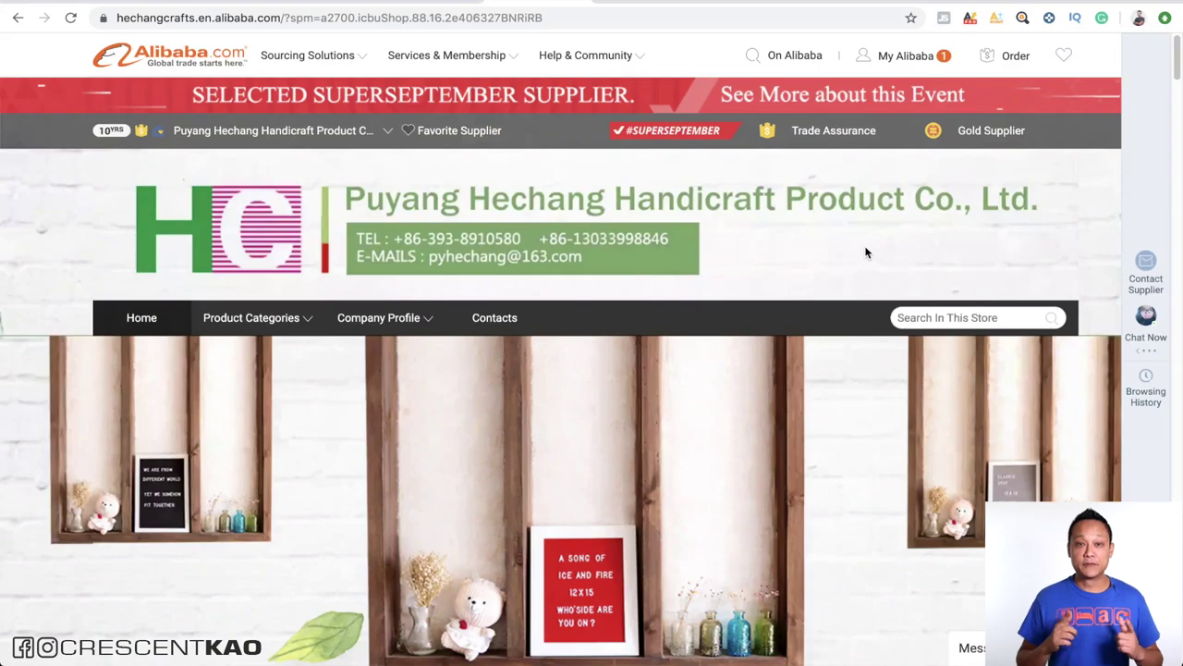
Scroll through the Puyang Hechang store's letter boards, About Us and Main Products sections
scroll(772, 327, "down", 15)
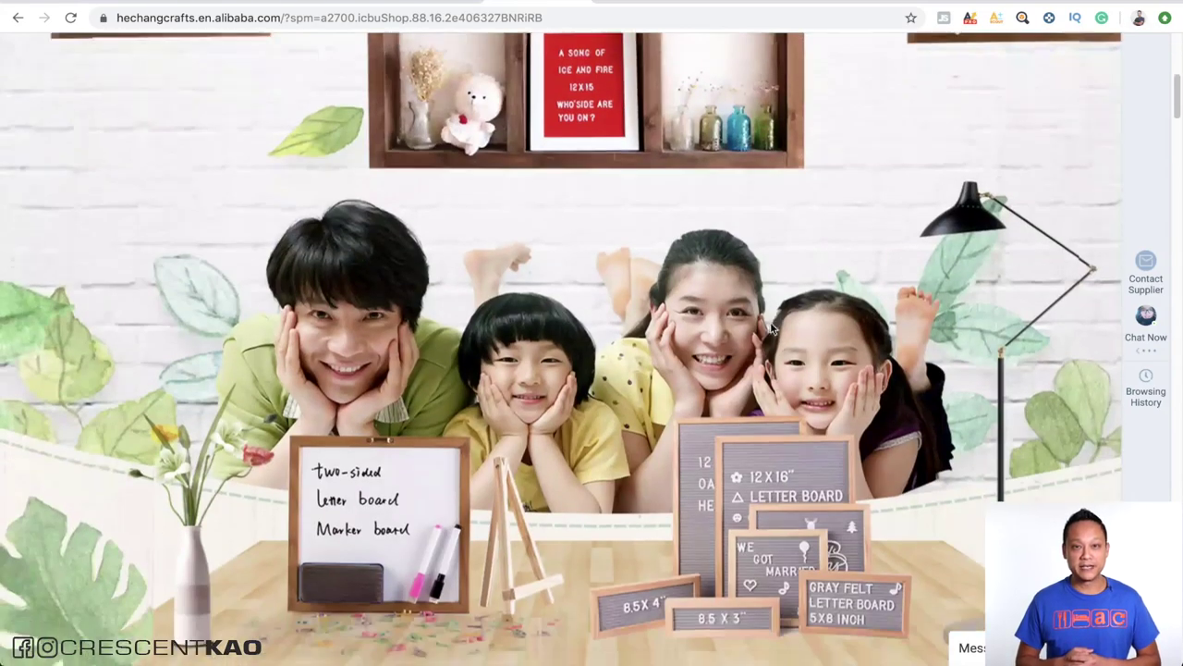
scroll(772, 329, "down", 15)
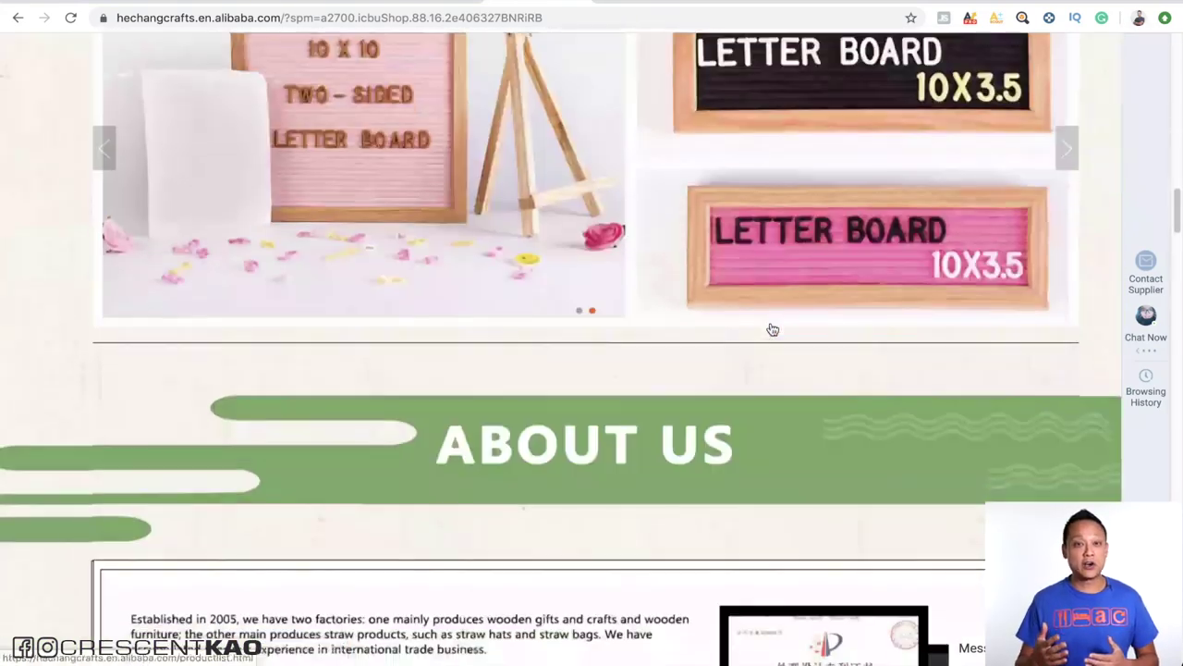
scroll(772, 328, "down", 15)
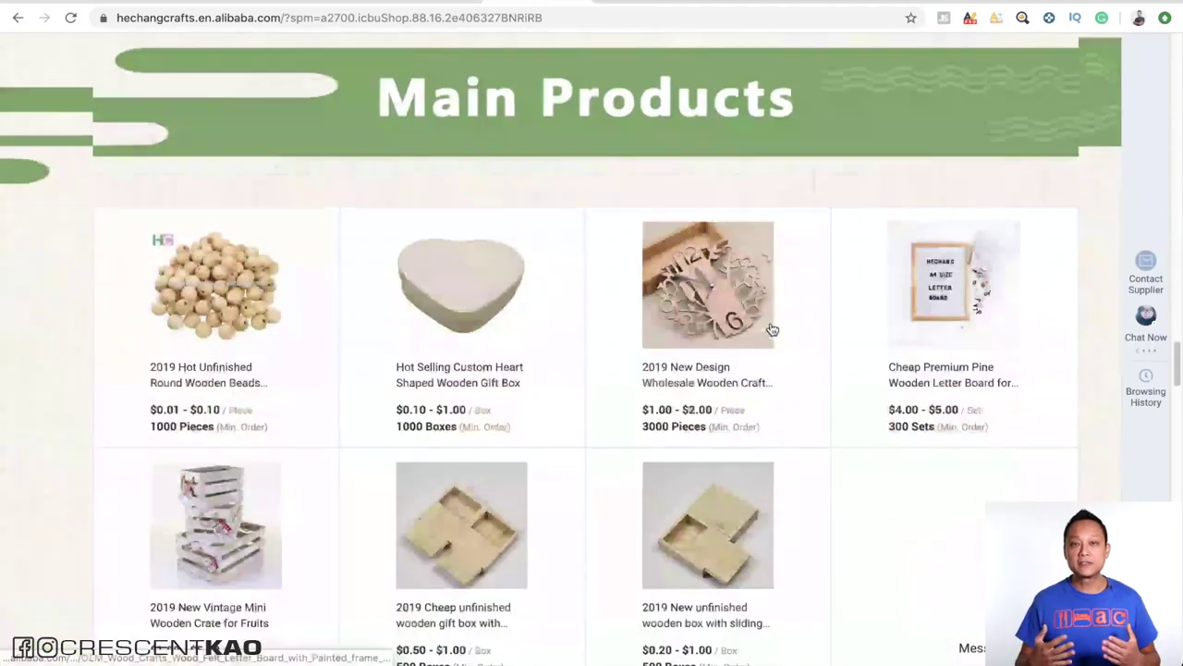
scroll(772, 328, "down", 15)
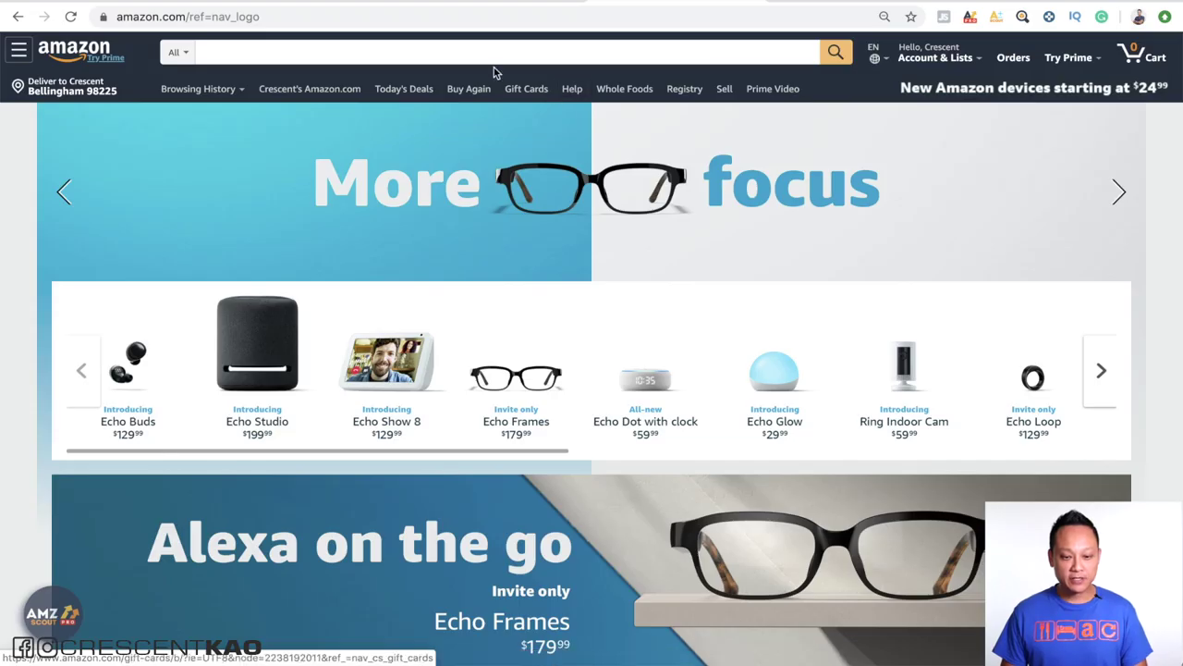
Search Amazon for 'felt letter boards' and browse the results
left_click(481, 53)
type("f")
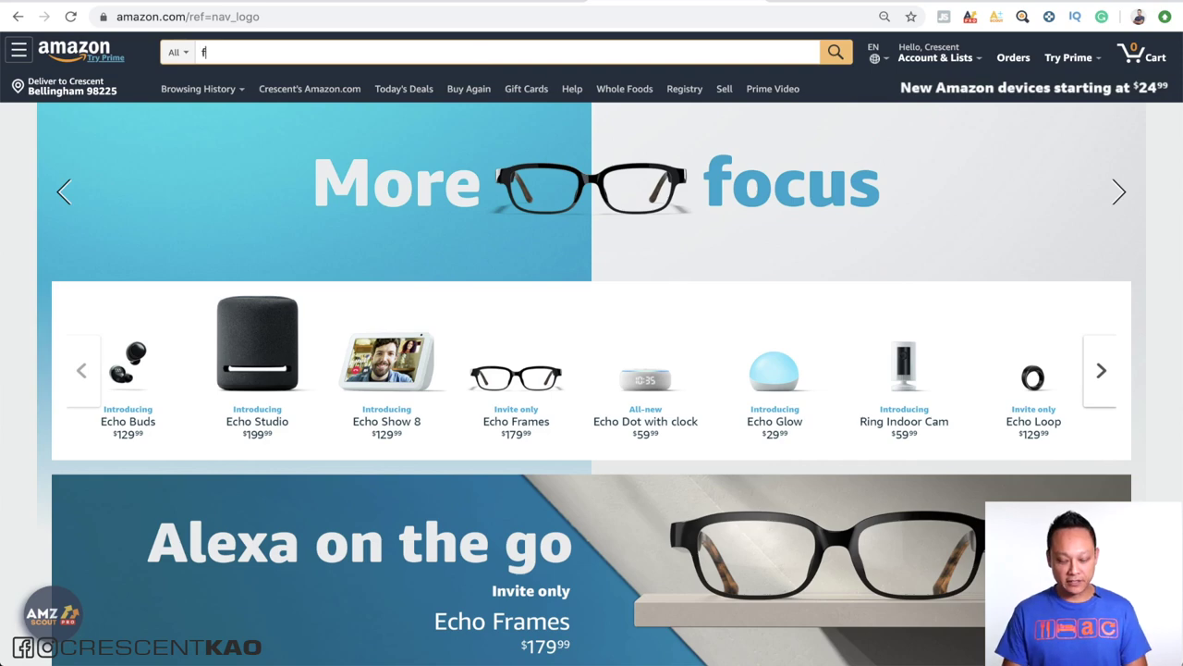
type("elt letter boards")
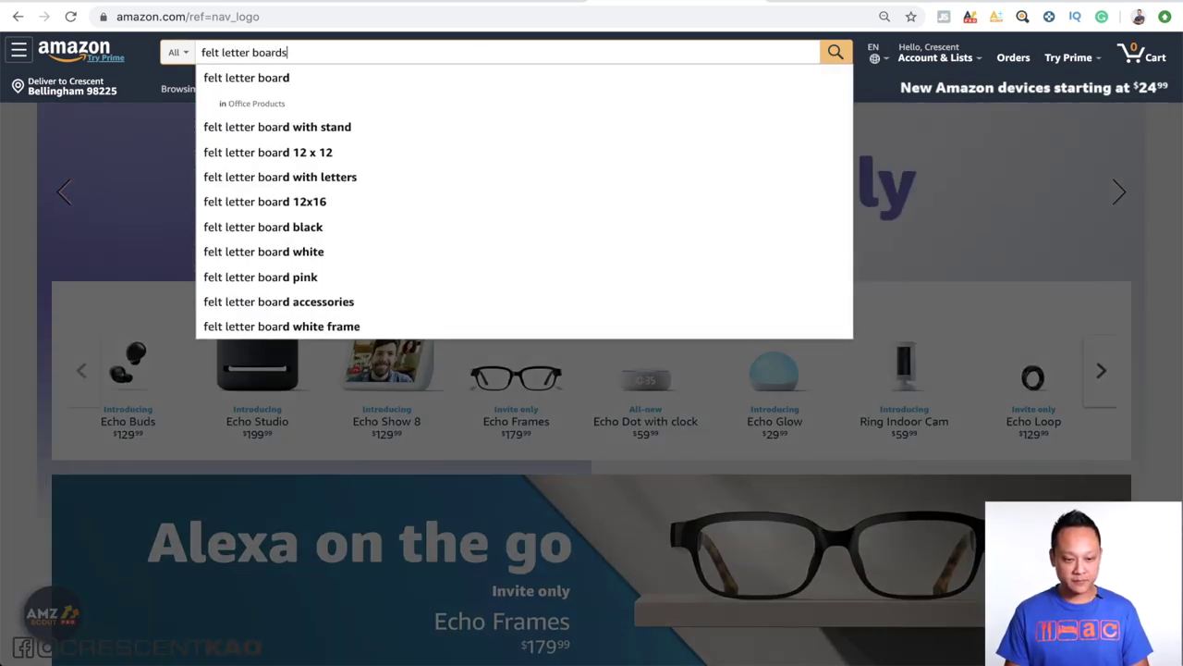
key("Return")
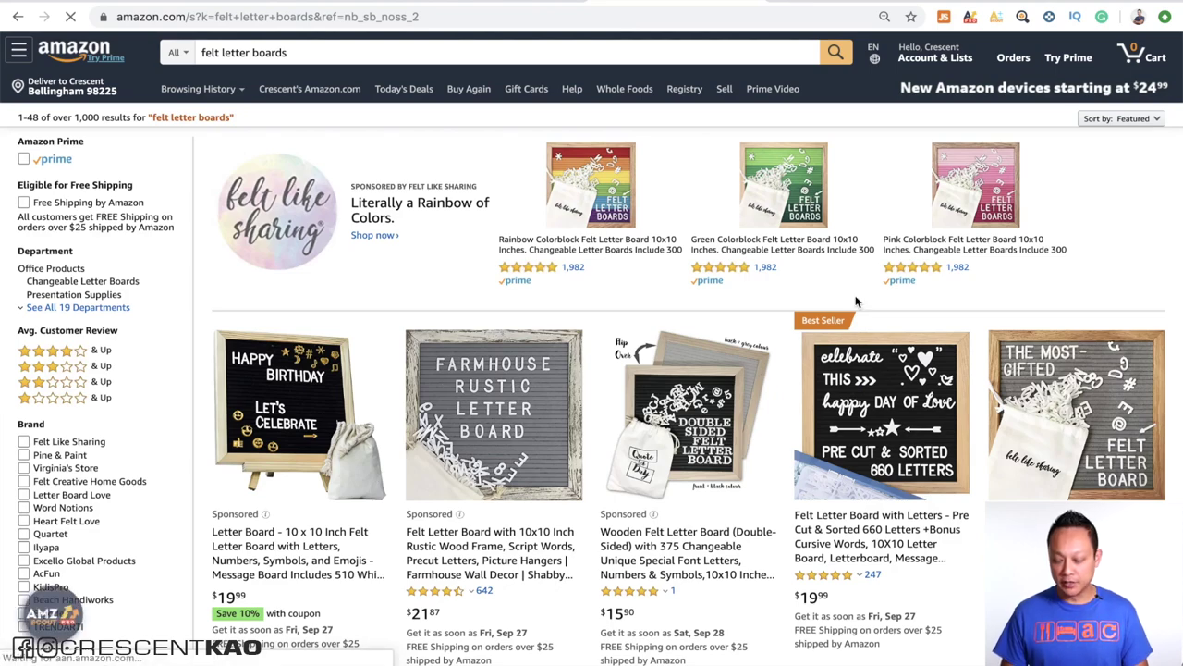
scroll(856, 296, "down", 2)
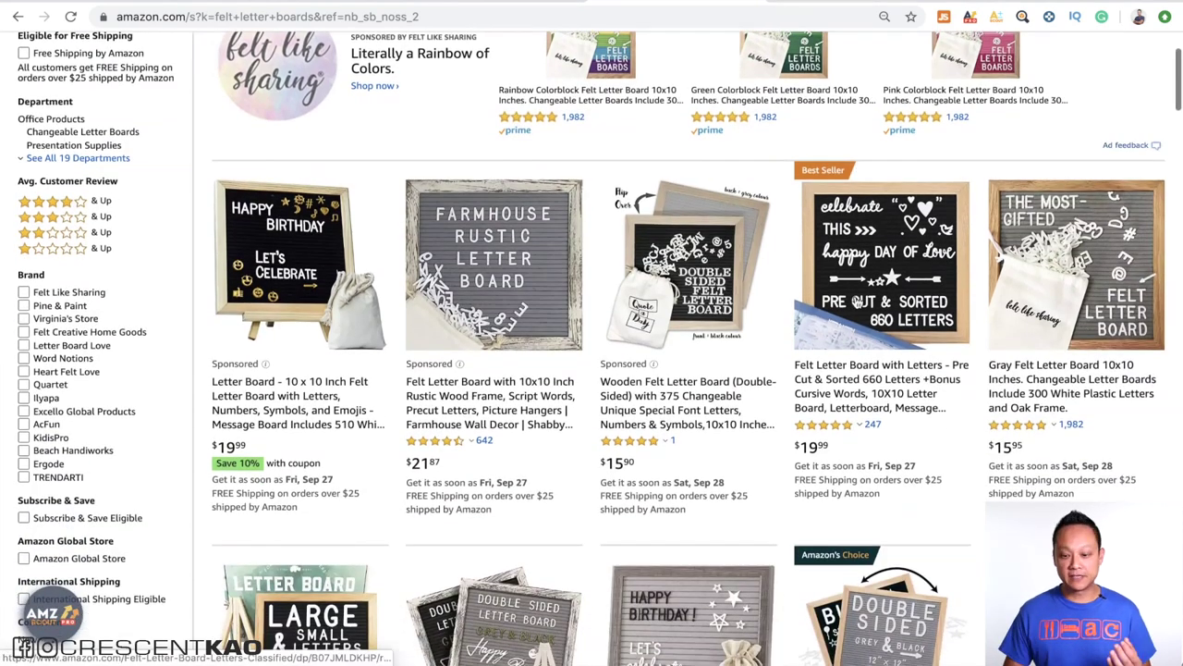
scroll(934, 371, "down", 2)
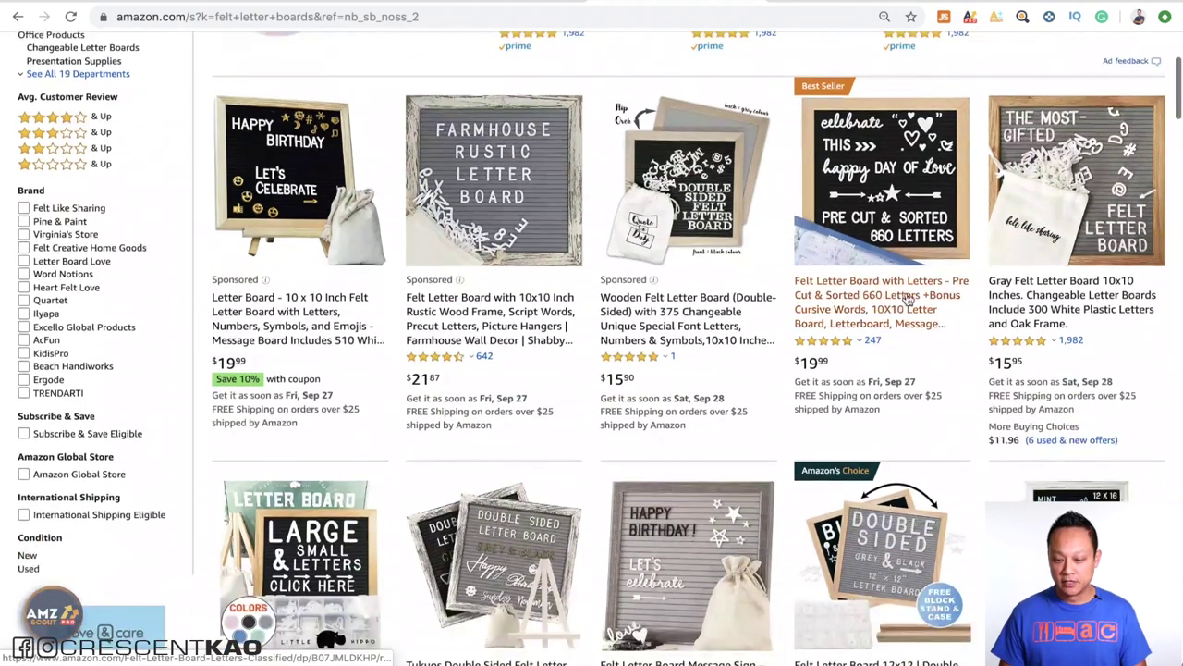
scroll(935, 371, "down", 1)
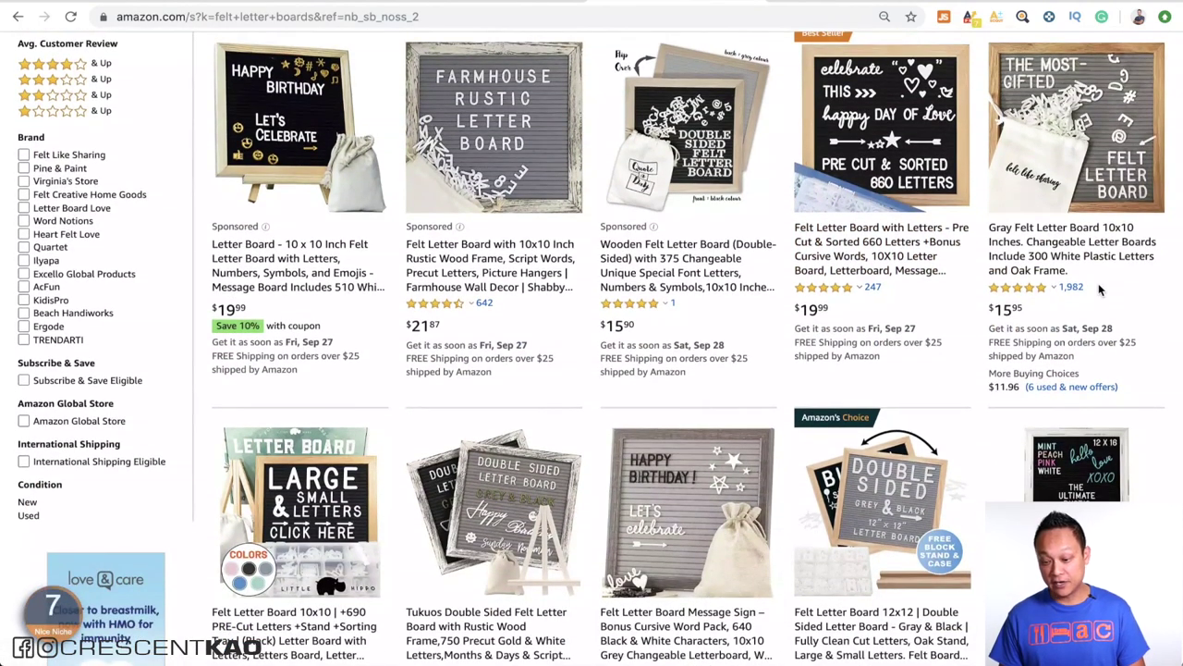
Open the Gray Felt Letter Board 10x10 listing and copy its ASIN B073Q25M4J for an ASIN lookup
left_click(1033, 291)
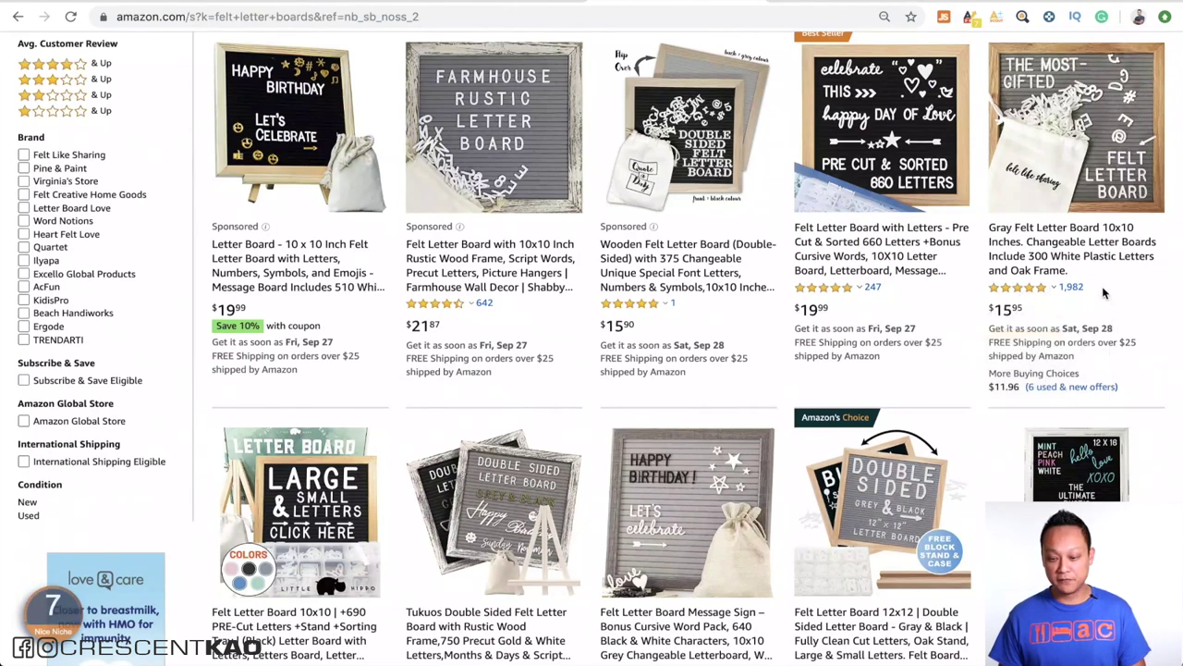
left_click(1045, 249)
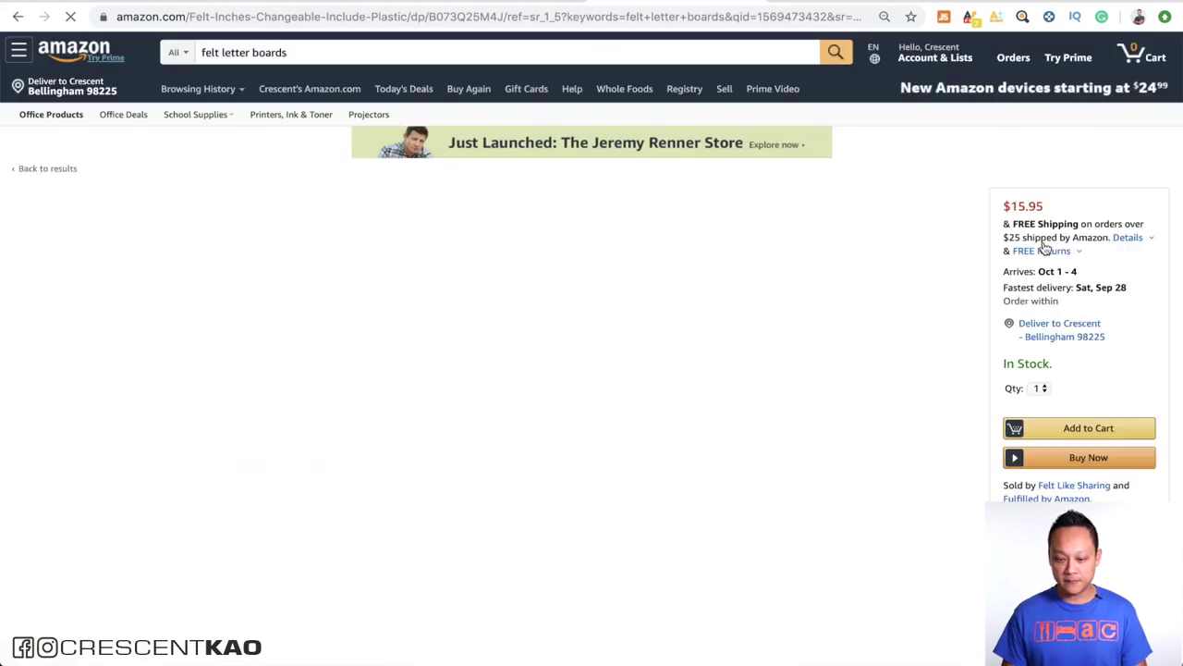
double_click(457, 16)
key("super+c")
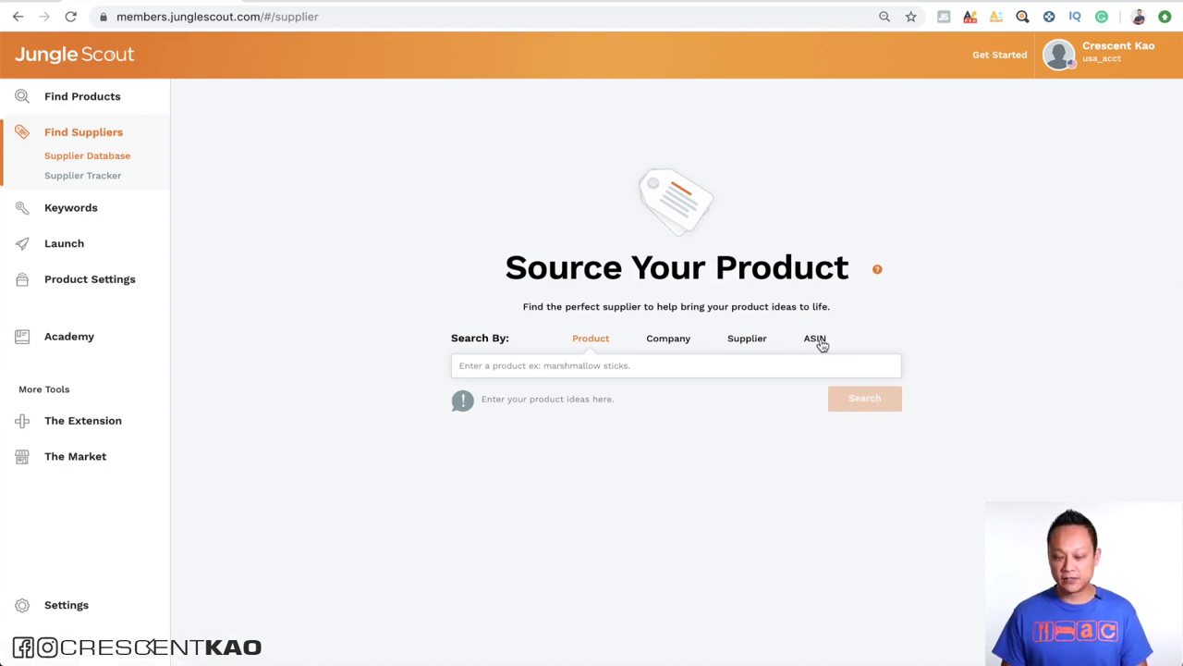
left_click(814, 339)
Search suppliers for ASIN B073Q25M4J and expand the third Puyang Hechang entry's shipment history
left_click(695, 362)
key("super+v")
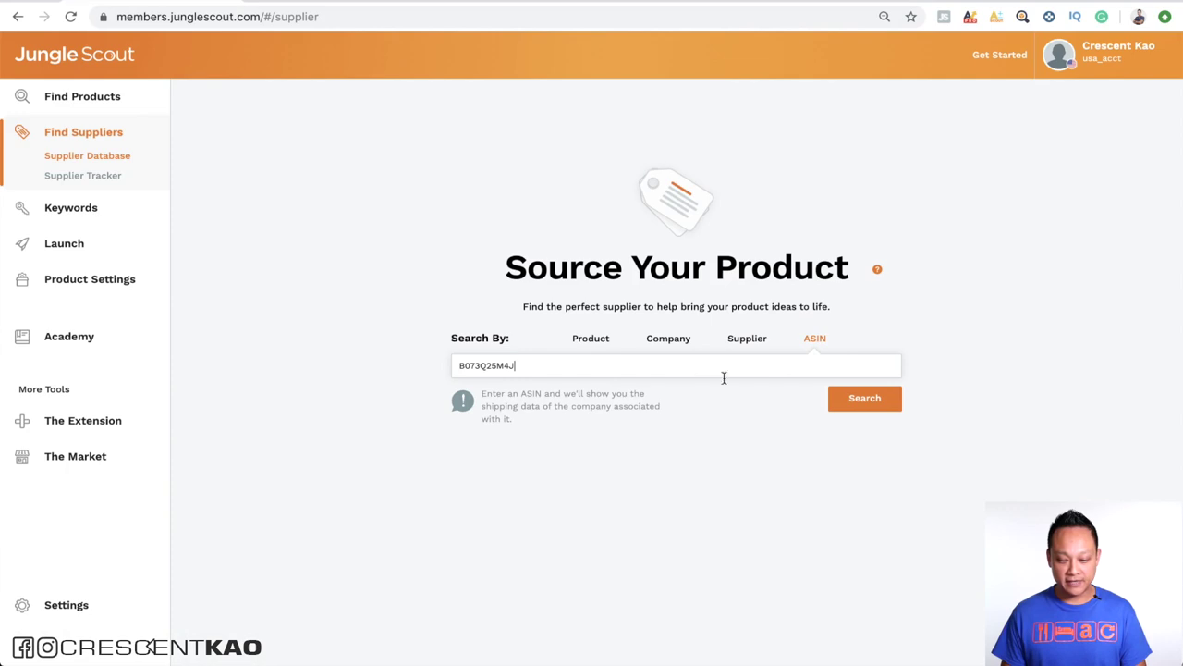
left_click(873, 402)
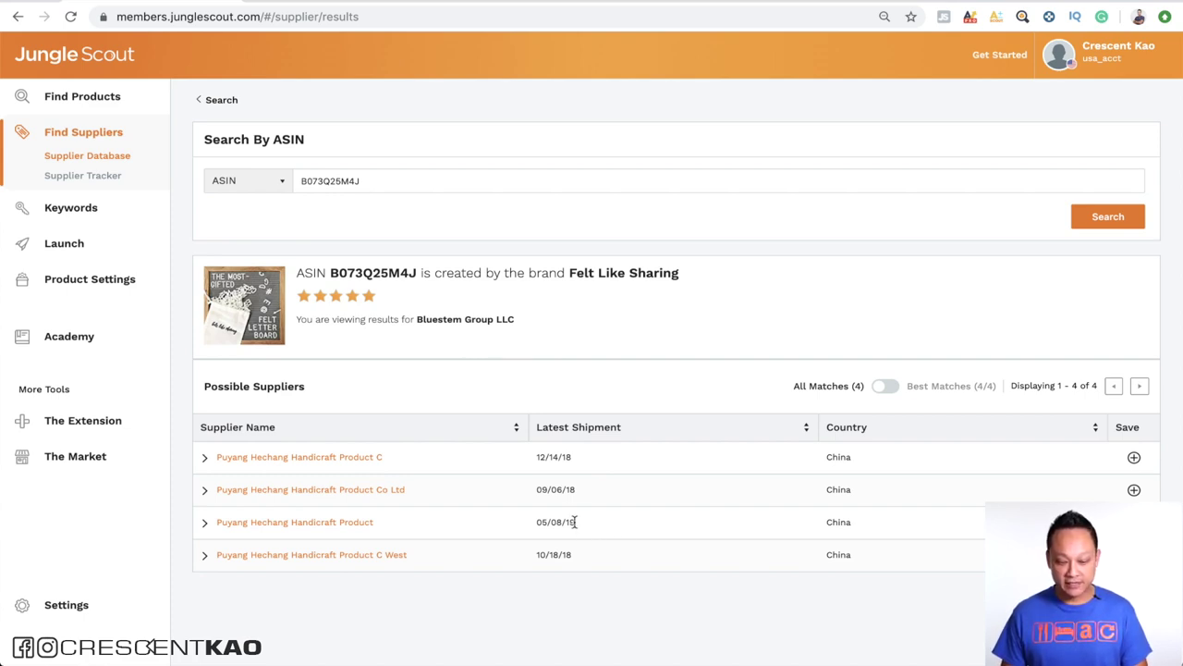
left_click(205, 524)
Open the Puyang Hechang Handicraft Product Co Ltd profile and scroll through its 35 shipments
scroll(208, 531, "down", 2)
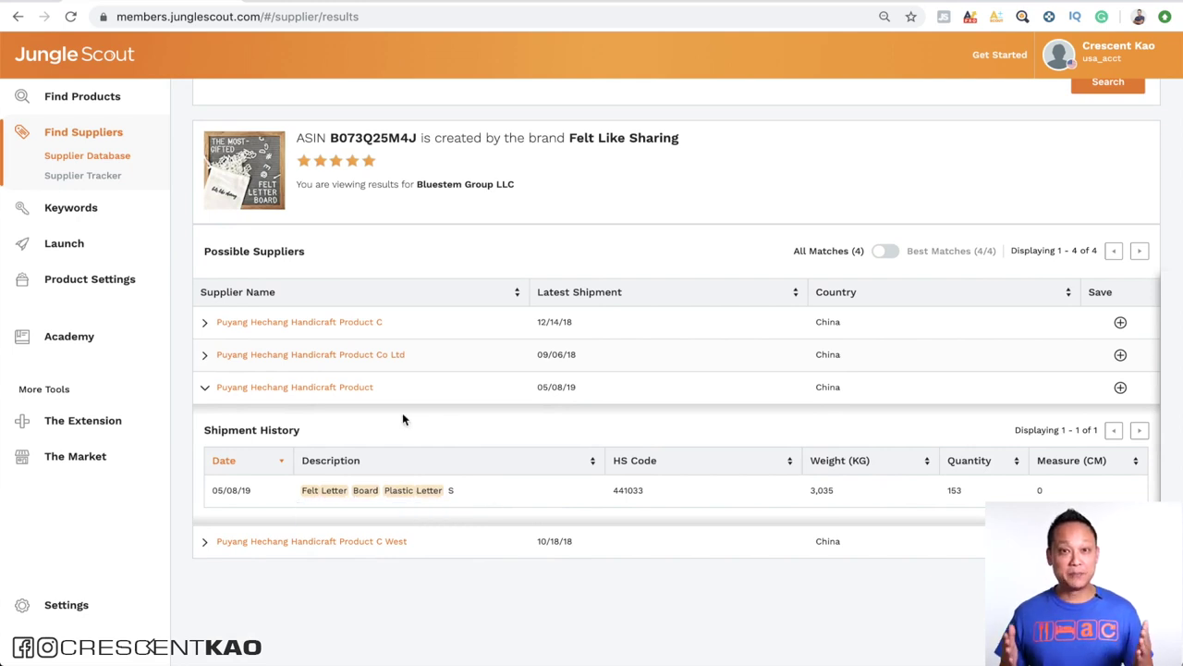
left_click(313, 356)
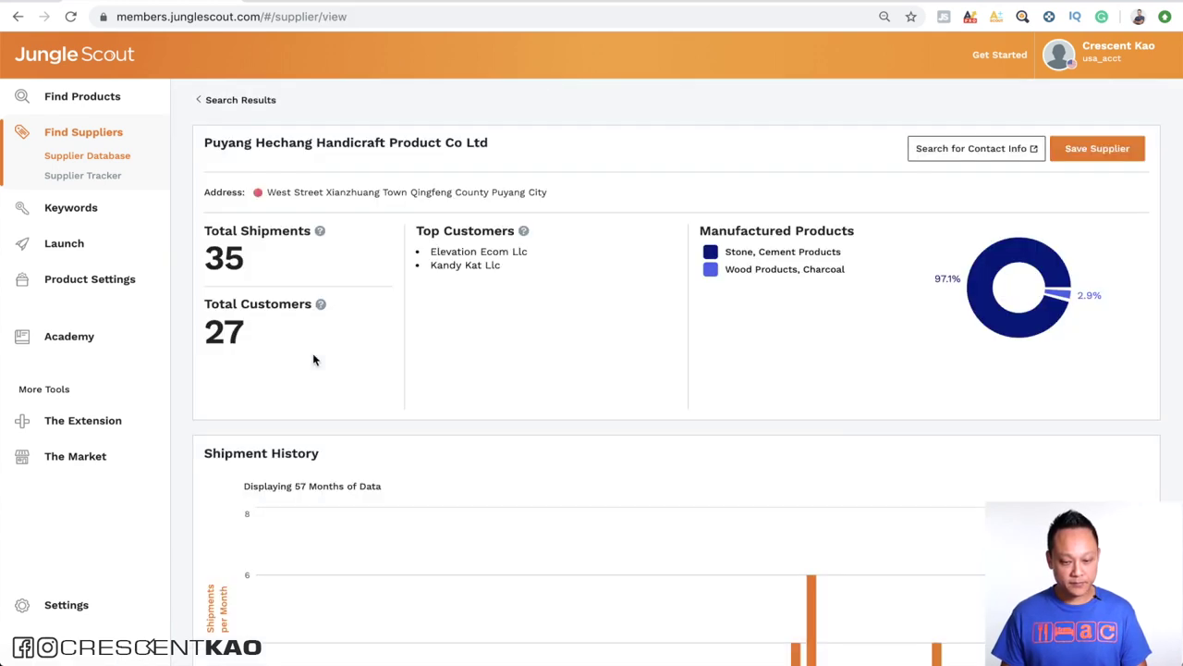
scroll(753, 462, "down", 5)
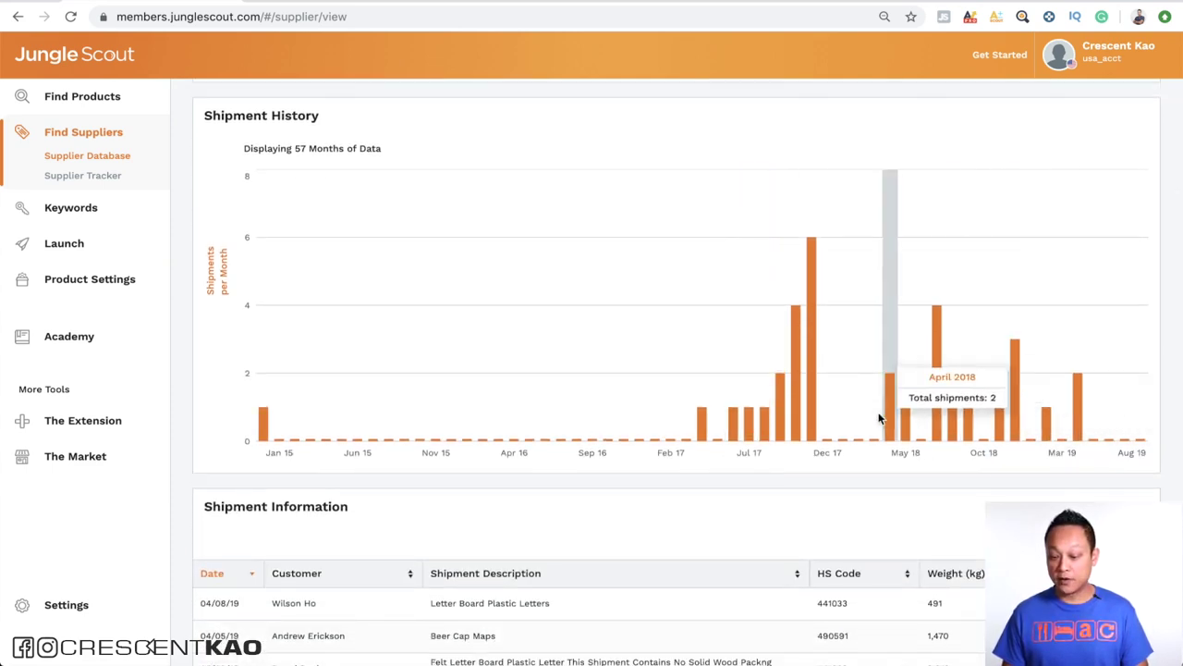
scroll(832, 408, "down", 2)
scroll(833, 408, "down", 2)
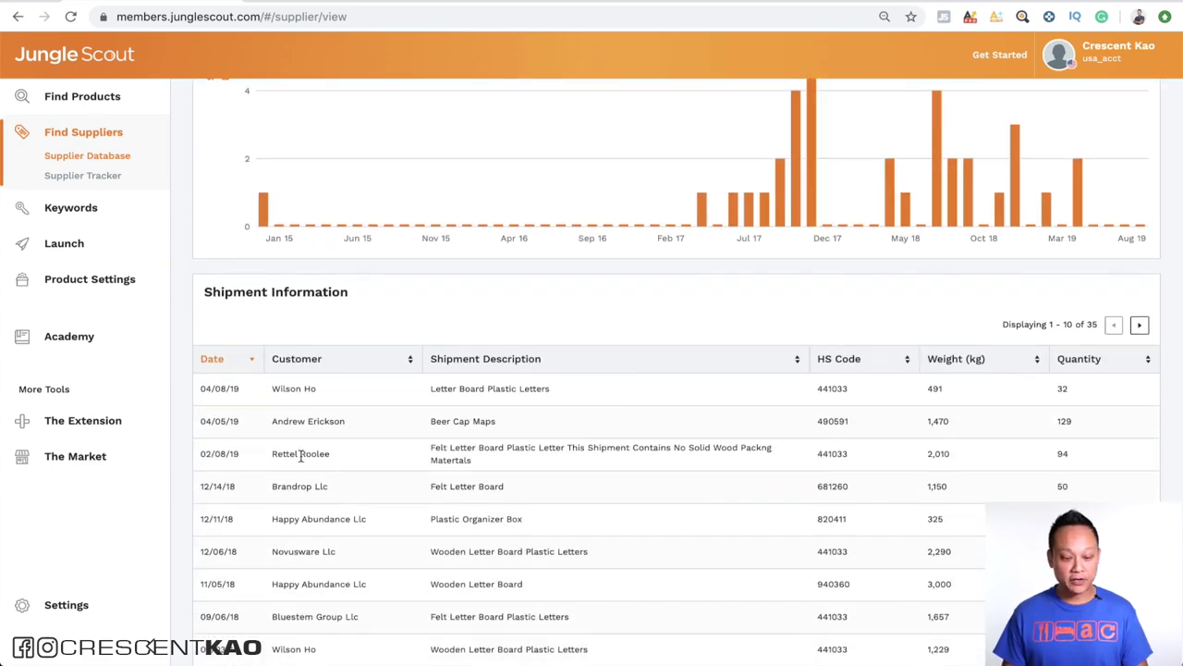
scroll(301, 454, "down", 2)
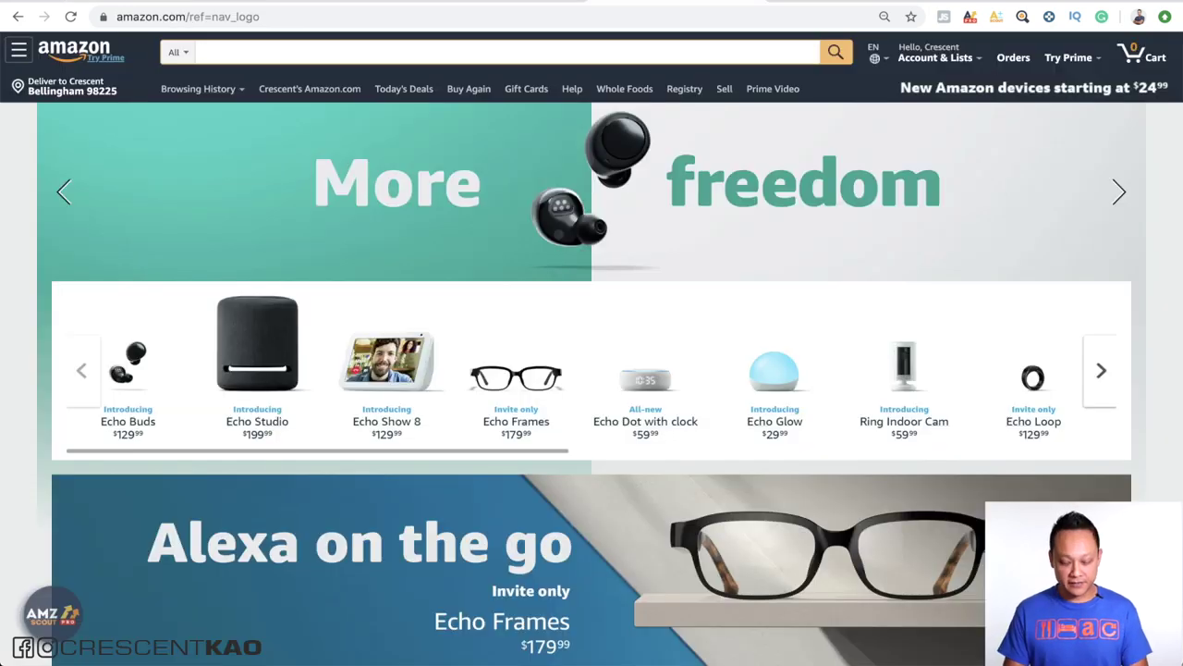
Search Amazon for 'diaper caddy' and browse the results
type("diaper caddy")
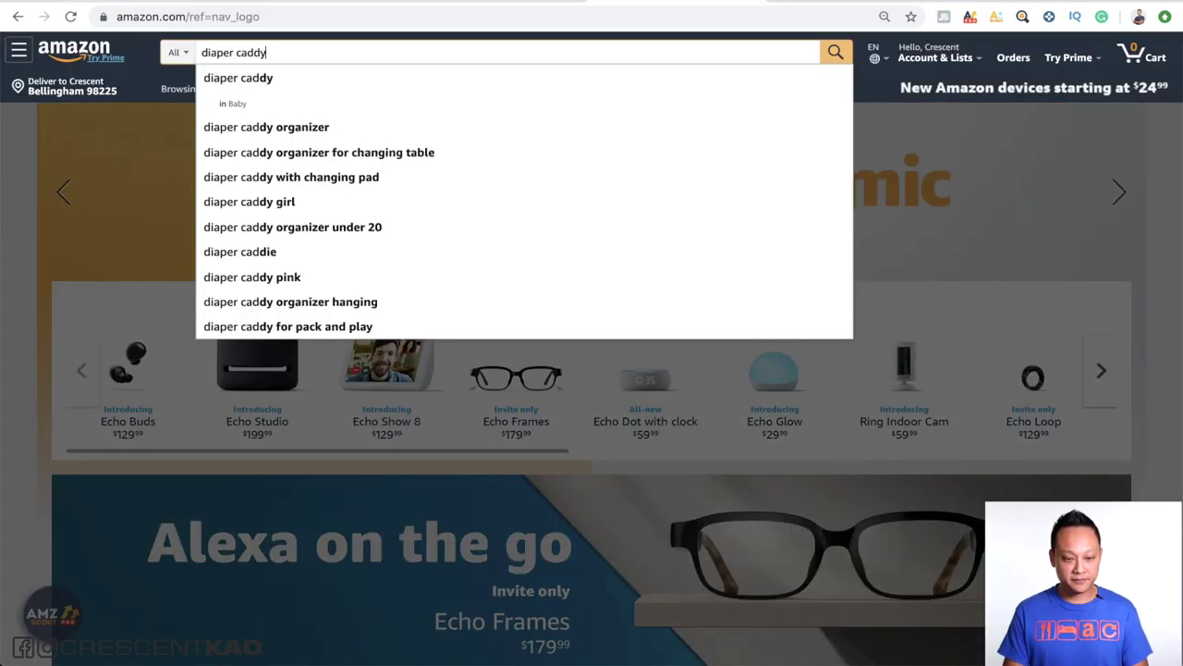
key("Return")
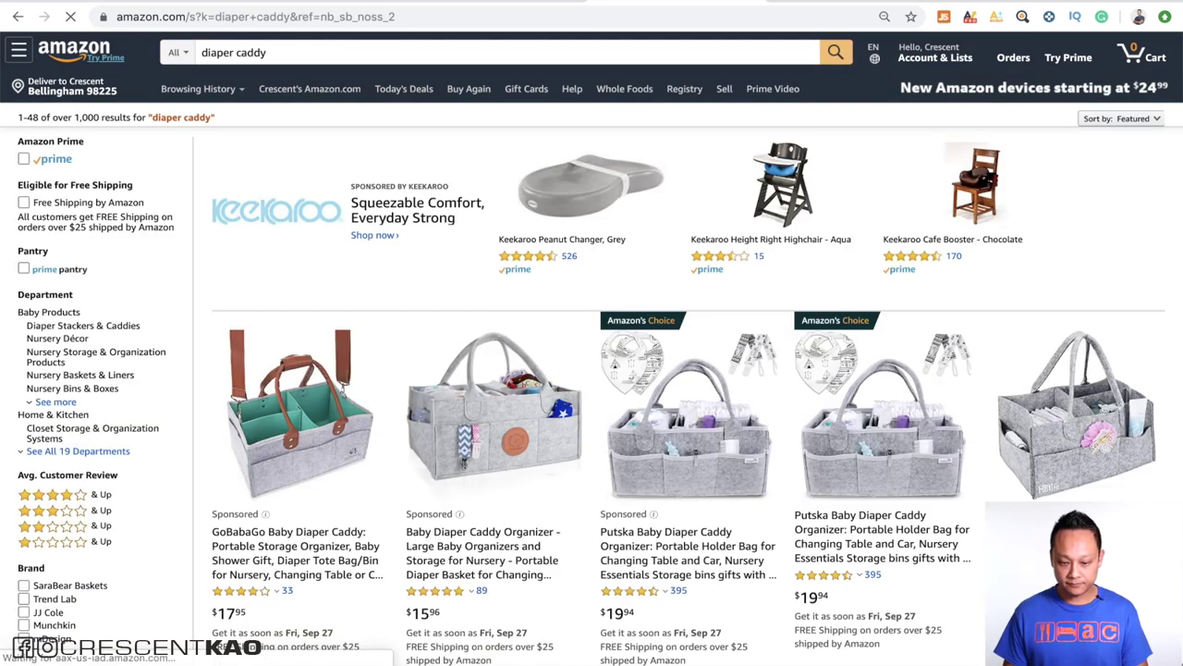
scroll(924, 409, "down", 3)
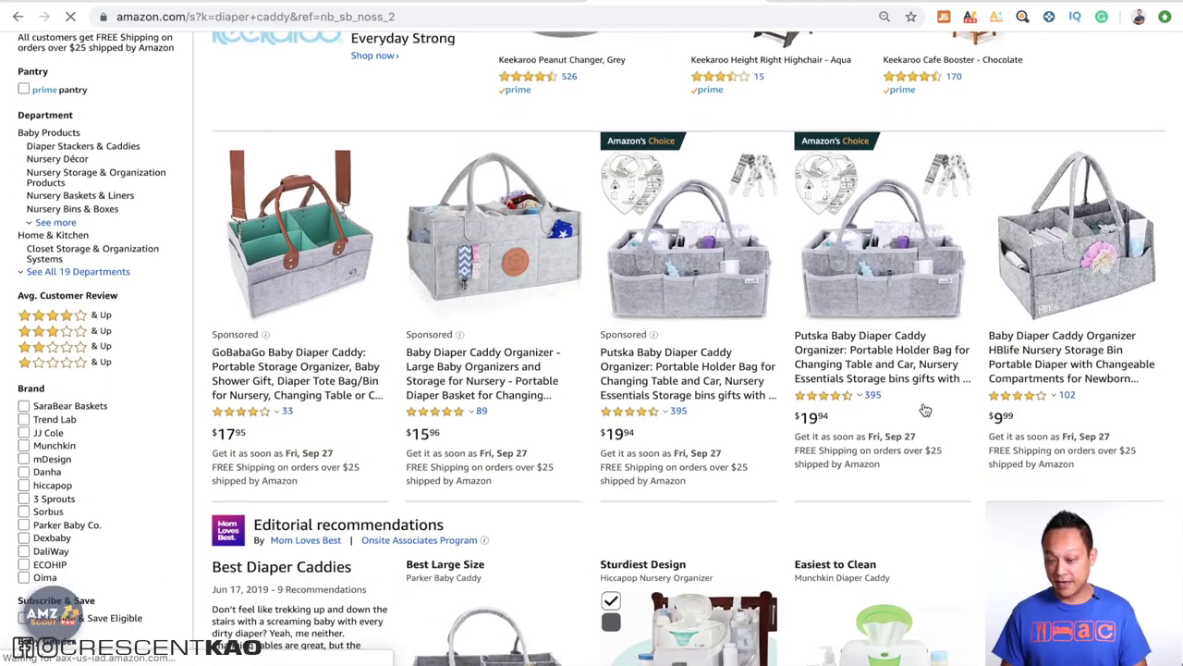
scroll(924, 409, "down", 1)
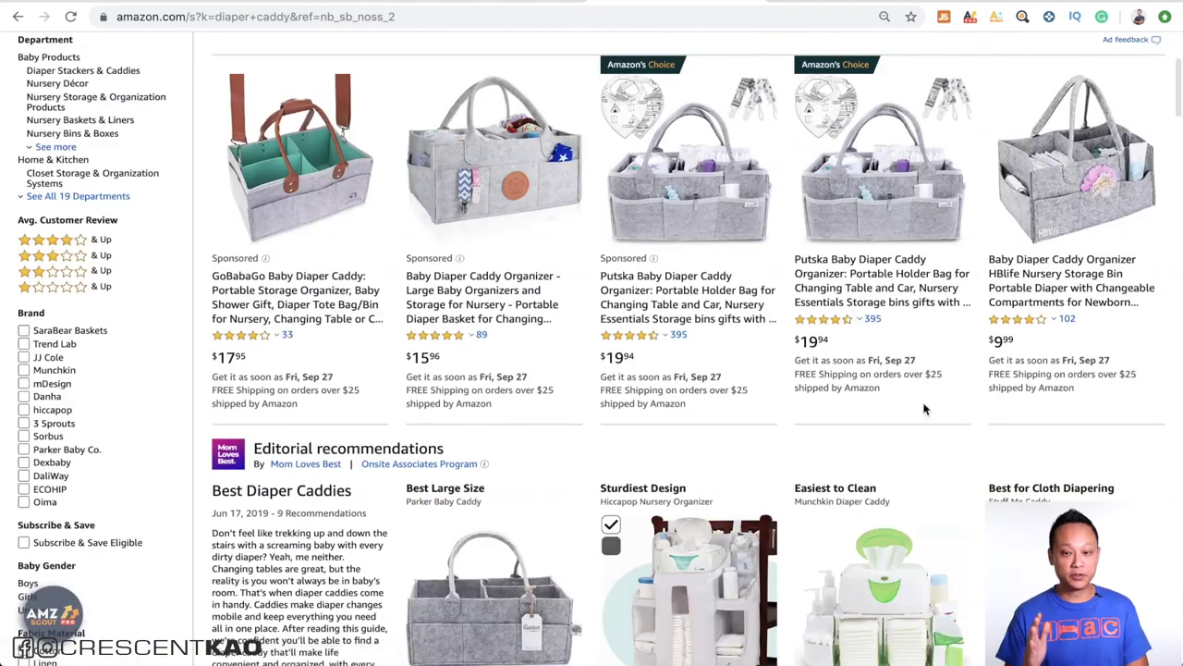
scroll(924, 410, "down", 4)
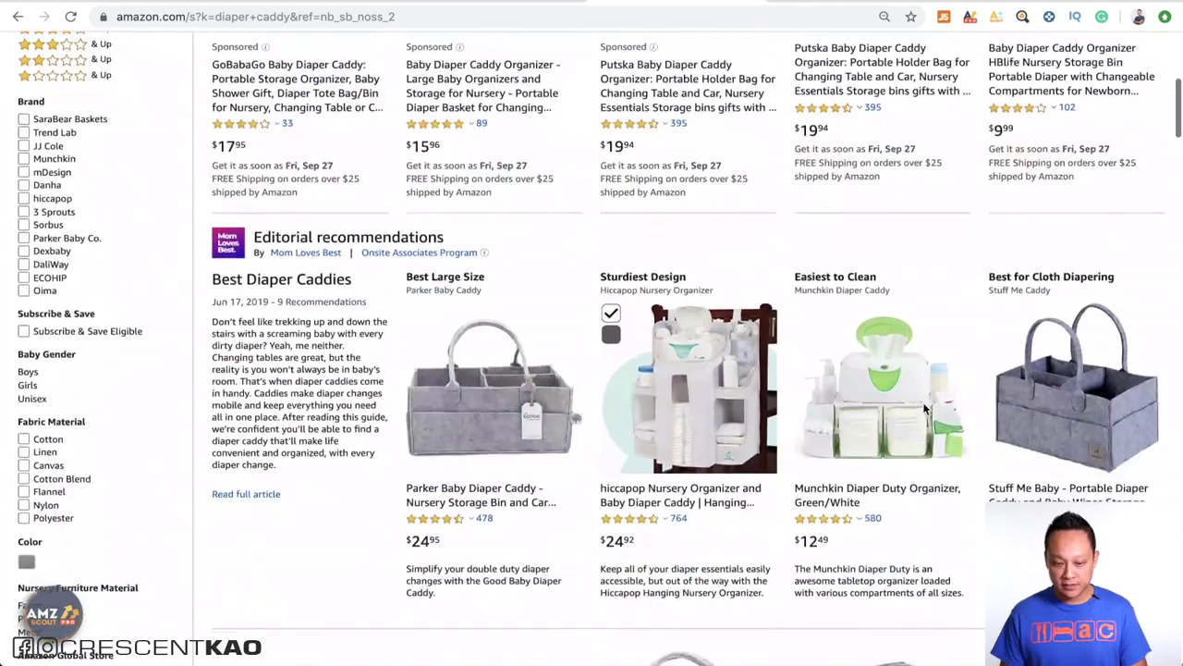
scroll(924, 409, "up", 2)
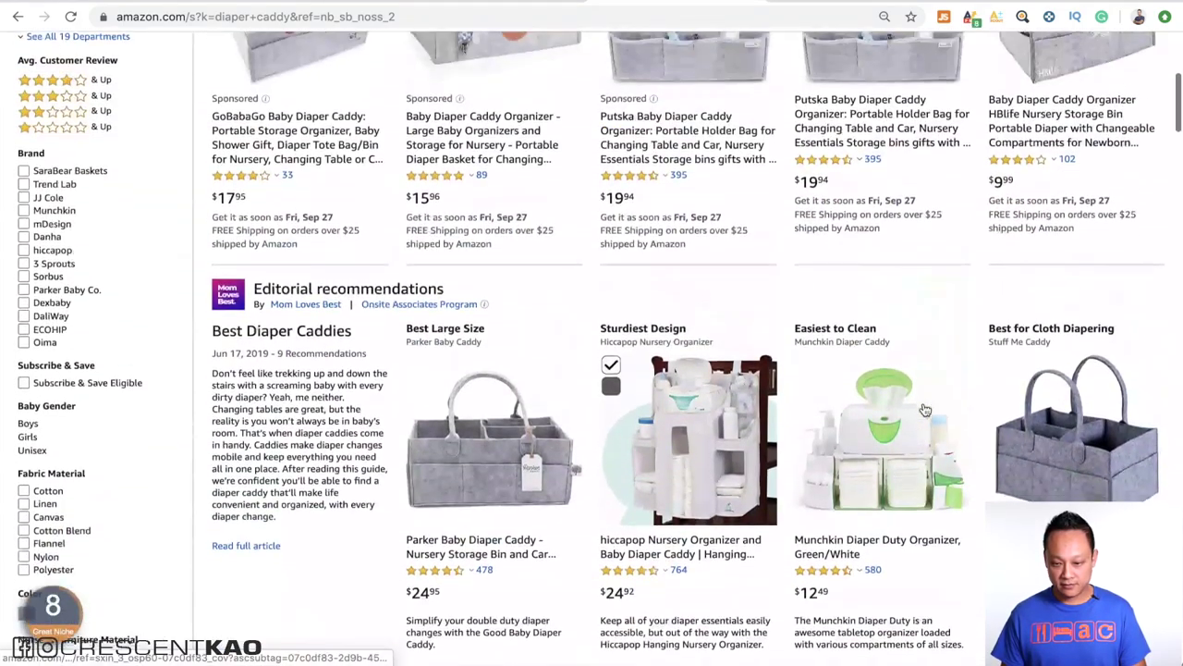
scroll(924, 410, "down", 1)
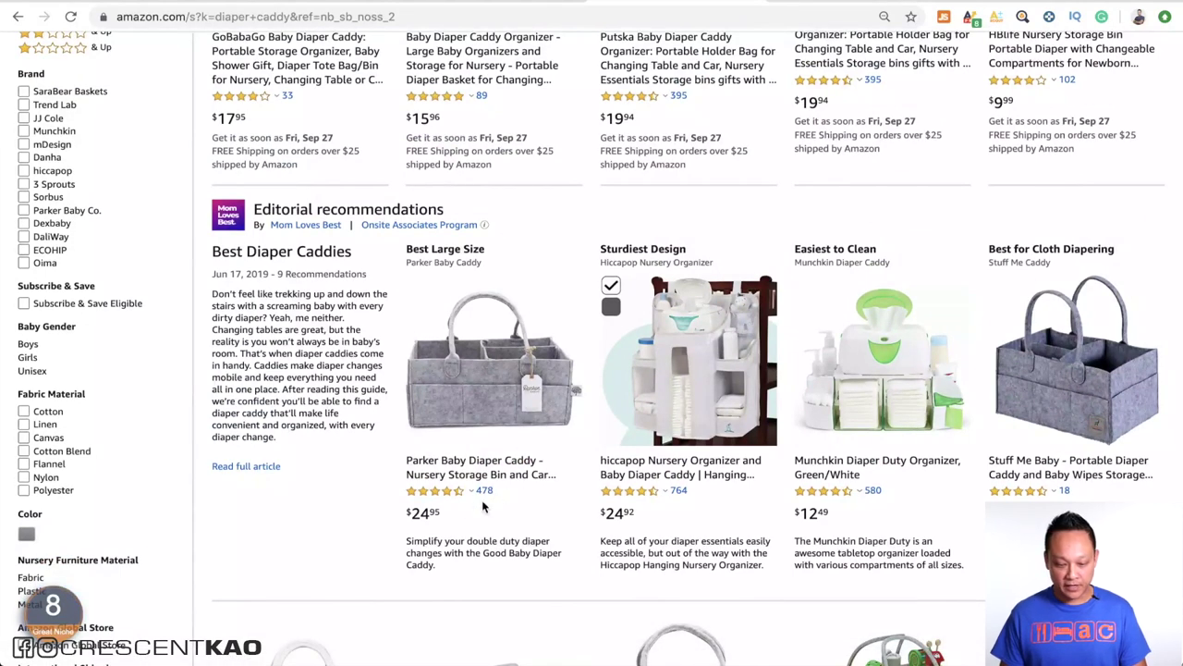
Open the Parker Baby Diaper Caddy listing, copy ASIN B075JS5R1J, and return to Jungle Scout
left_click(482, 474)
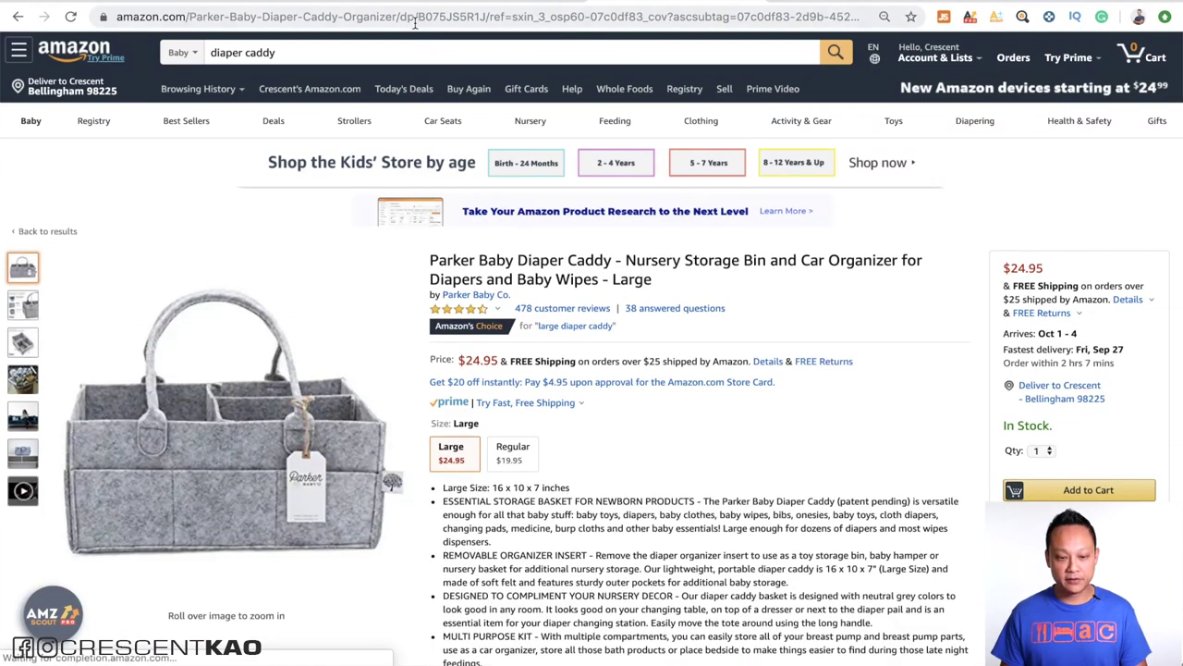
double_click(444, 17)
key("ctrl+c")
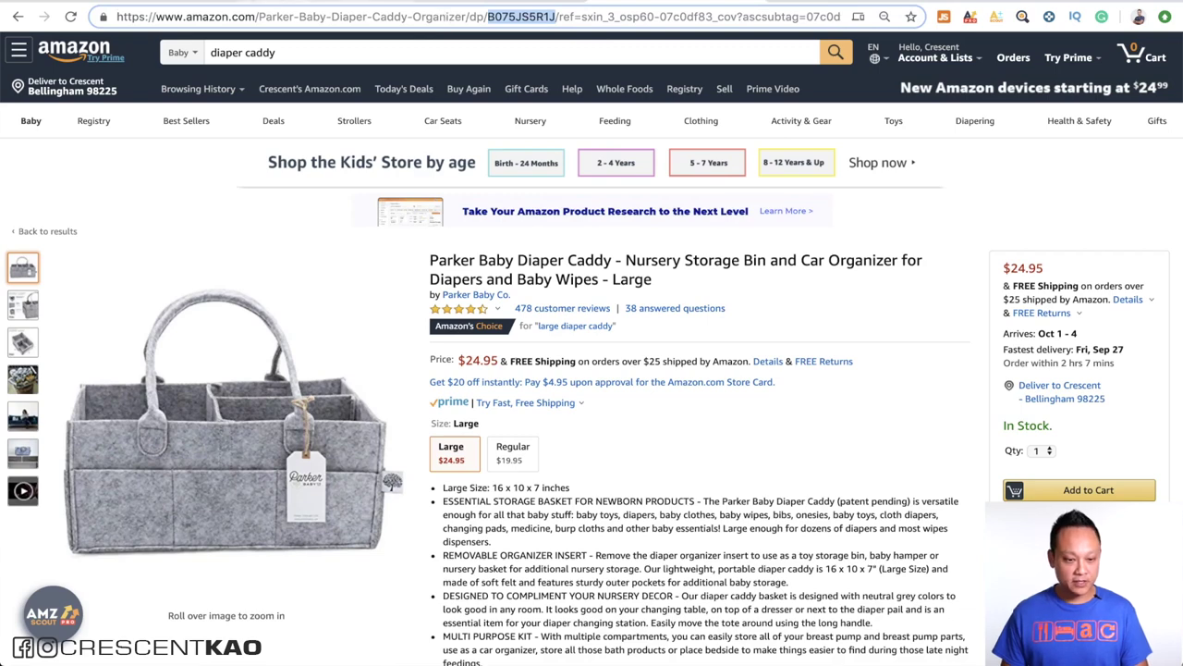
left_click(192, 4)
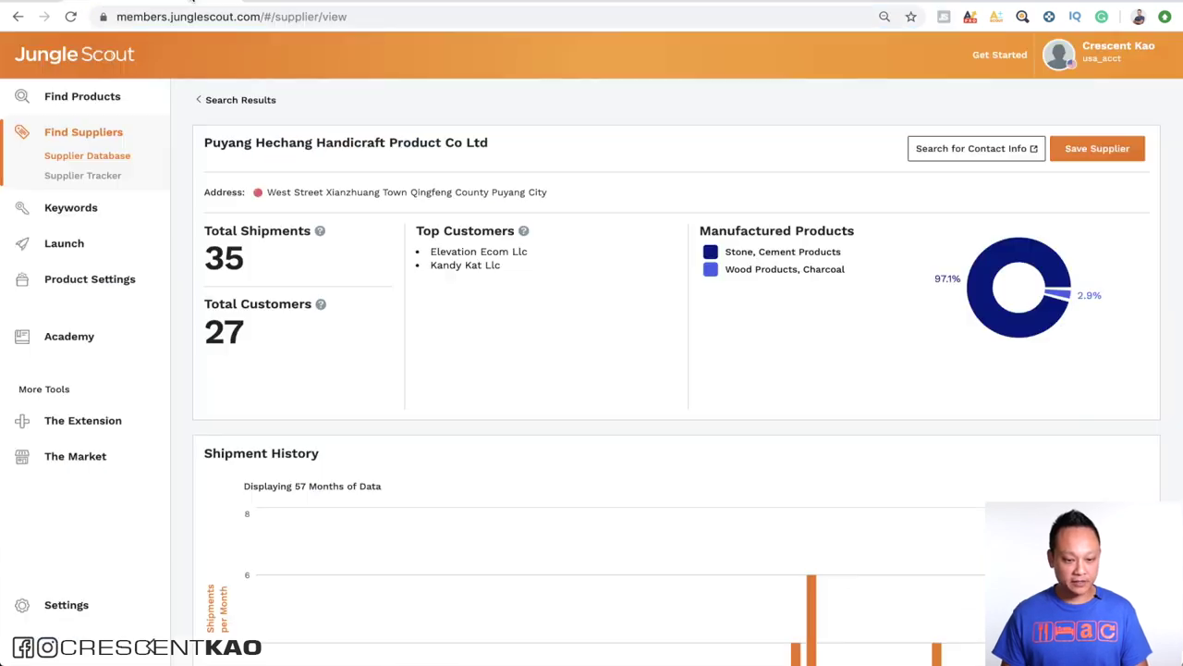
Run a Supplier Database ASIN search for B075JS5R1J, listing Tianjin Ultragear and Sri Velavar Textiles
left_click(113, 154)
left_click(808, 365)
key("ctrl+v")
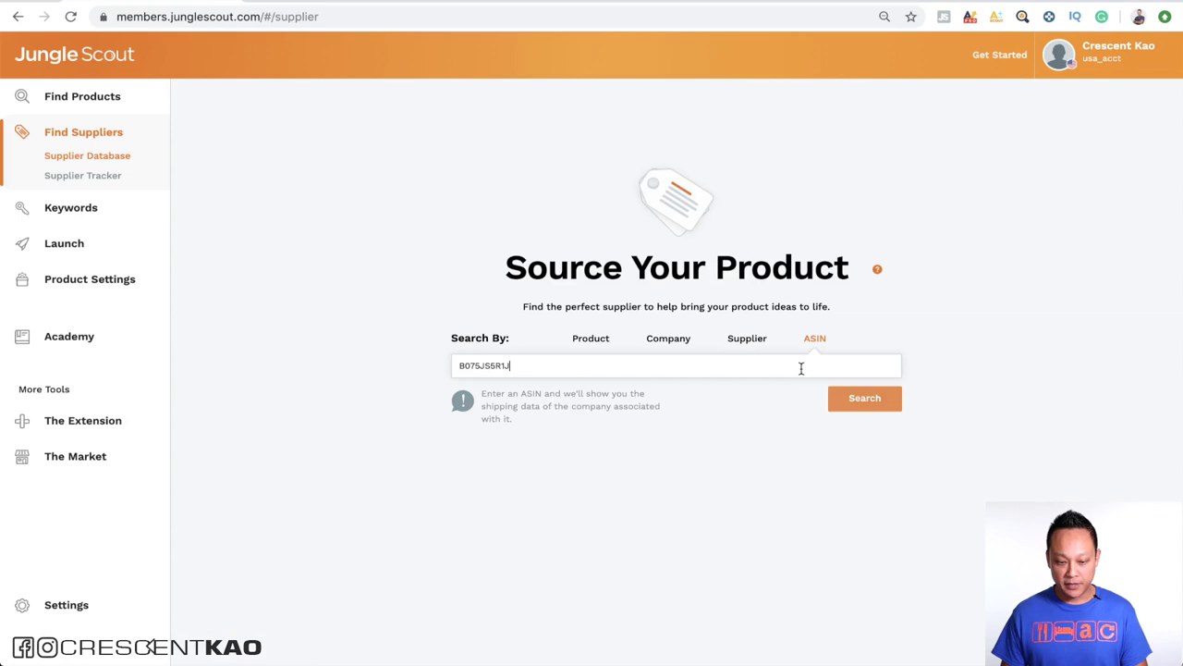
left_click(881, 409)
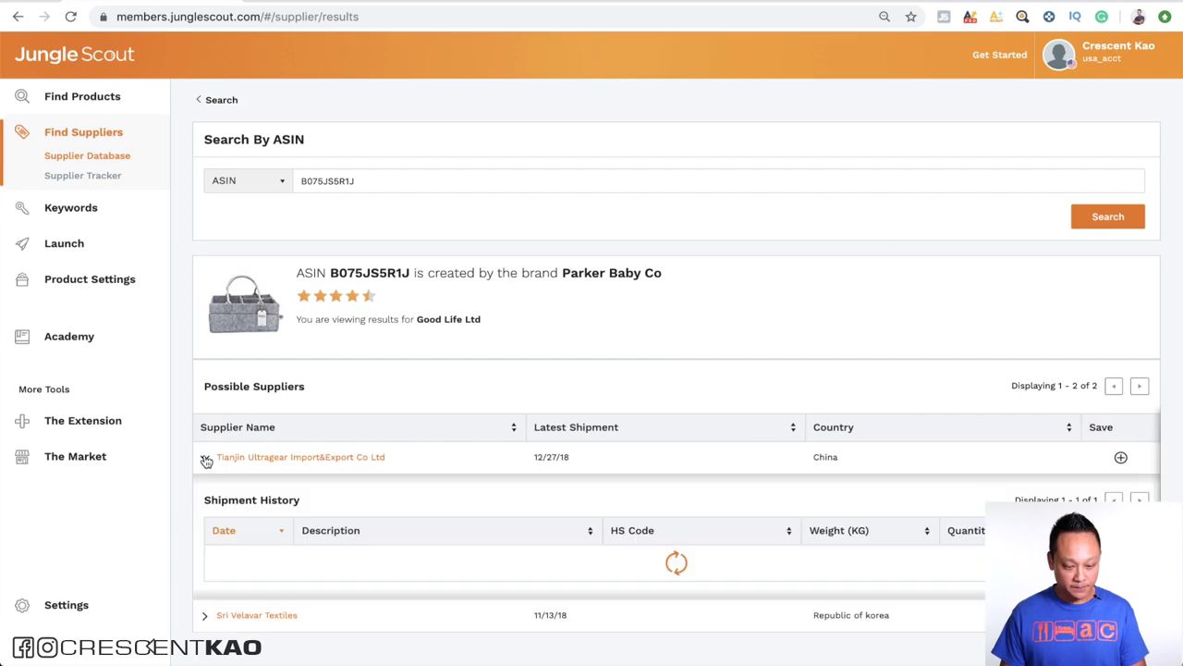
scroll(634, 389, "down", 2)
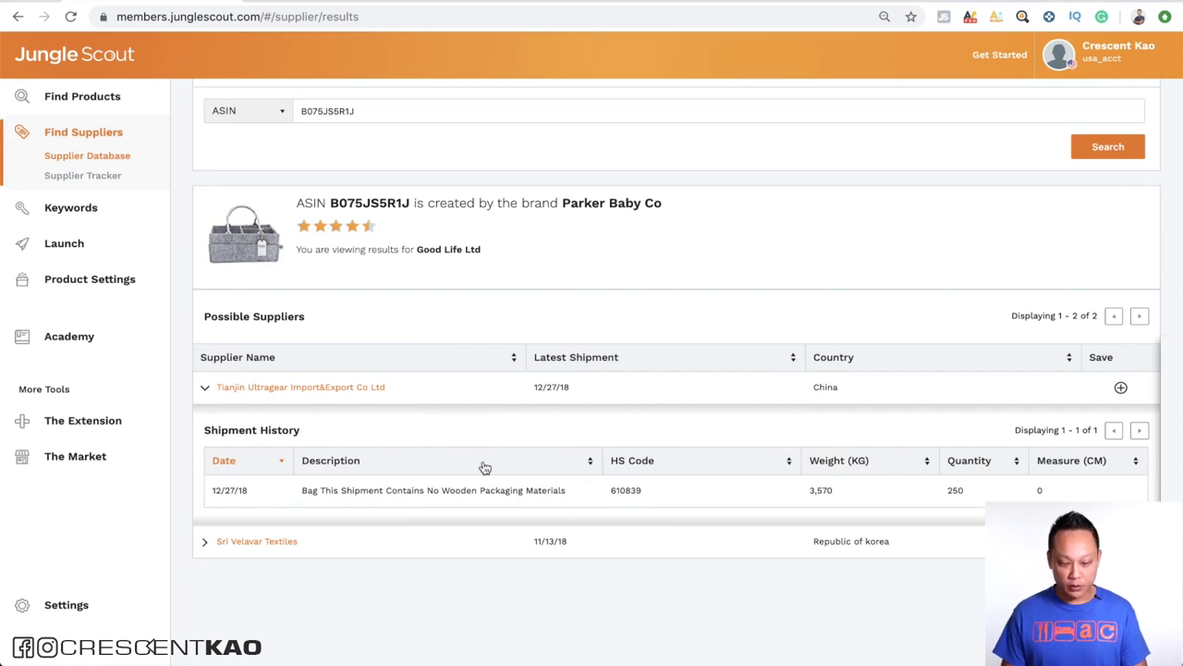
left_click(321, 388)
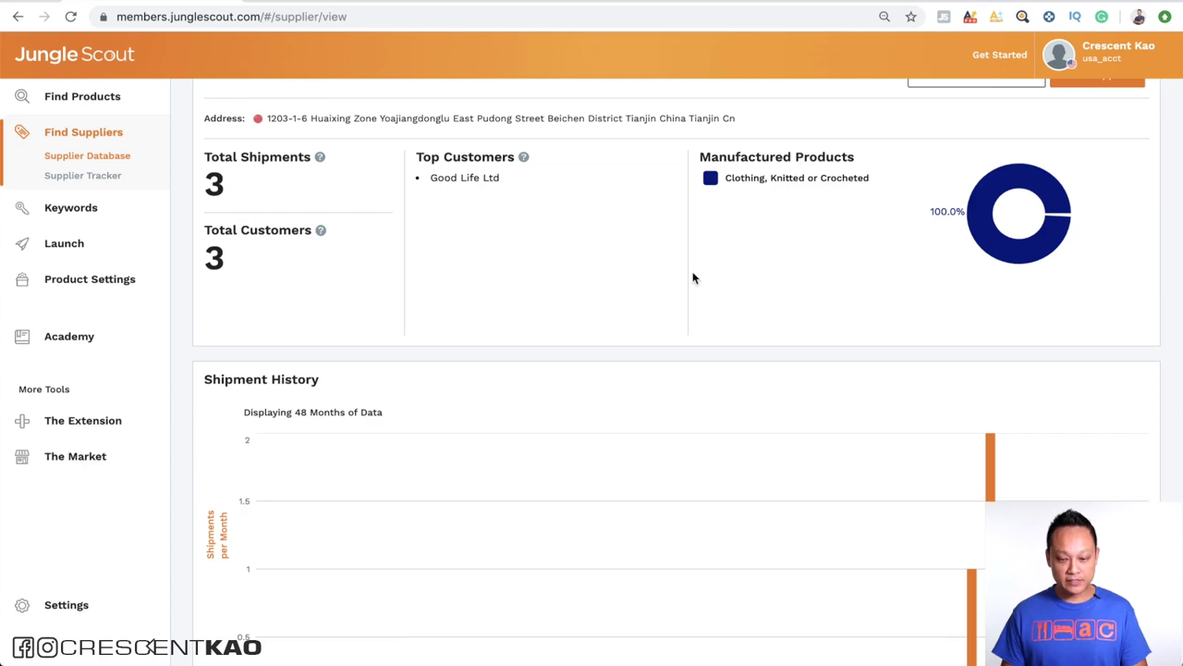
scroll(694, 276, "down", 4)
scroll(694, 277, "down", 1)
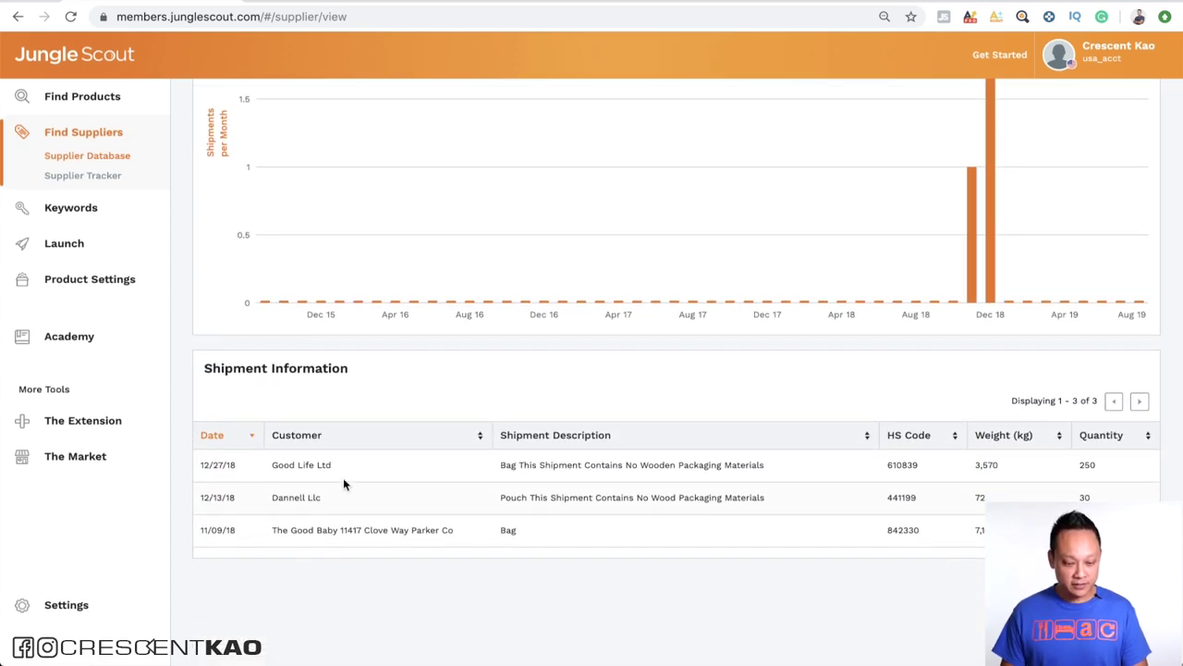
scroll(747, 436, "up", 1)
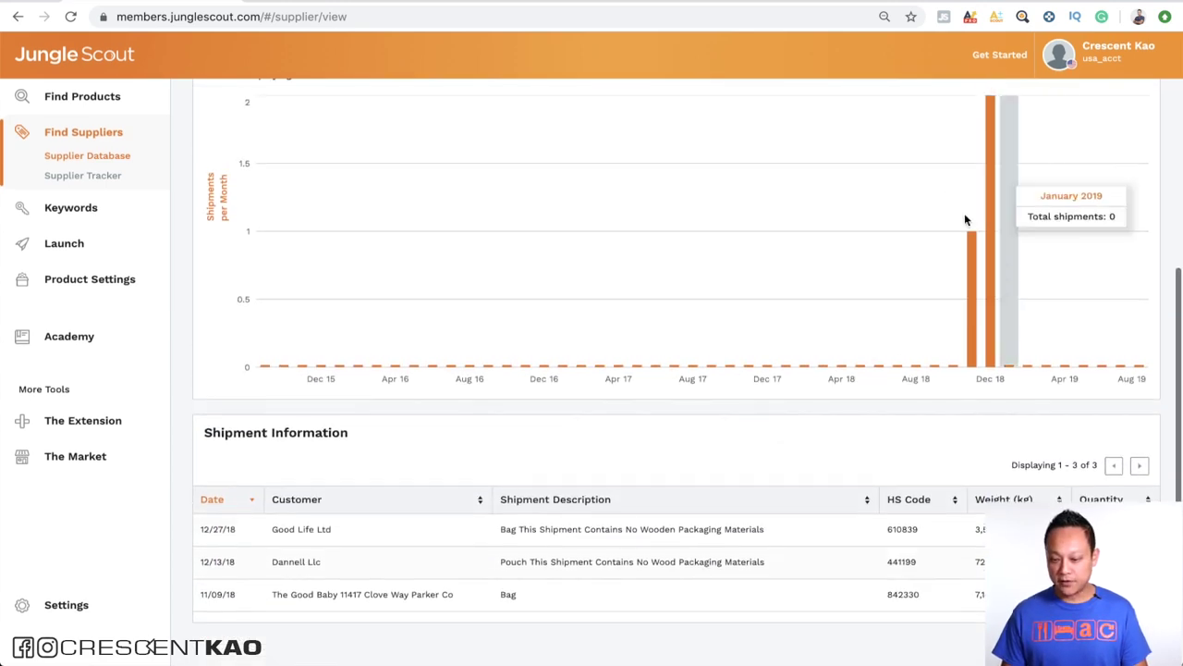
scroll(749, 476, "up", 5)
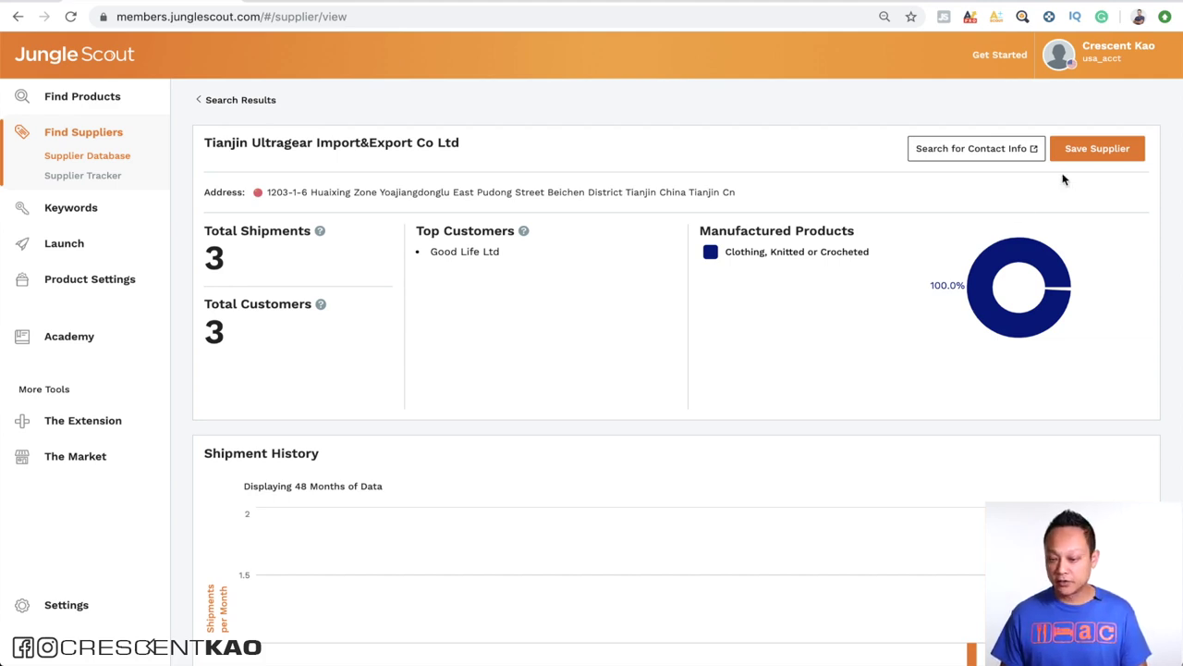
Create a 'Diaper Caddy' supplier group containing Tianjin Ultragear Import&Export Co Ltd
left_click(1094, 150)
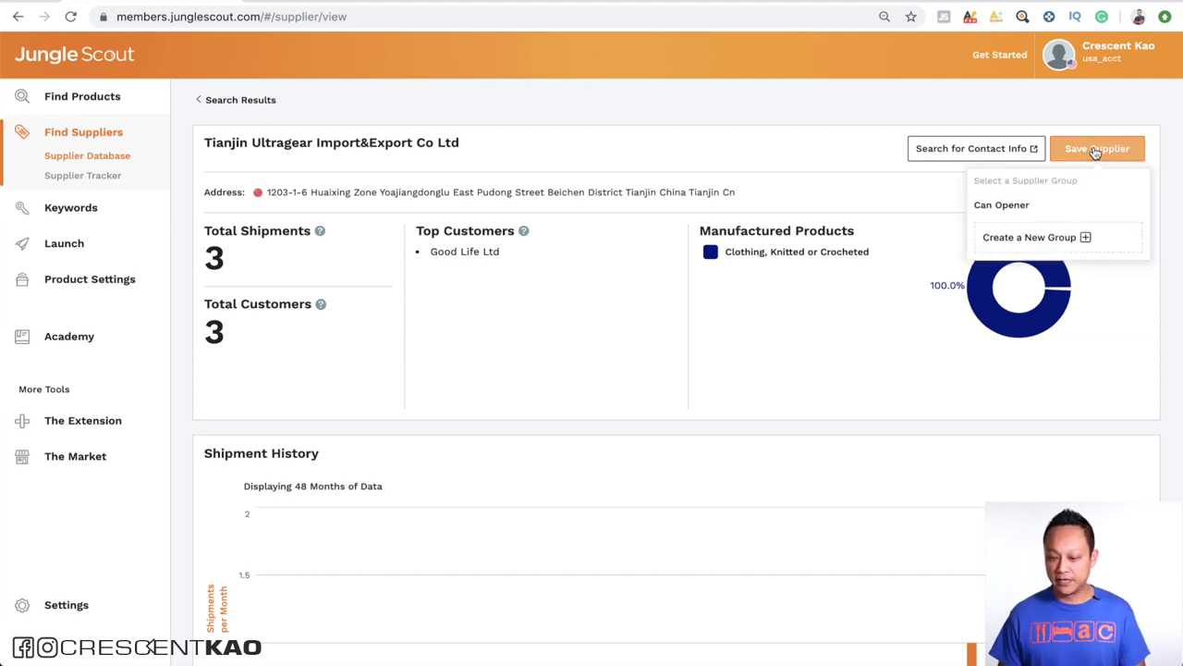
left_click(1063, 239)
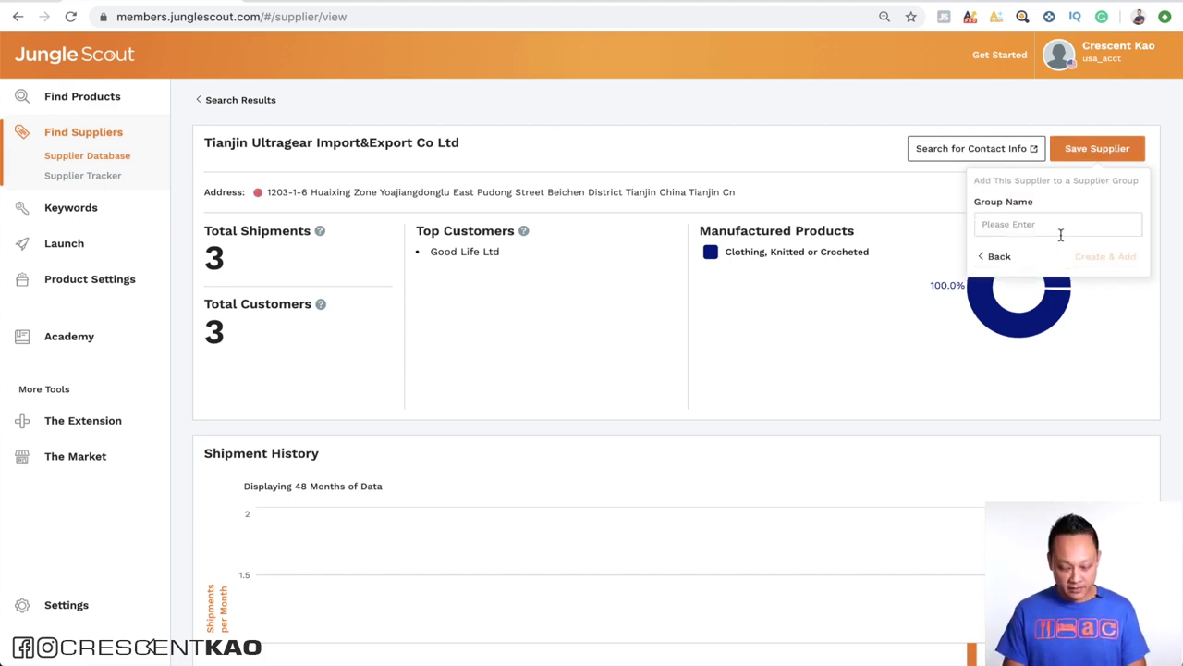
type("Diaper Caddy")
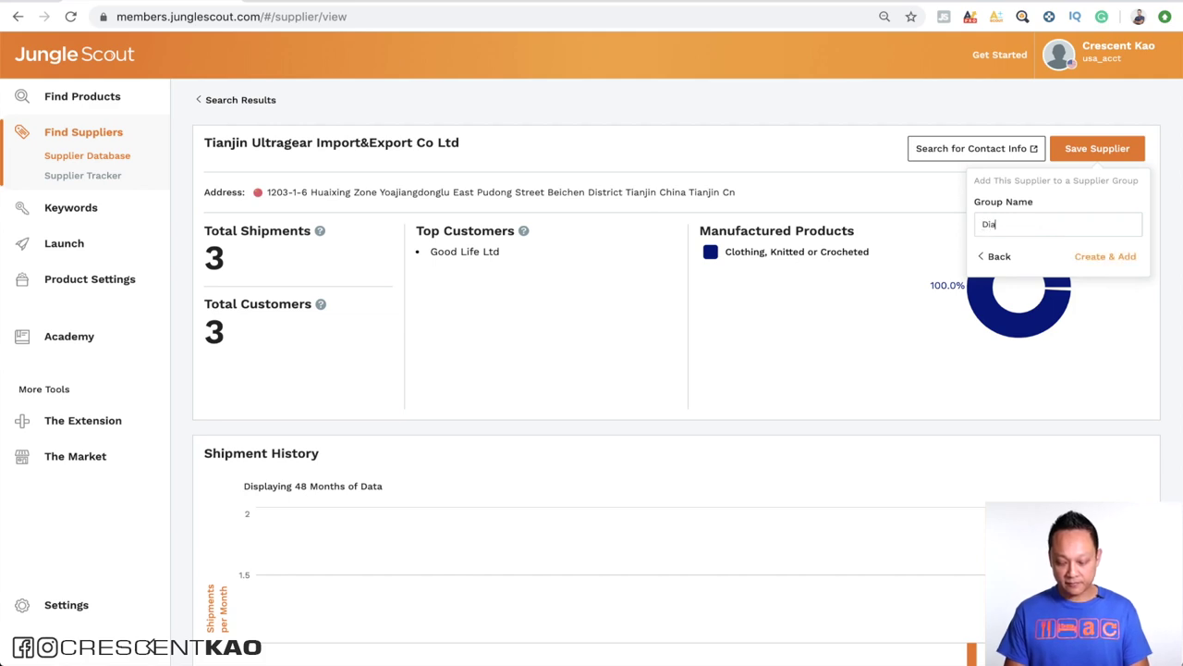
left_click(1120, 256)
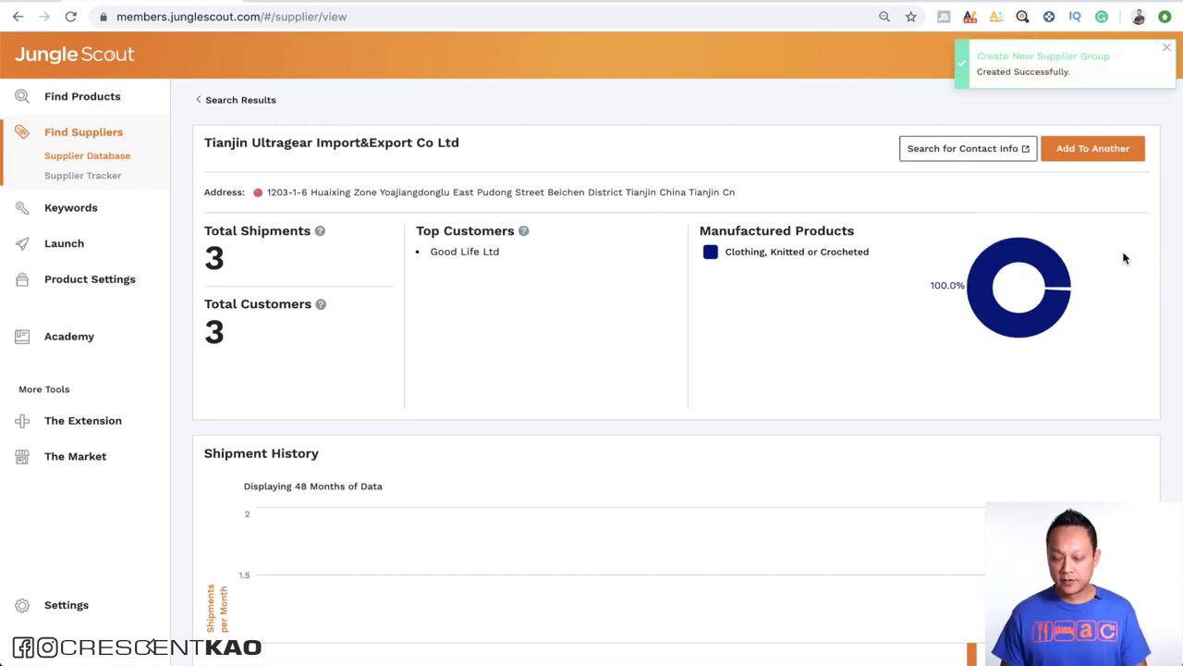
left_click(83, 177)
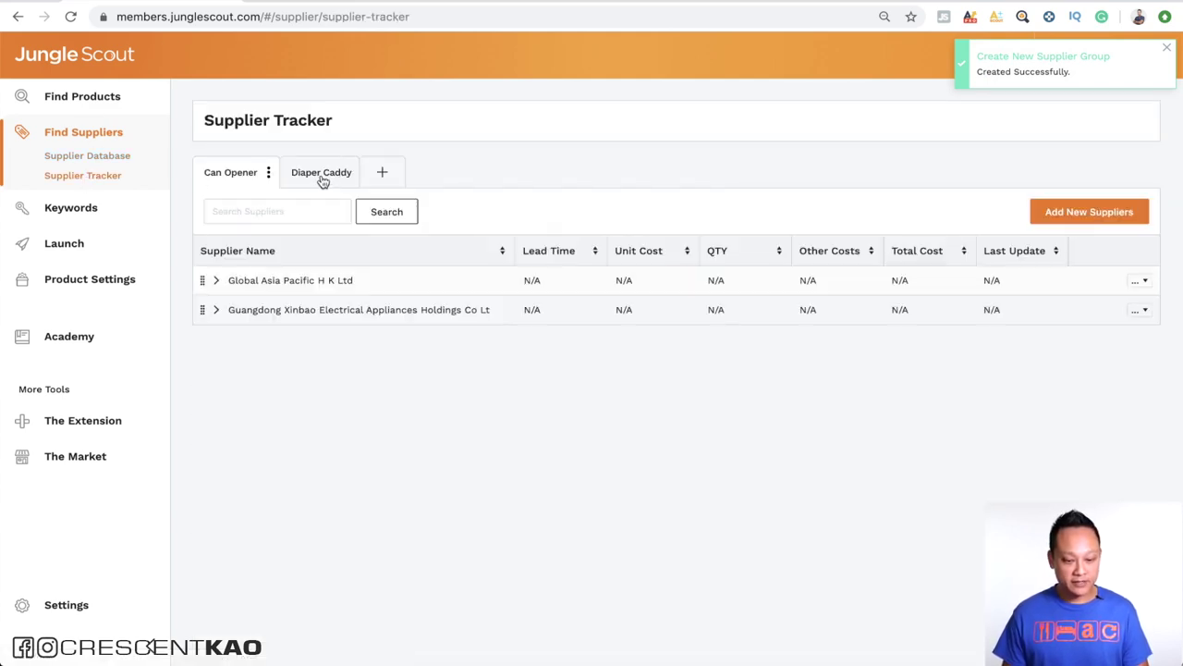
Expand Tianjin Ultragear's details under the Diaper Caddy tab and search Google for its contact info
left_click(322, 176)
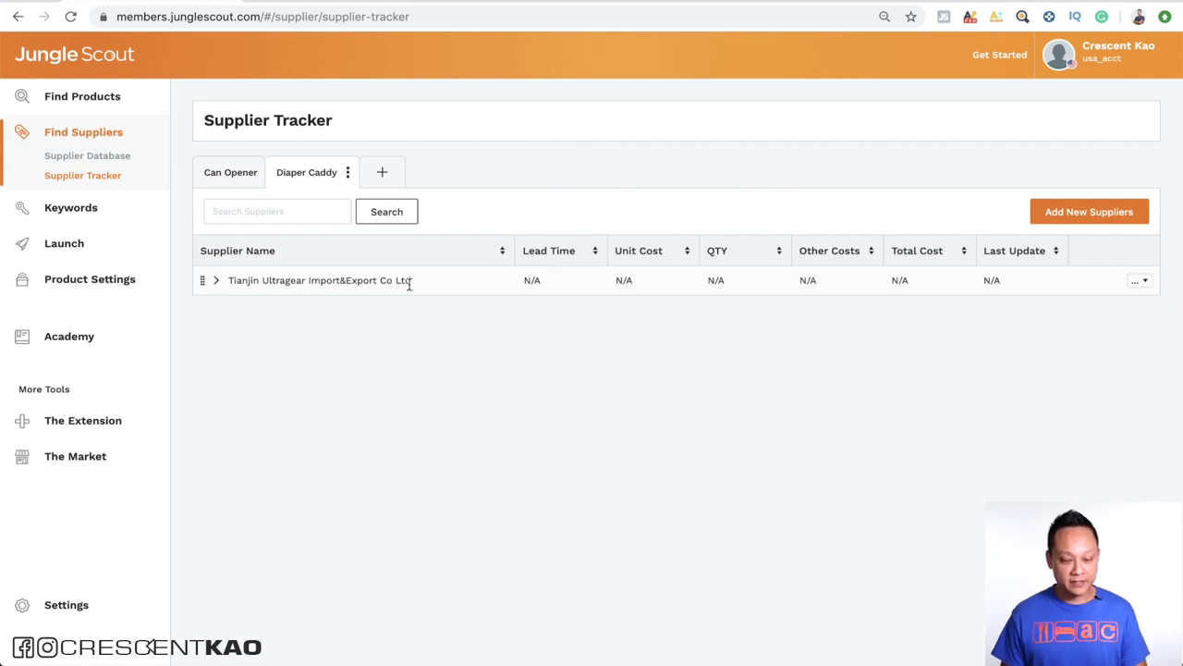
left_click(218, 283)
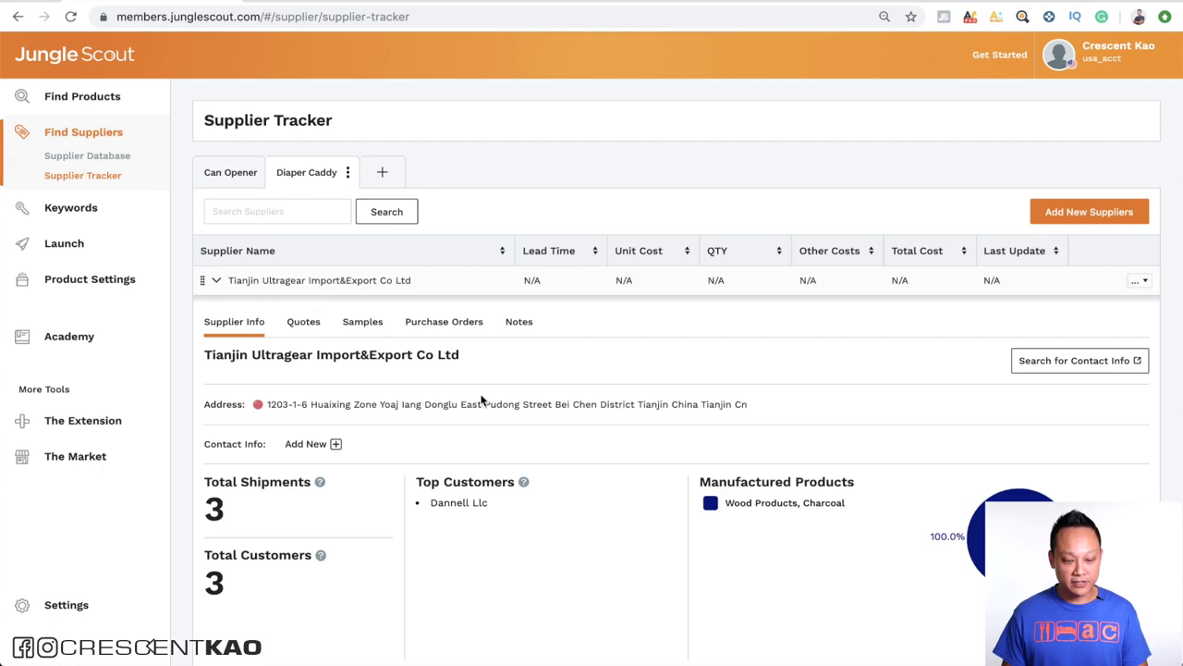
scroll(481, 407, "down", 2)
scroll(736, 345, "down", 5)
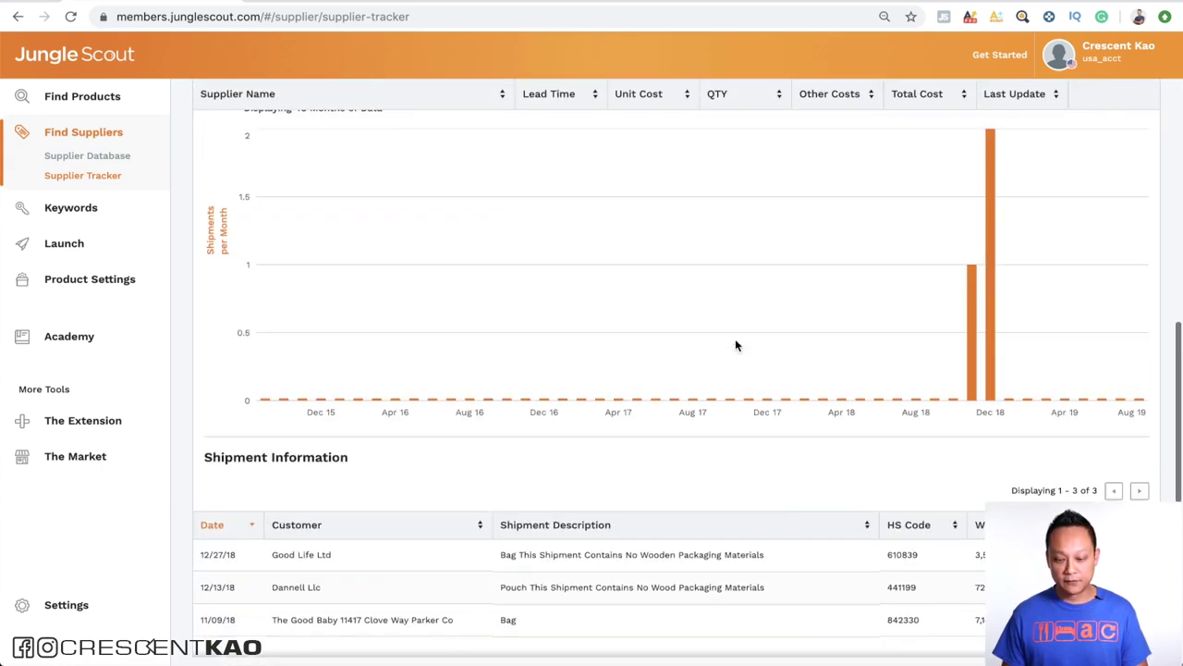
scroll(735, 343, "up", 10)
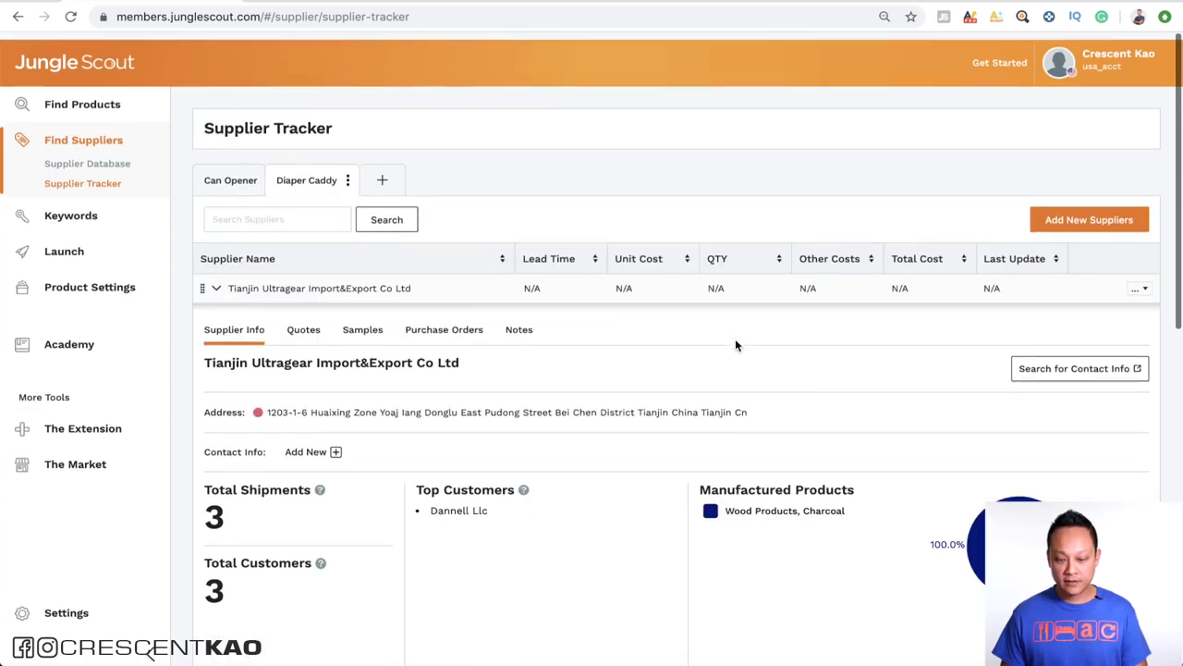
left_click(1059, 361)
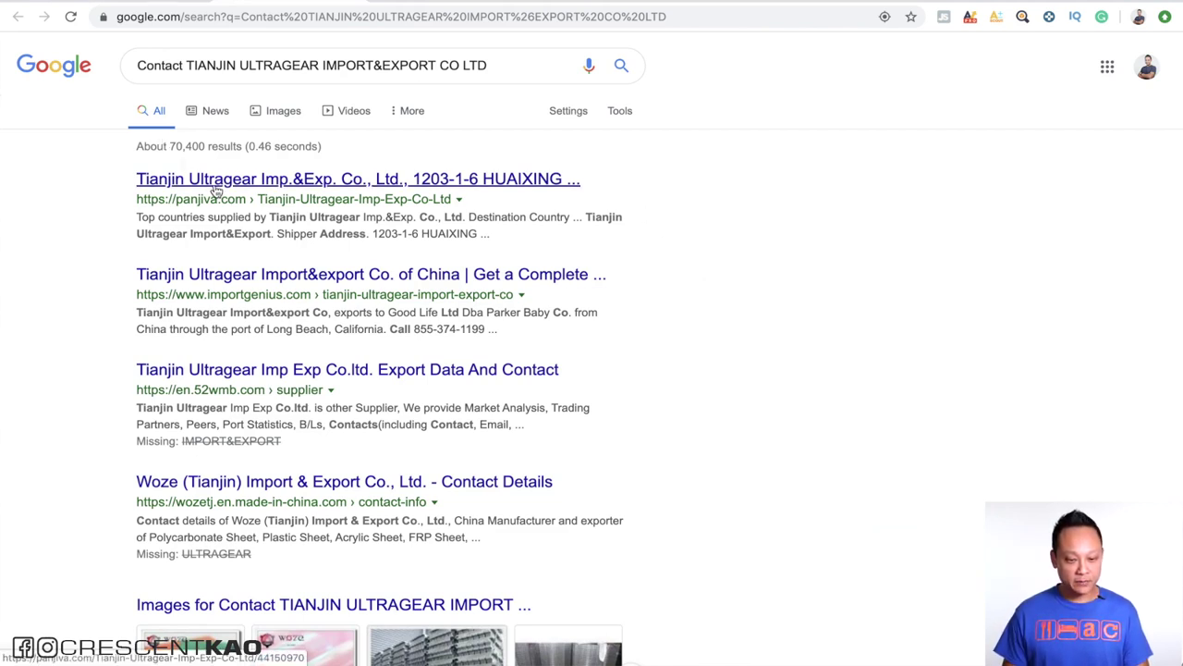
Scroll through the Panjiva, ImportGenius and 52wmb results for Tianjin Ultragear's contact details
scroll(125, 267, "down", 1)
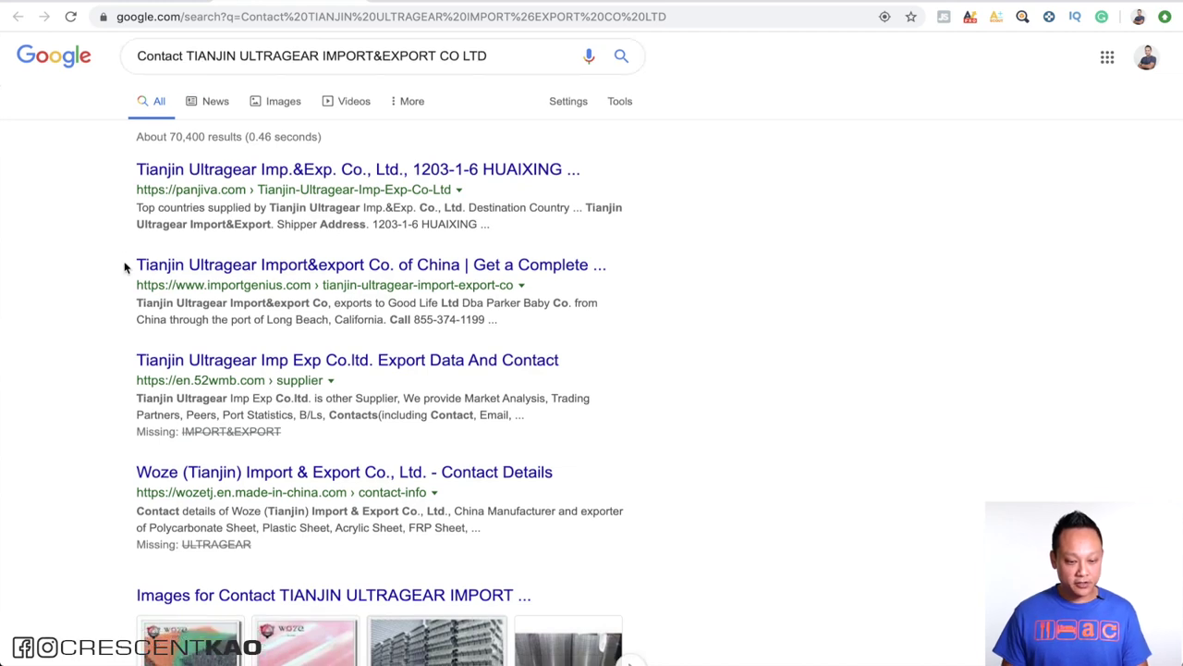
scroll(125, 267, "down", 1)
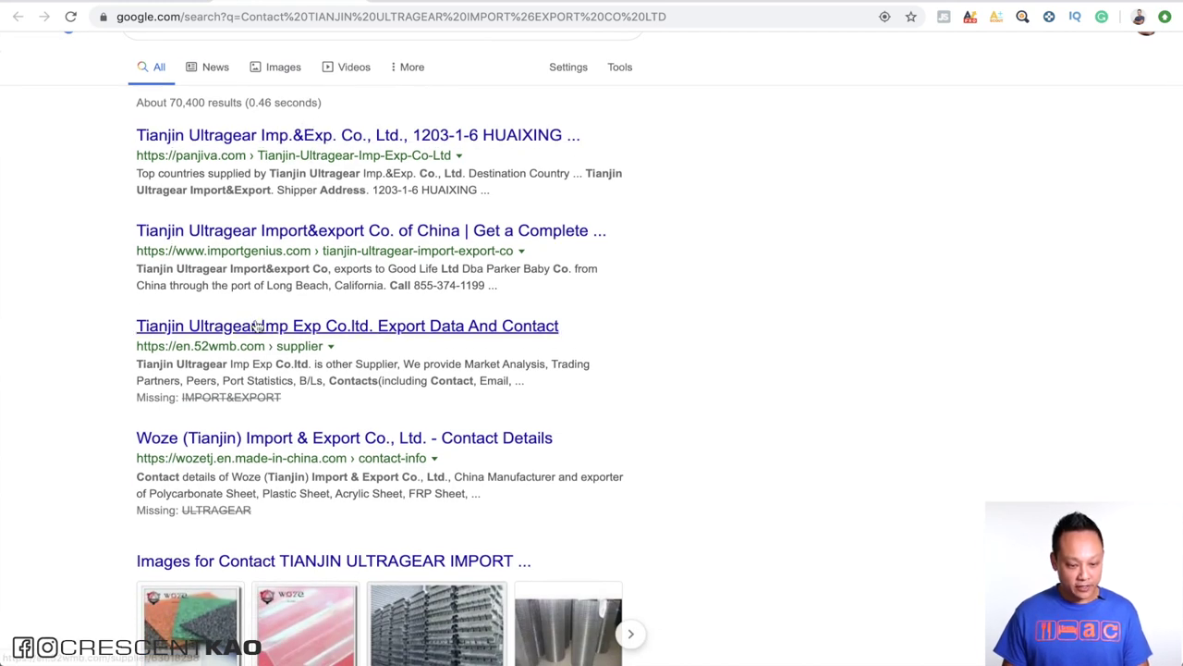
scroll(266, 457, "down", 3)
scroll(270, 460, "down", 3)
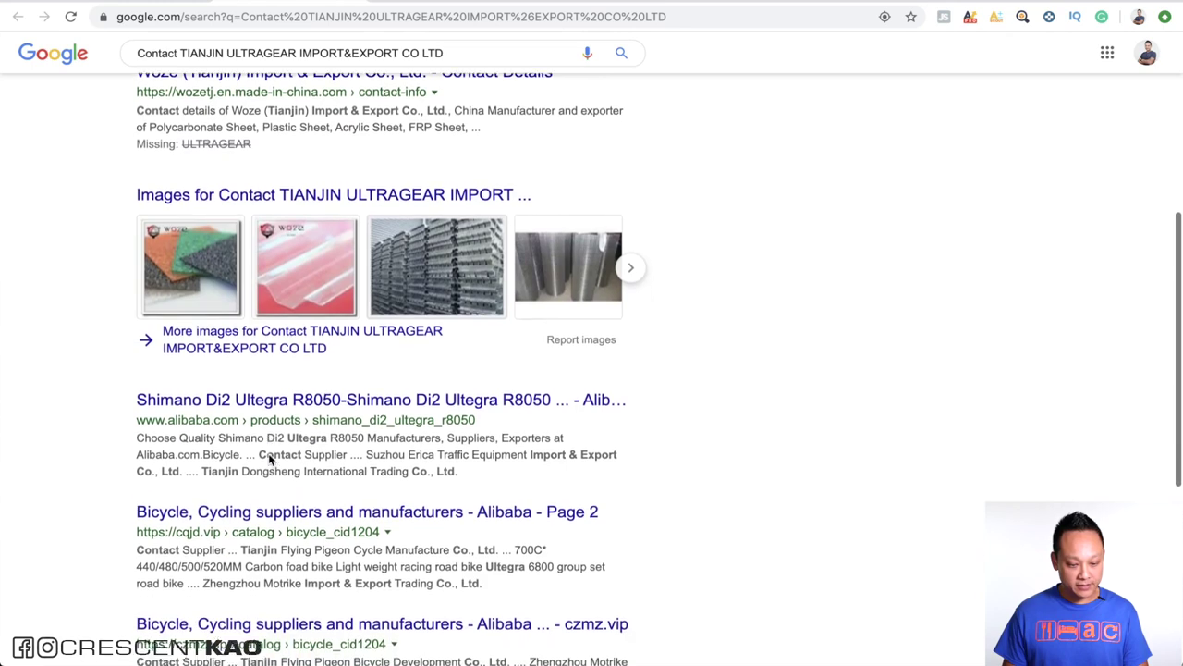
scroll(268, 460, "down", 3)
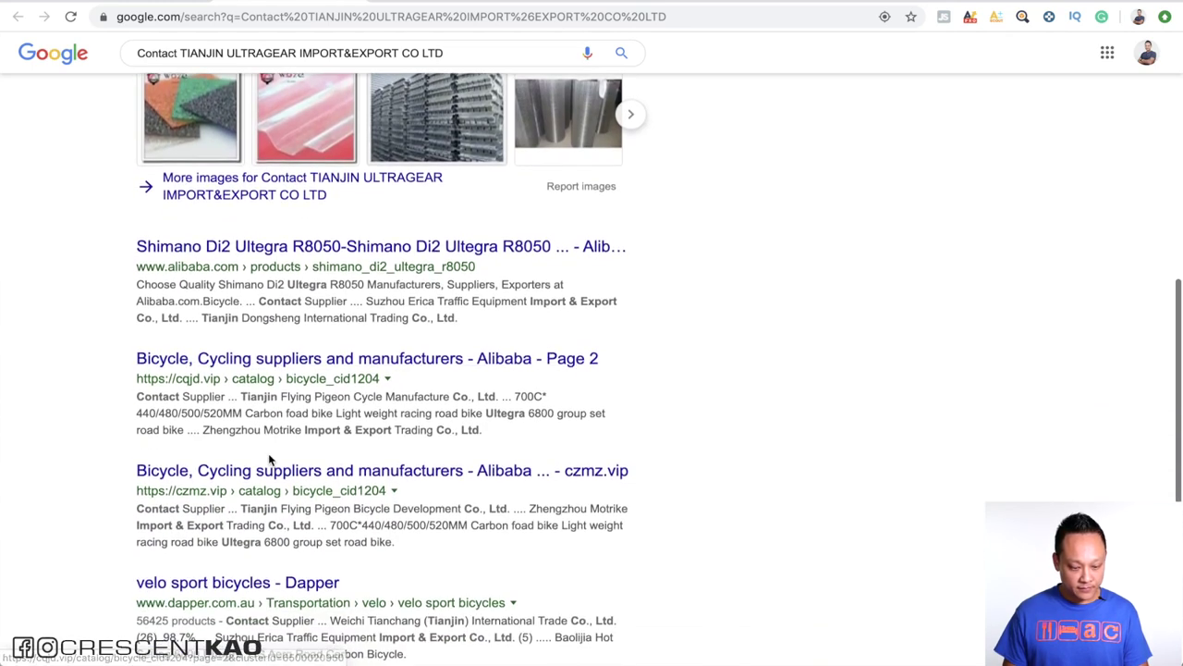
scroll(268, 453, "up", 10)
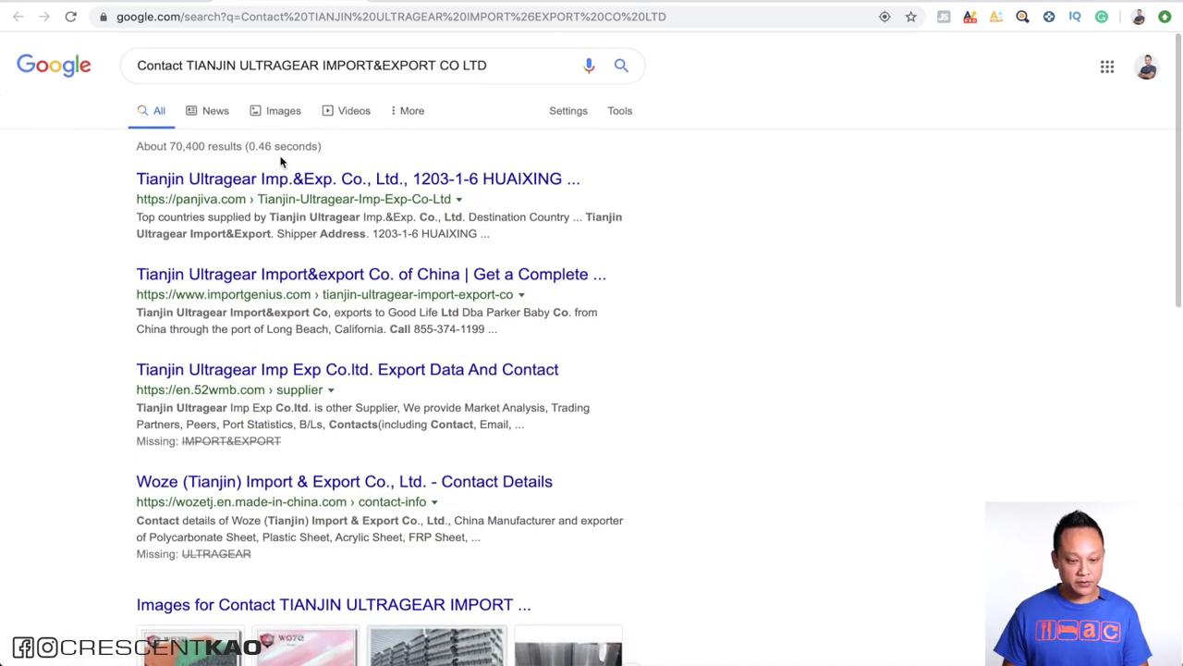
Open Tianjin Ultragear's Panjiva trade profile and scroll to its contact information and top products
left_click(282, 180)
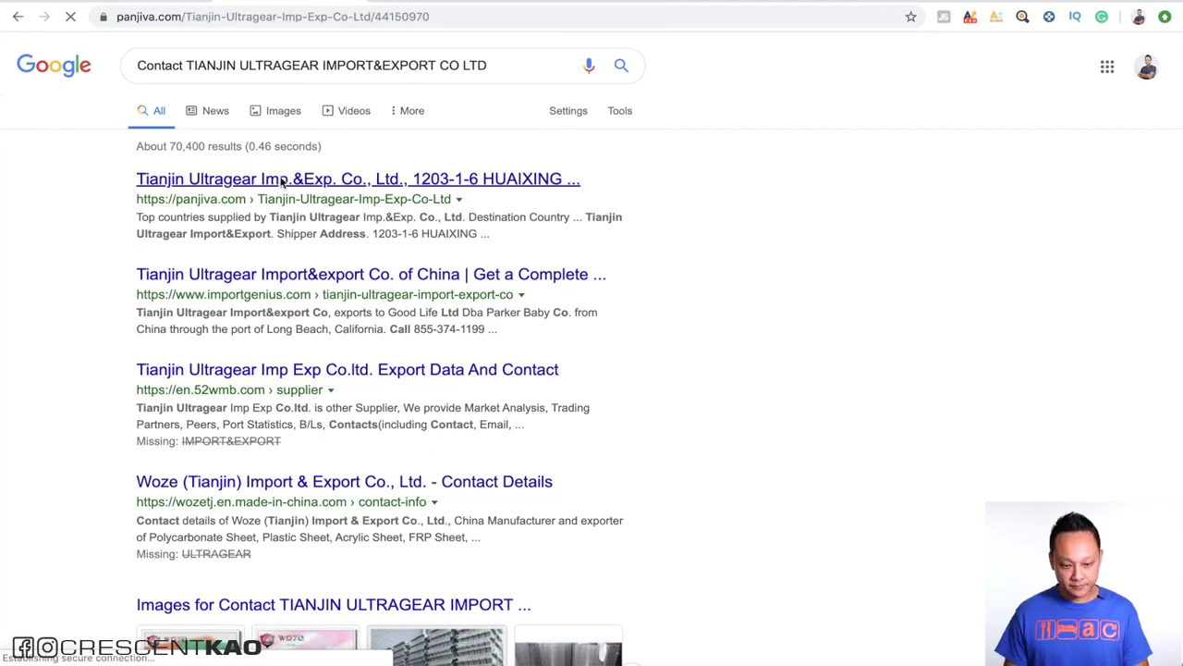
scroll(600, 279, "down", 3)
scroll(600, 282, "down", 8)
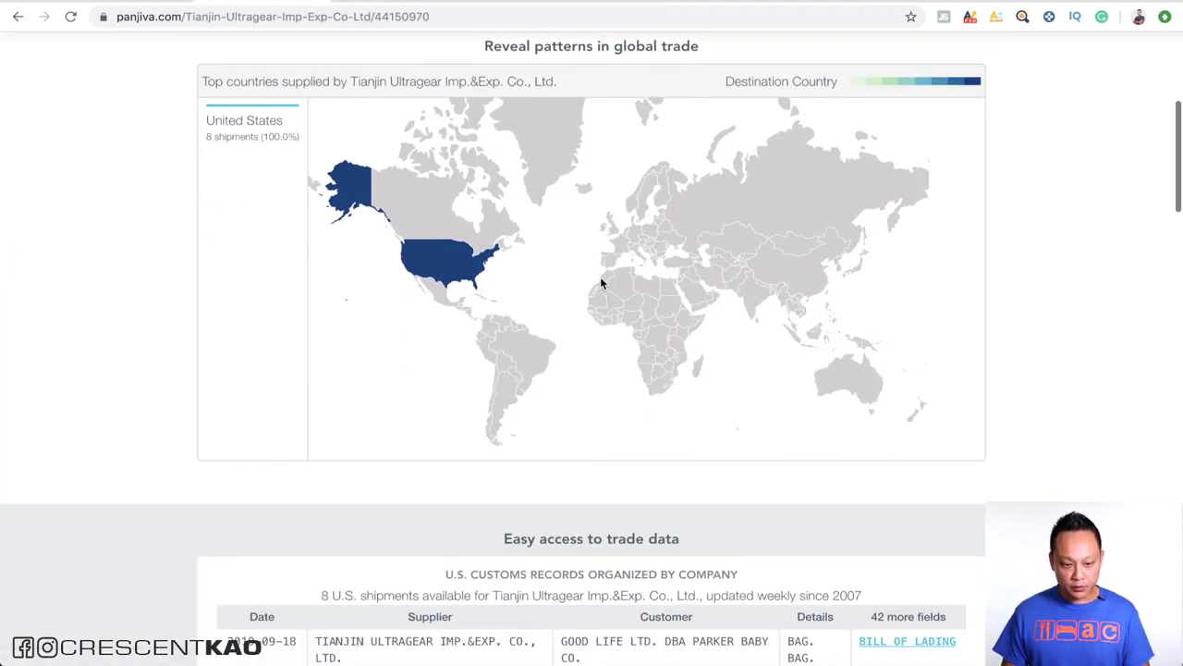
scroll(600, 282, "down", 8)
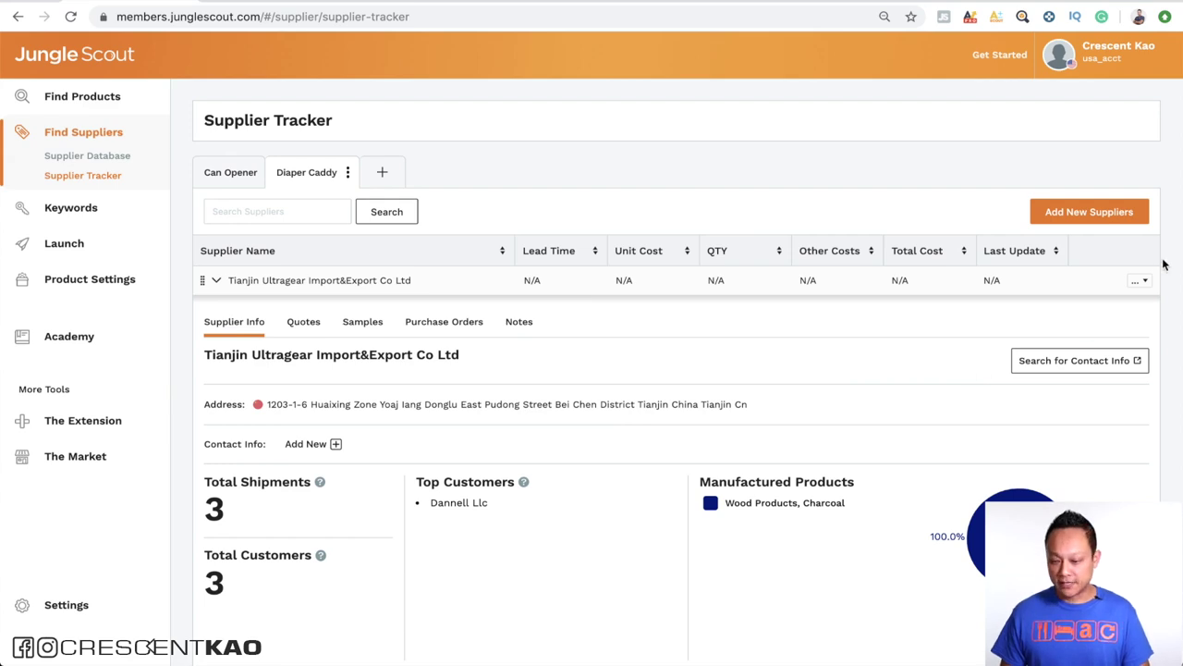
From the Tianjin Ultragear row's actions menu, dismiss Add Contact Info and start a new quote
left_click(1139, 281)
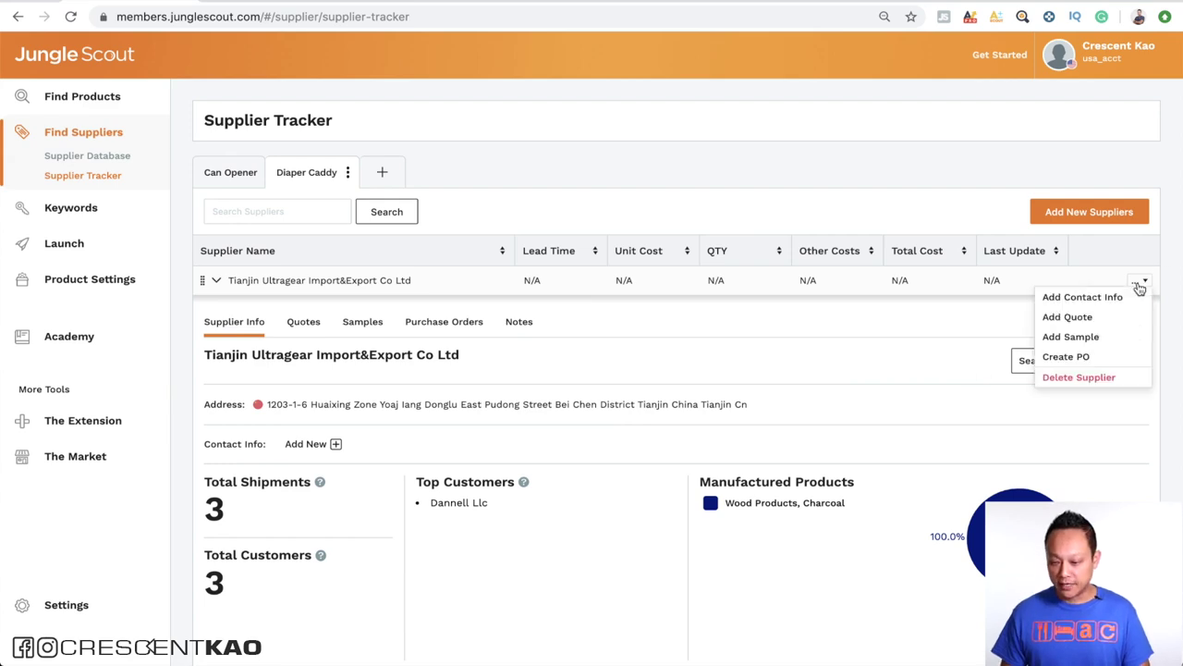
left_click(1082, 296)
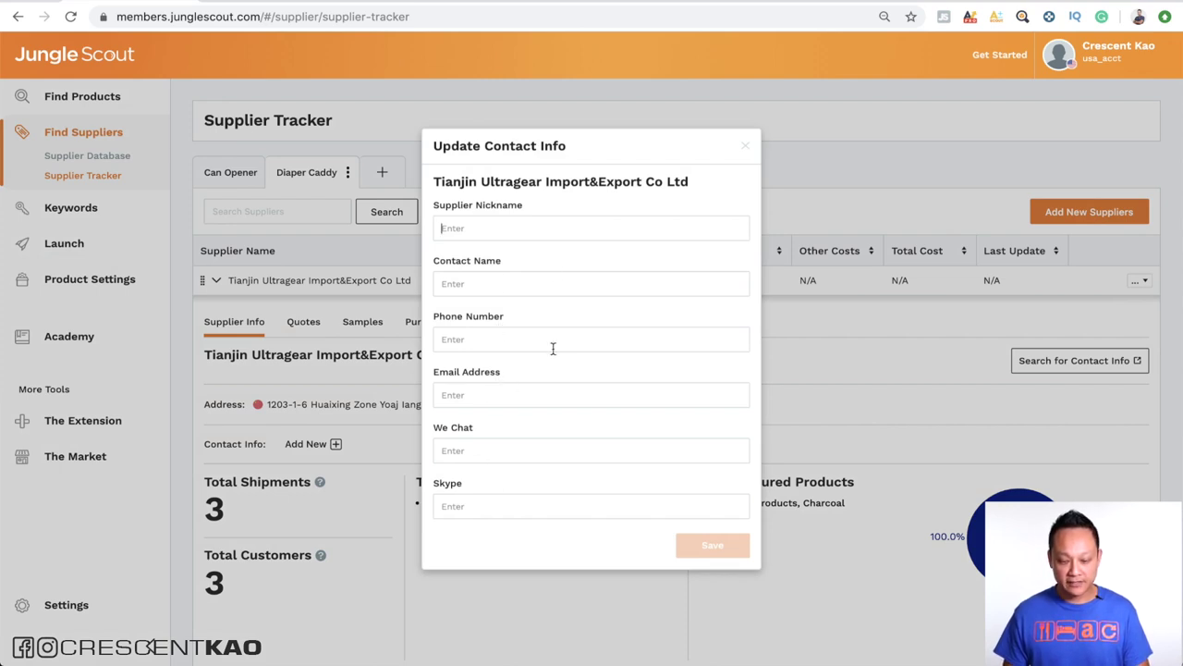
key("Escape")
left_click(1143, 281)
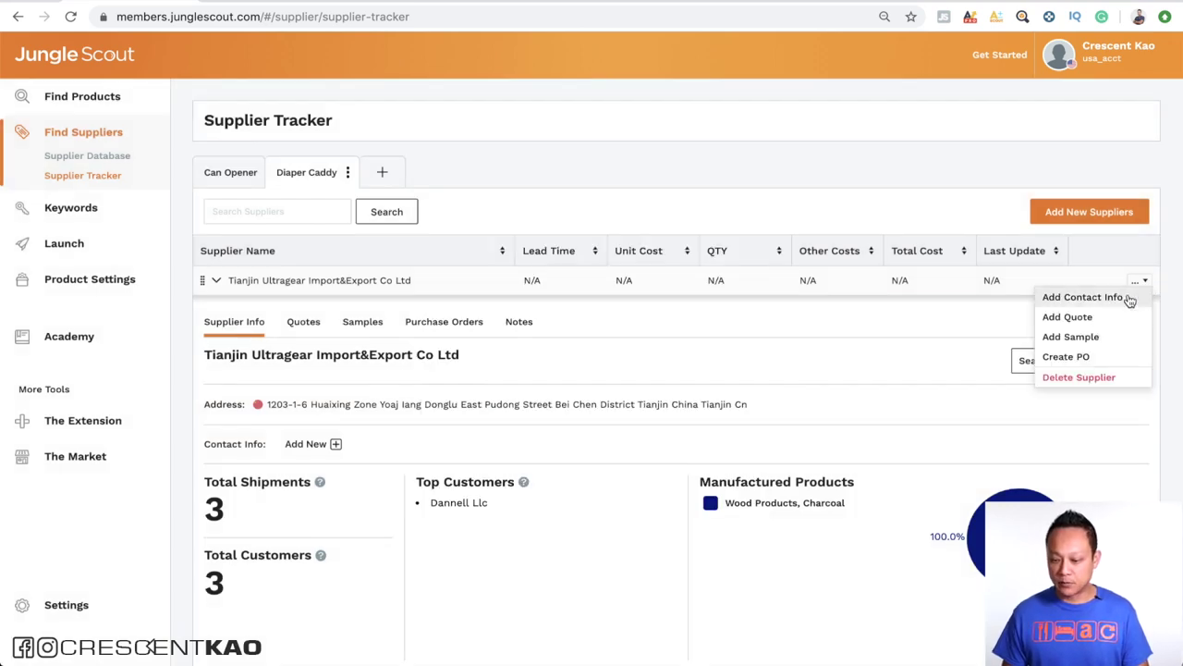
left_click(1068, 317)
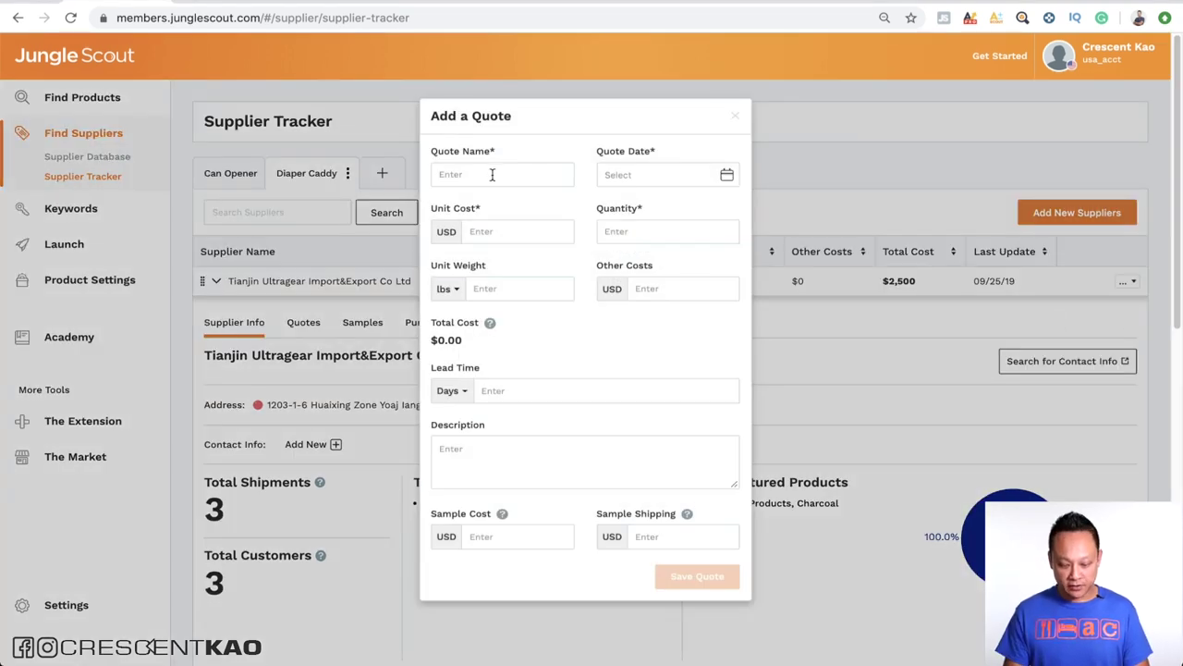
Save a quote named 'agent' dated September 25, 2019 for 500 units
left_click(492, 174)
type("a")
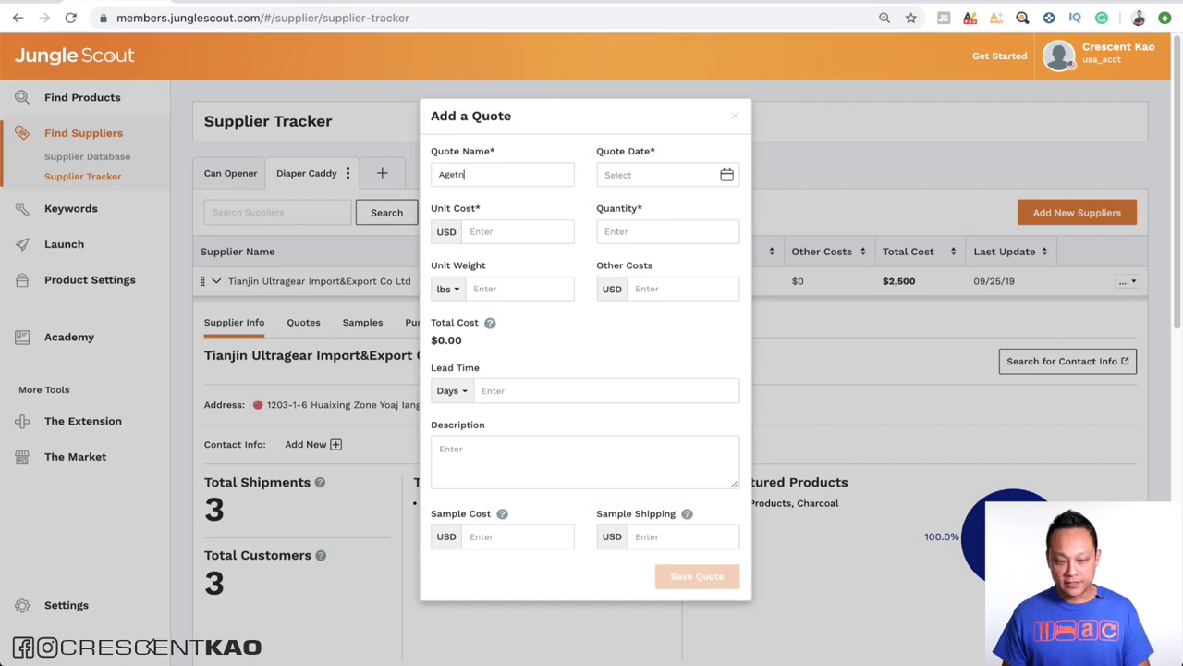
type("gent")
key("Tab")
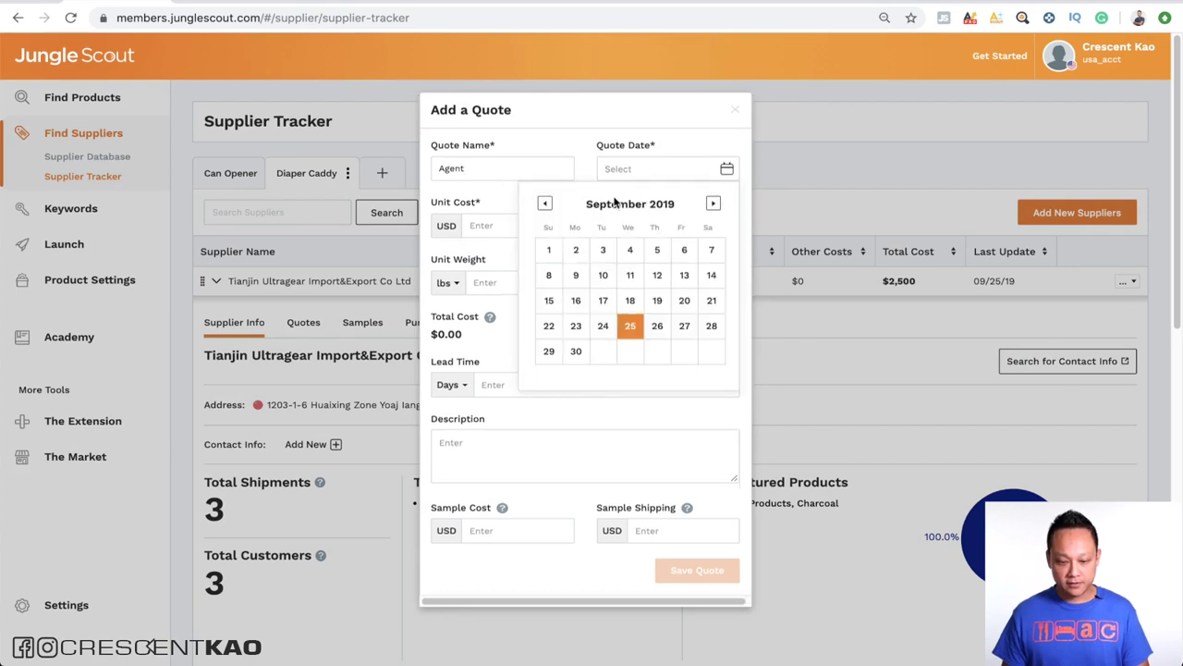
left_click(631, 329)
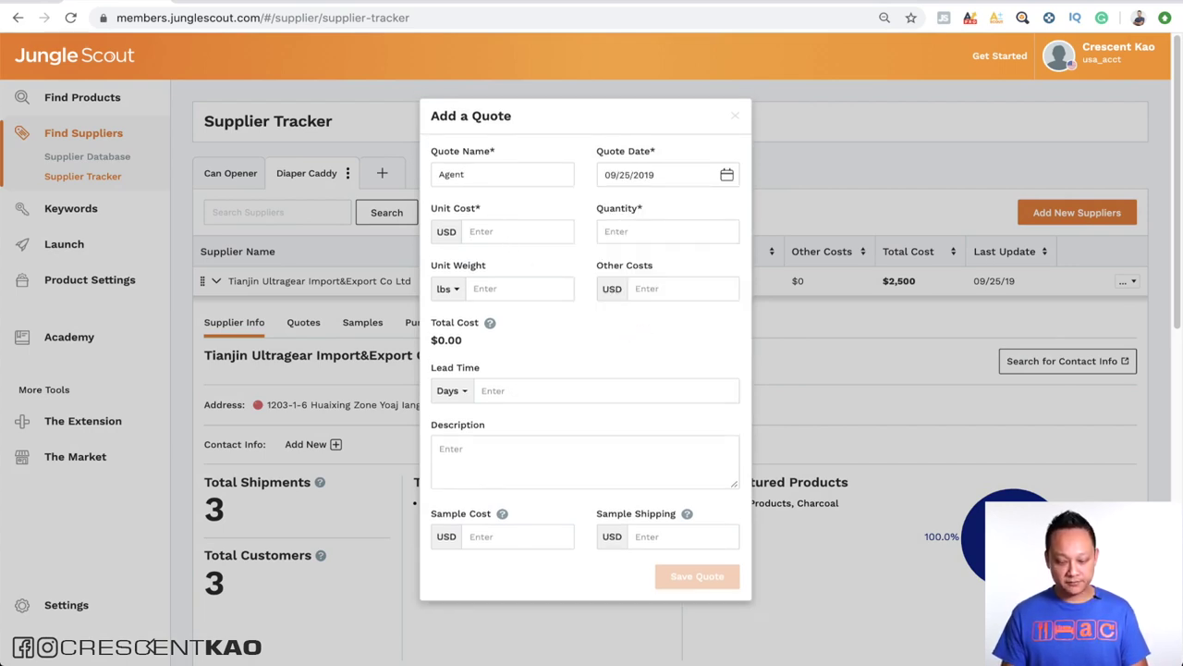
left_click(654, 233)
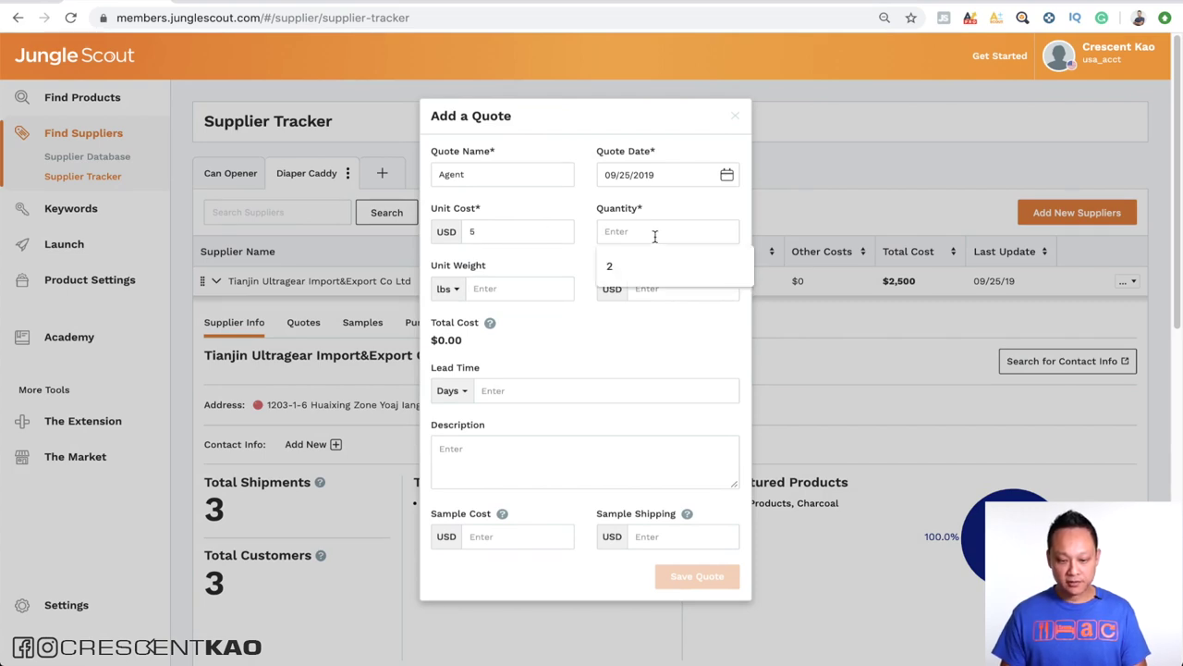
type("500")
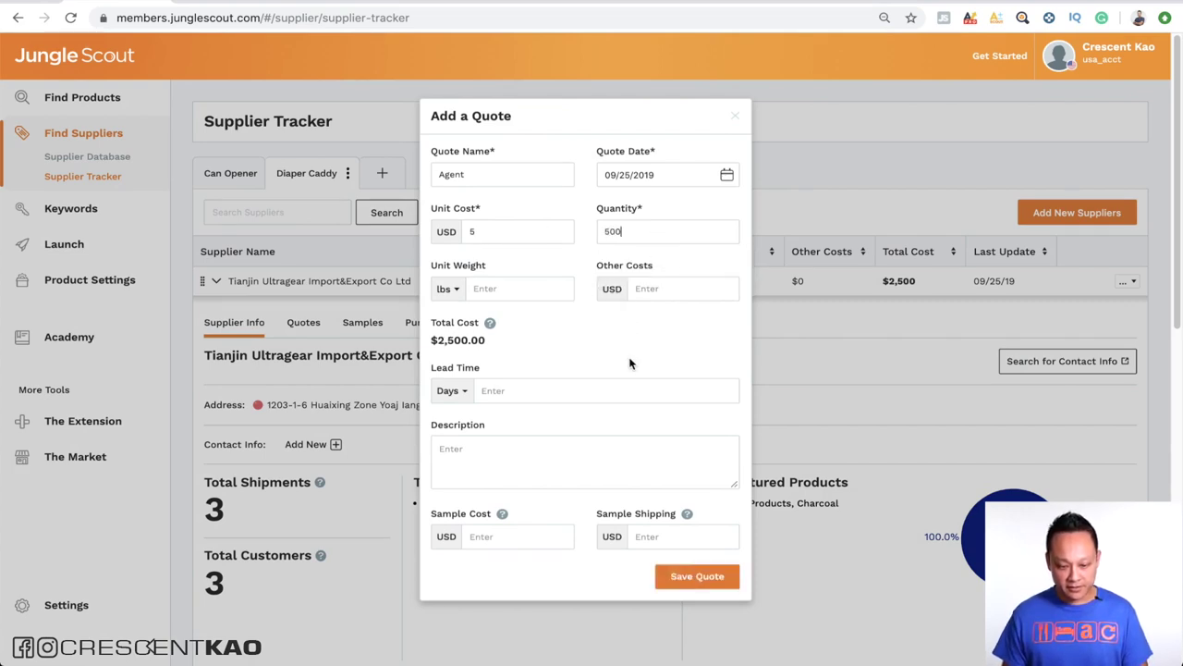
left_click(702, 576)
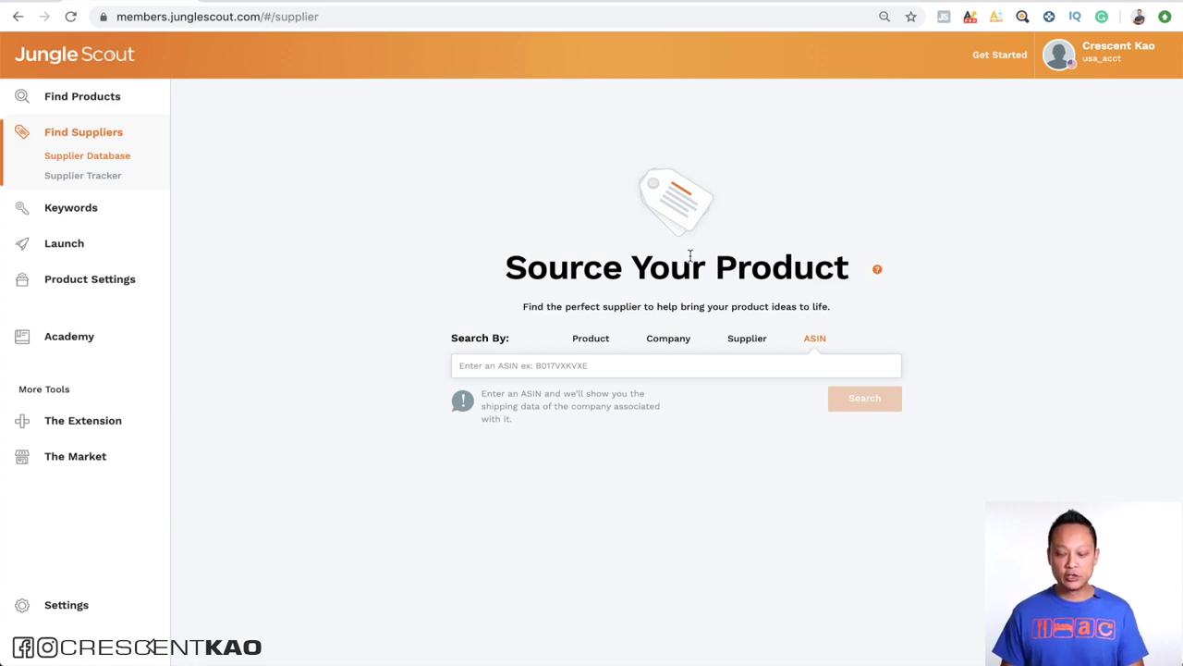
Run a Product search for 'diaper caddy' suppliers
left_click(596, 339)
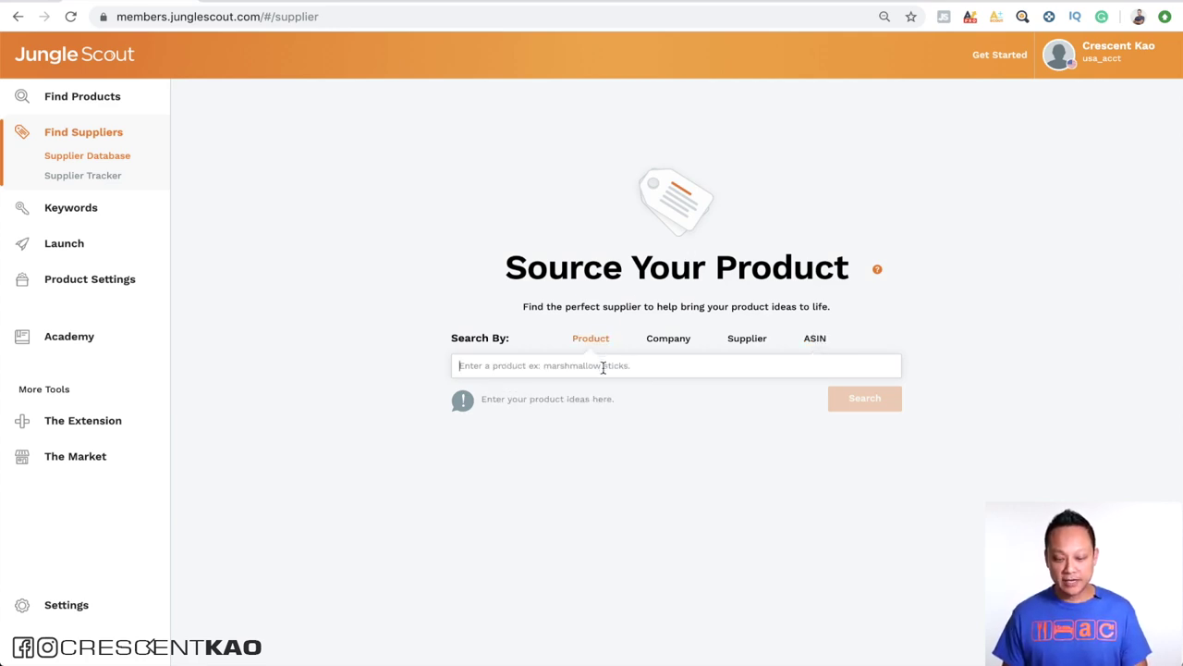
type("diaper caddy")
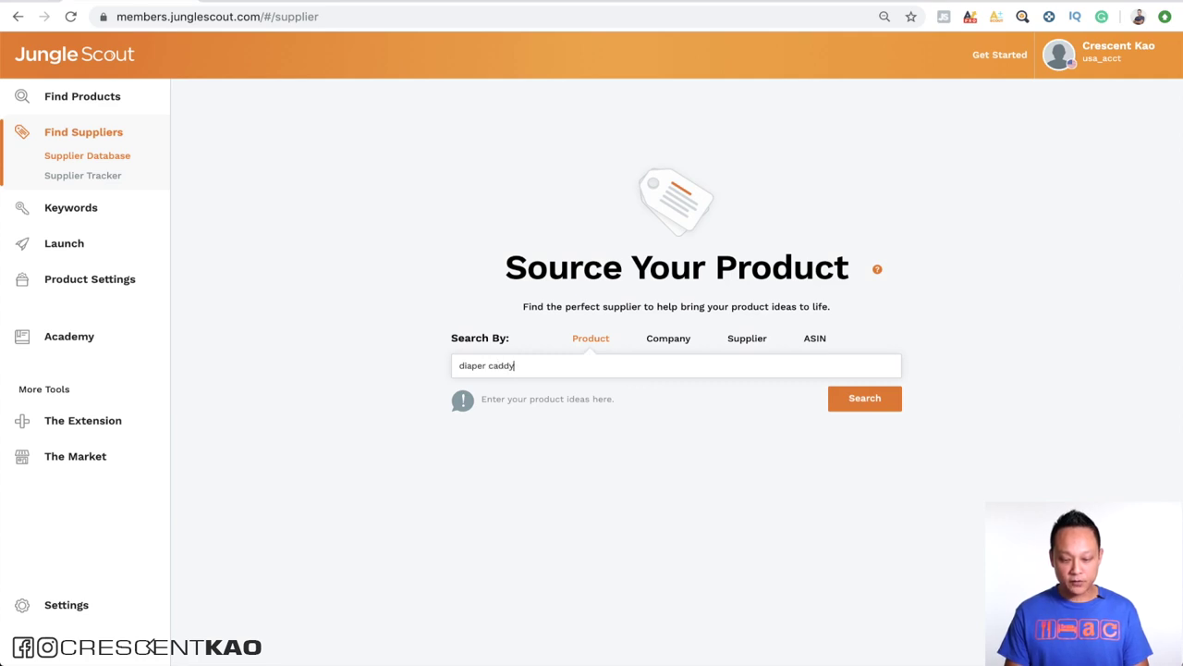
key("Return")
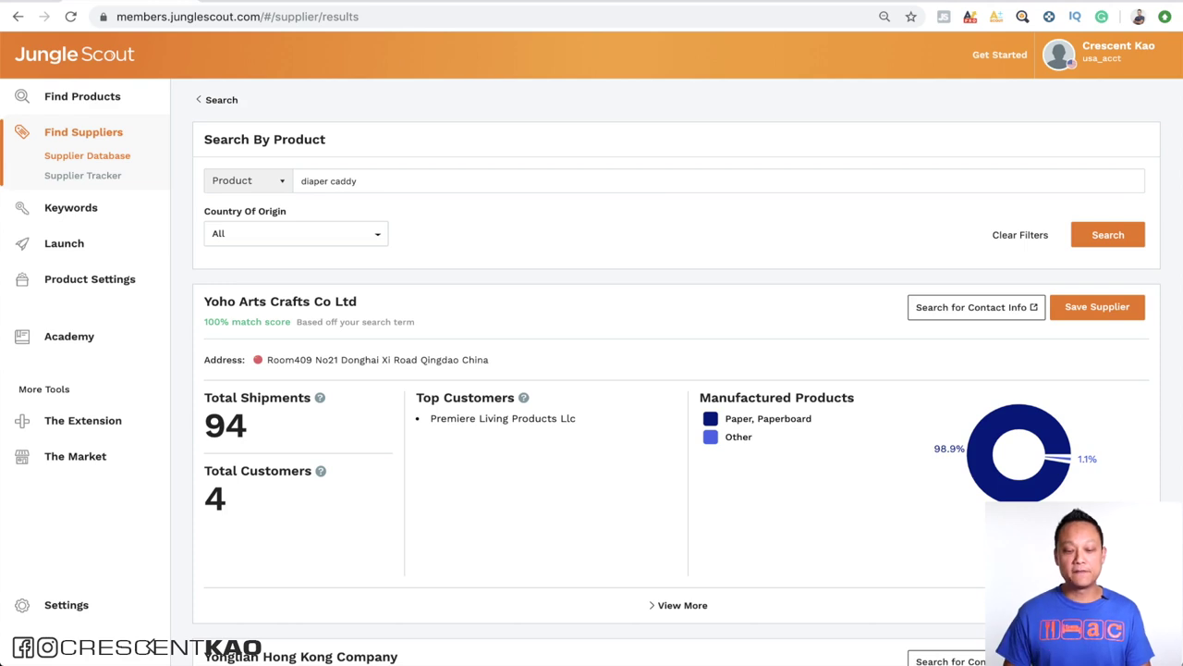
scroll(560, 245, "down", 1)
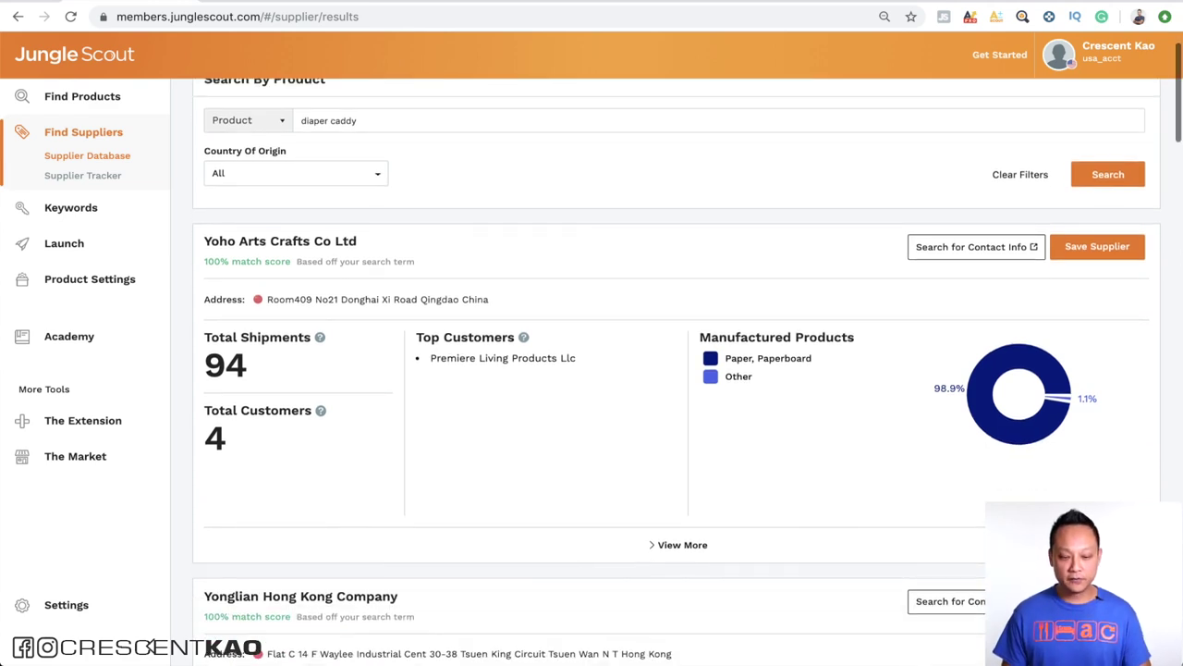
scroll(559, 245, "up", 1)
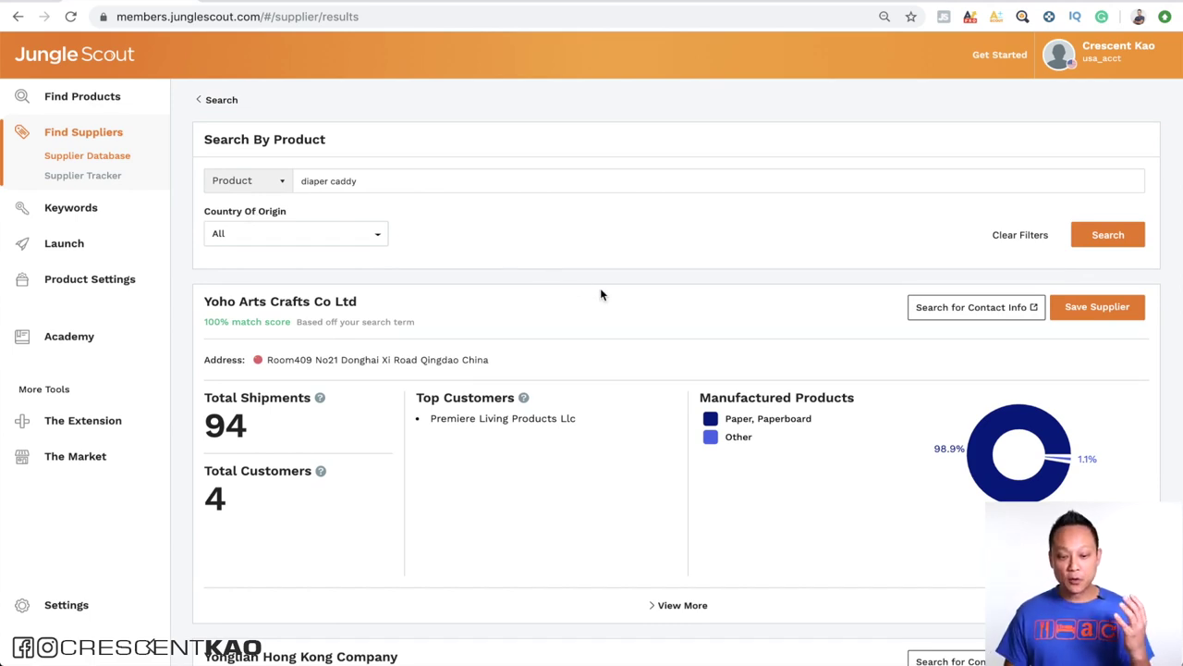
scroll(600, 294, "down", 2)
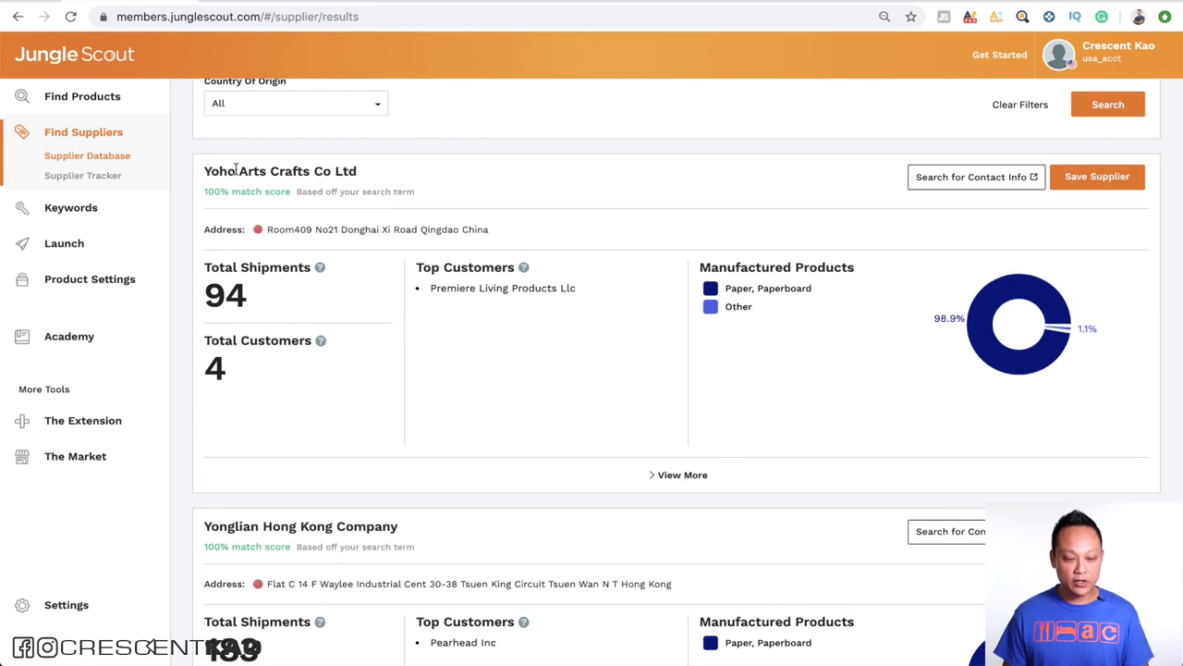
scroll(468, 451, "down", 1)
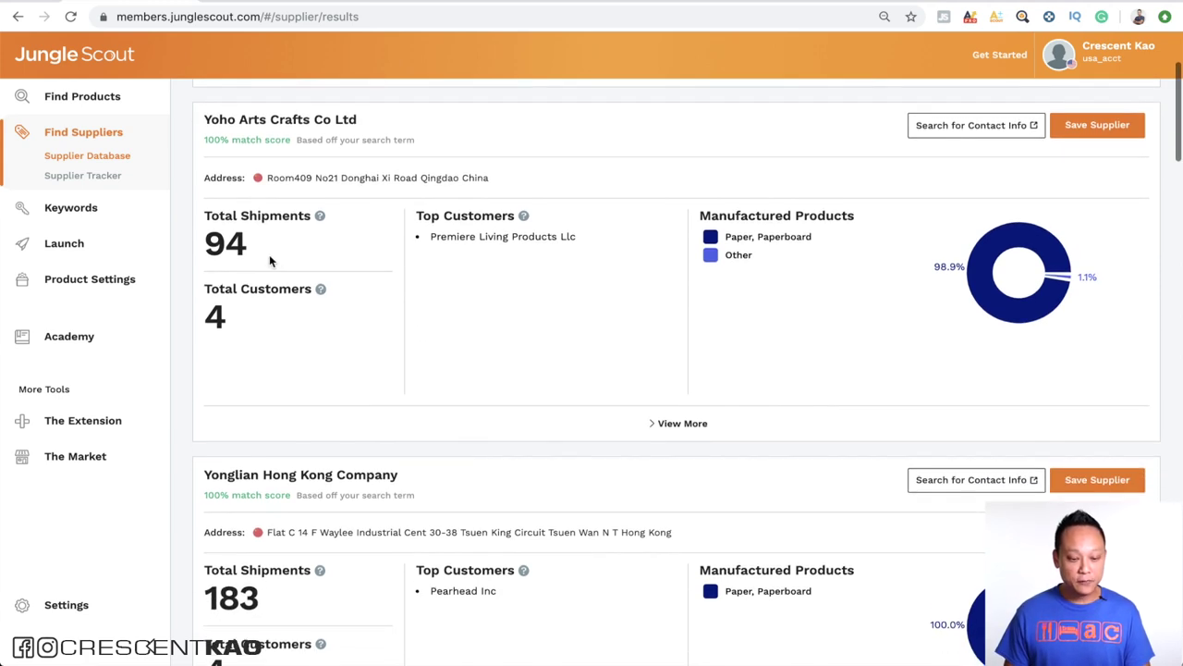
scroll(710, 451, "down", 4)
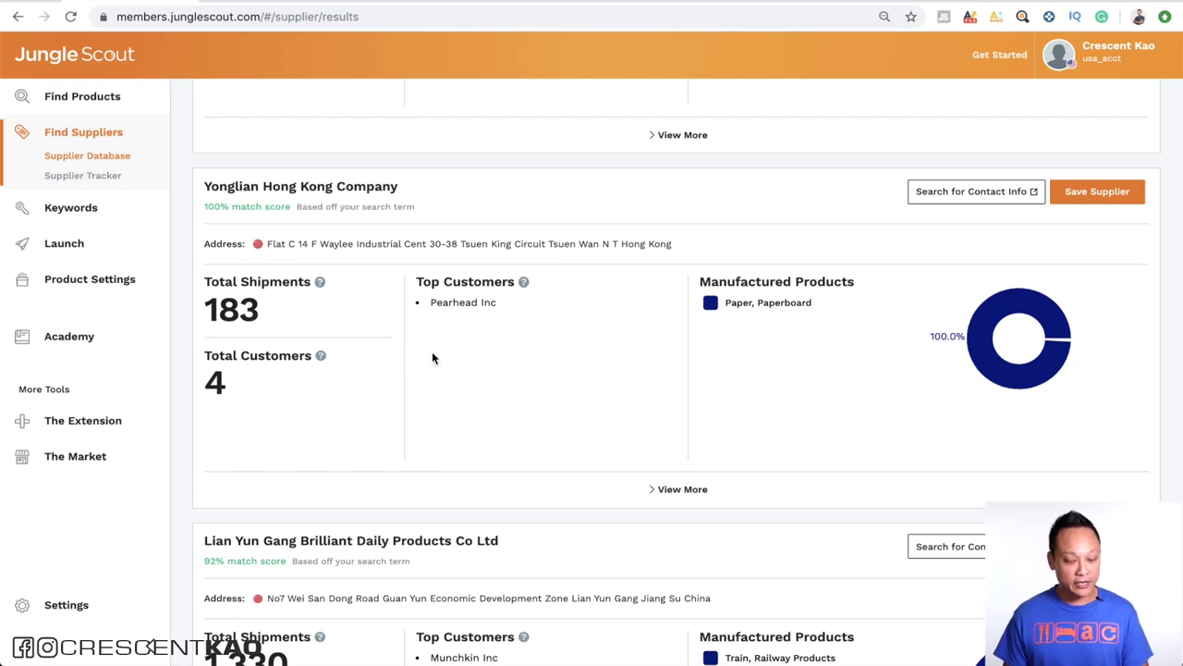
scroll(432, 358, "down", 1)
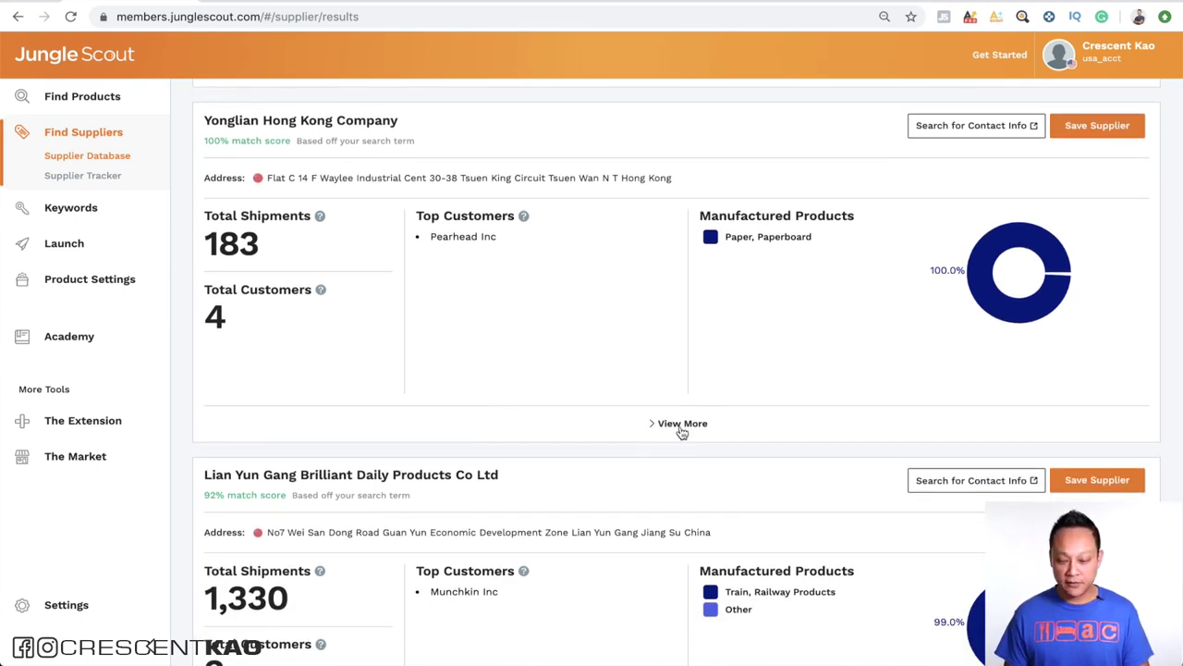
left_click(682, 429)
Scroll through Yonglian Hong Kong Company's shipment history chart to its shipment records
scroll(680, 431, "down", 4)
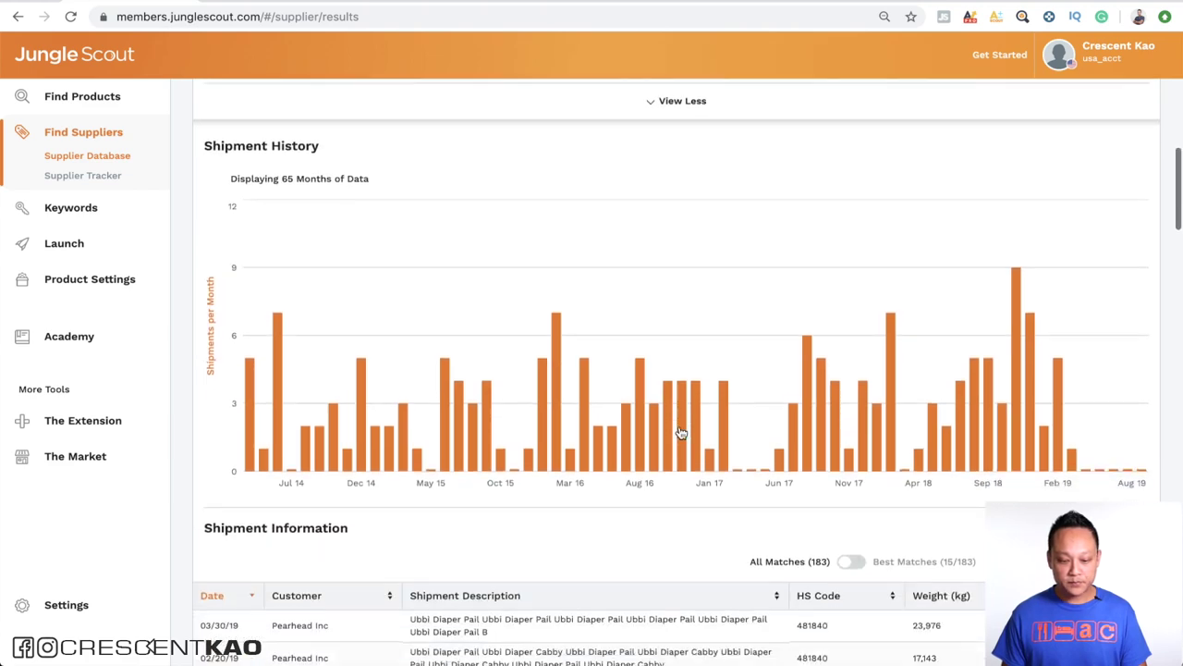
scroll(681, 433, "down", 1)
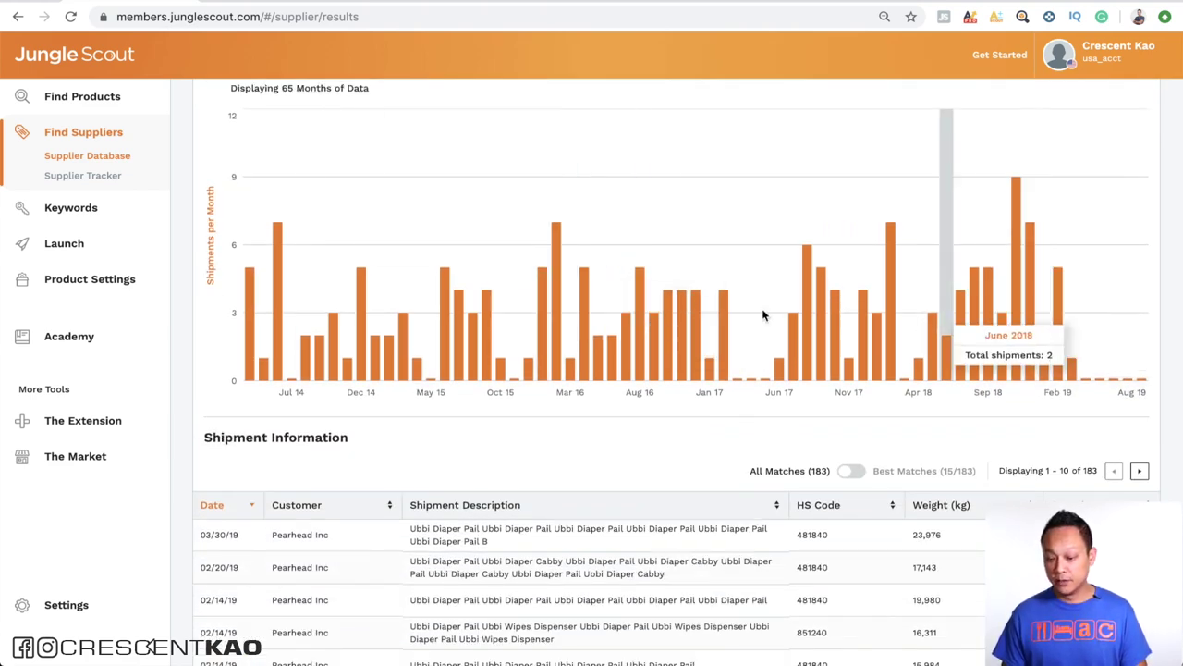
scroll(507, 343, "down", 2)
scroll(299, 531, "down", 2)
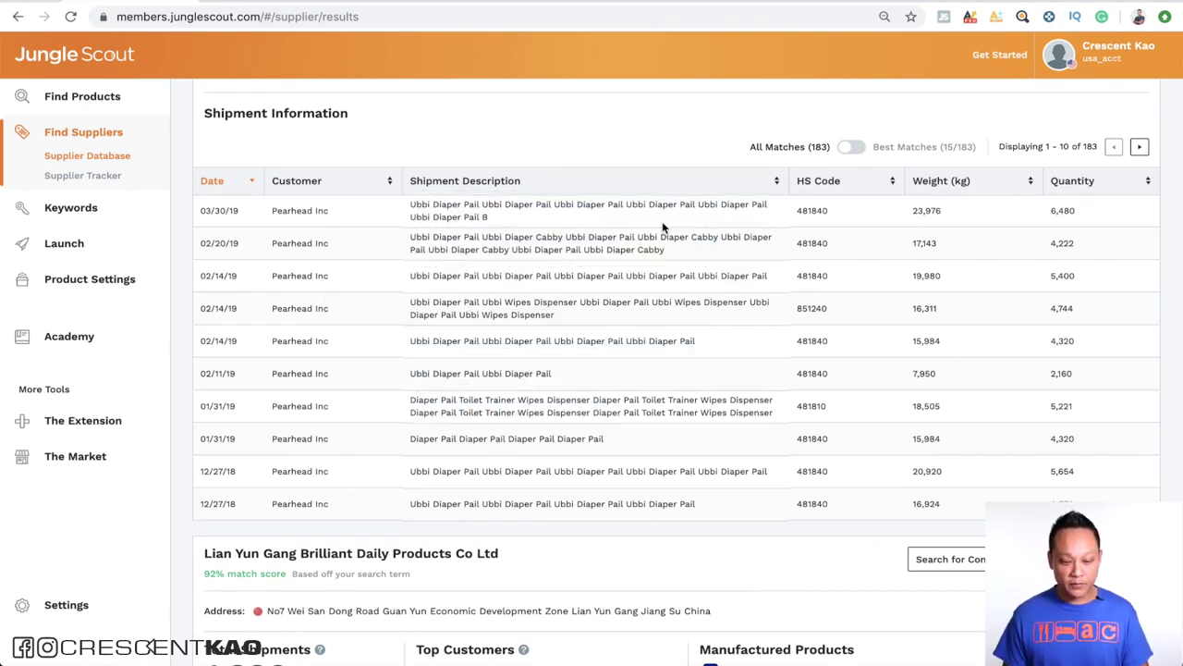
Switch Yonglian's shipment records to Best Matches and briefly highlight customer Pearhead Inc
left_click(853, 151)
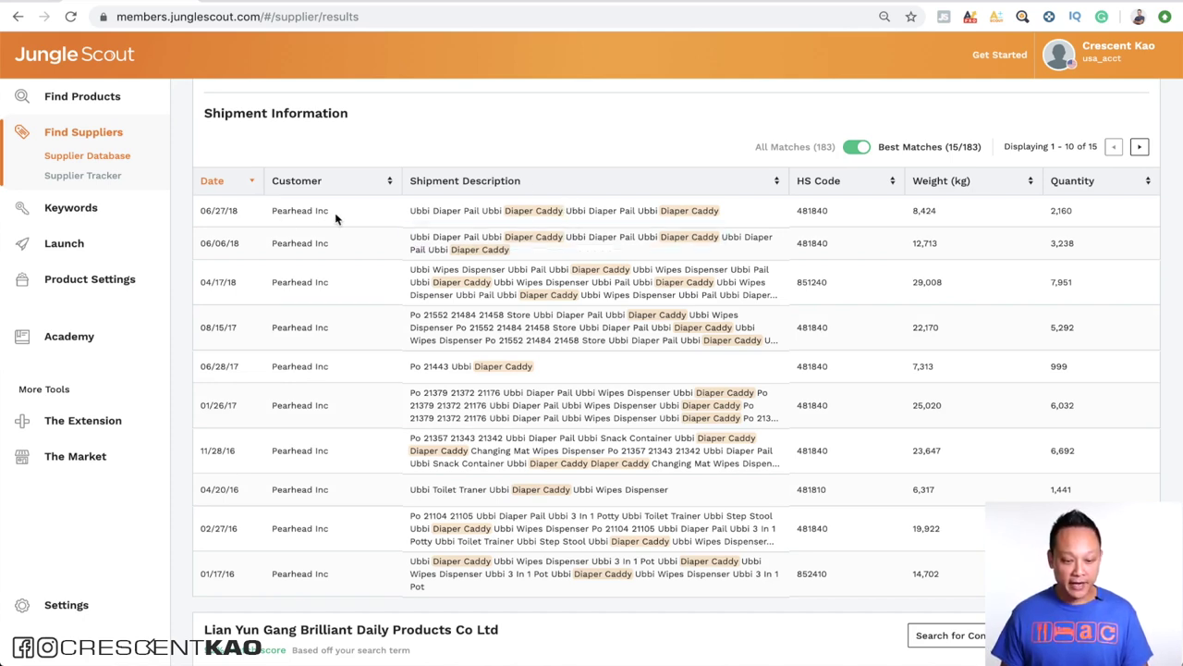
left_click_drag(331, 216, 268, 216)
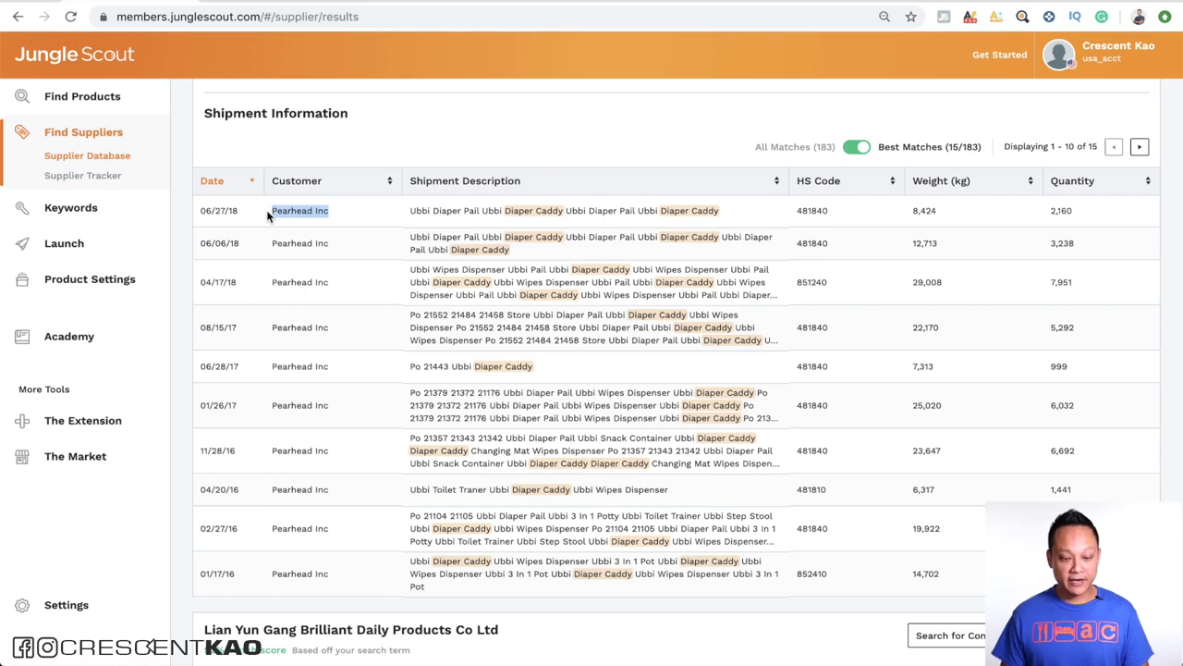
left_click(351, 219)
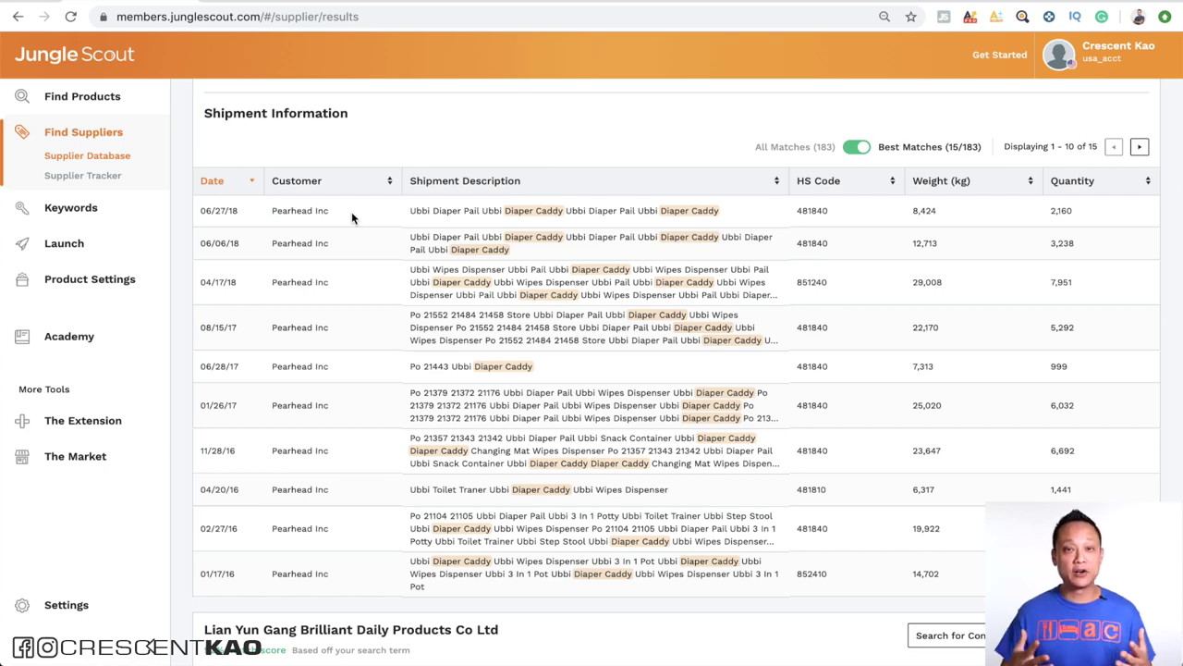
scroll(351, 218, "up", 15)
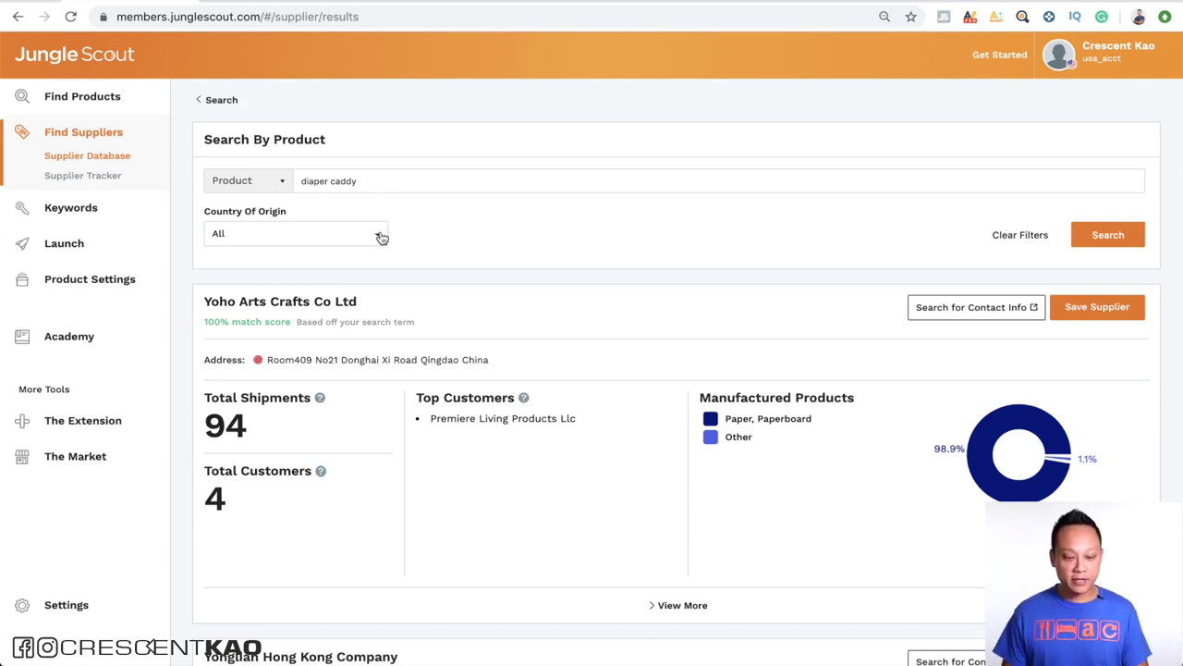
Deselect every country in the Country Of Origin filter
left_click(382, 236)
left_click(218, 256)
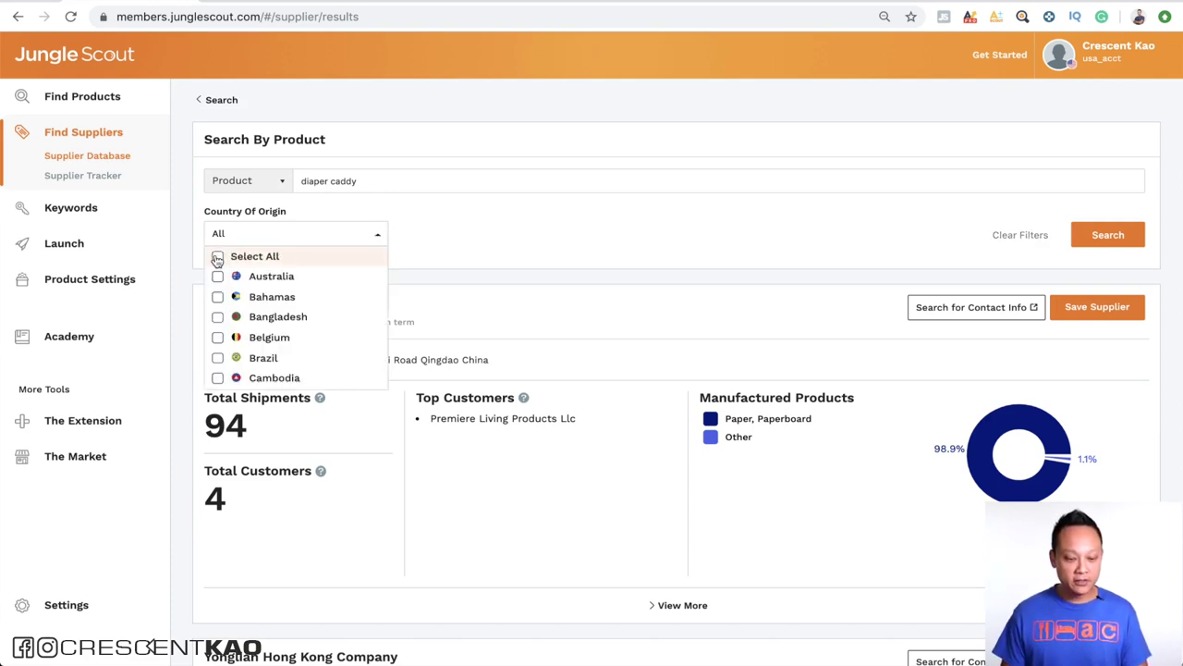
scroll(317, 314, "down", 6)
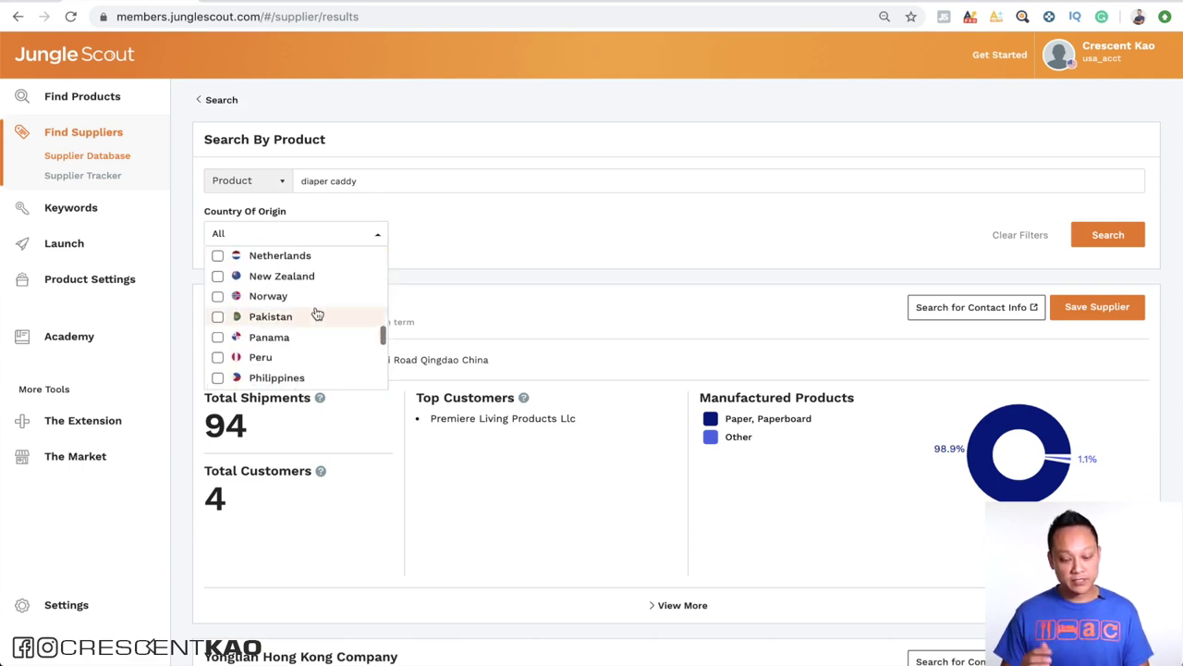
scroll(315, 315, "down", 5)
scroll(314, 314, "up", 3)
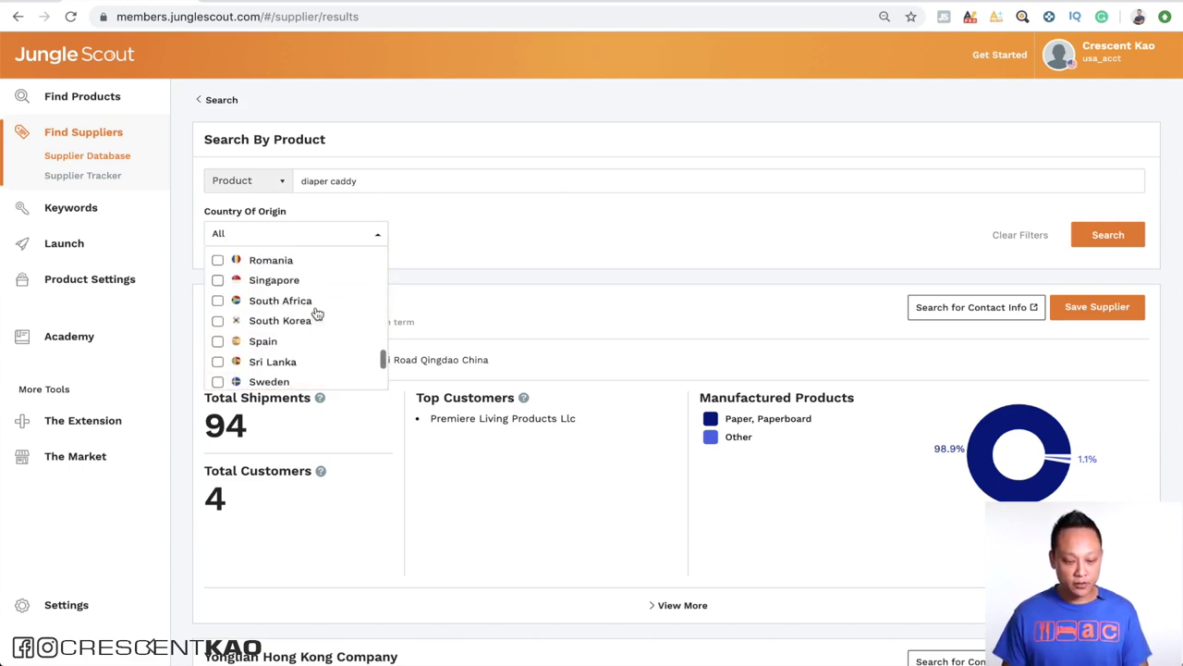
Tick South Korea, Taiwan, Thailand and Vietnam as origins and rerun the search
left_click(217, 349)
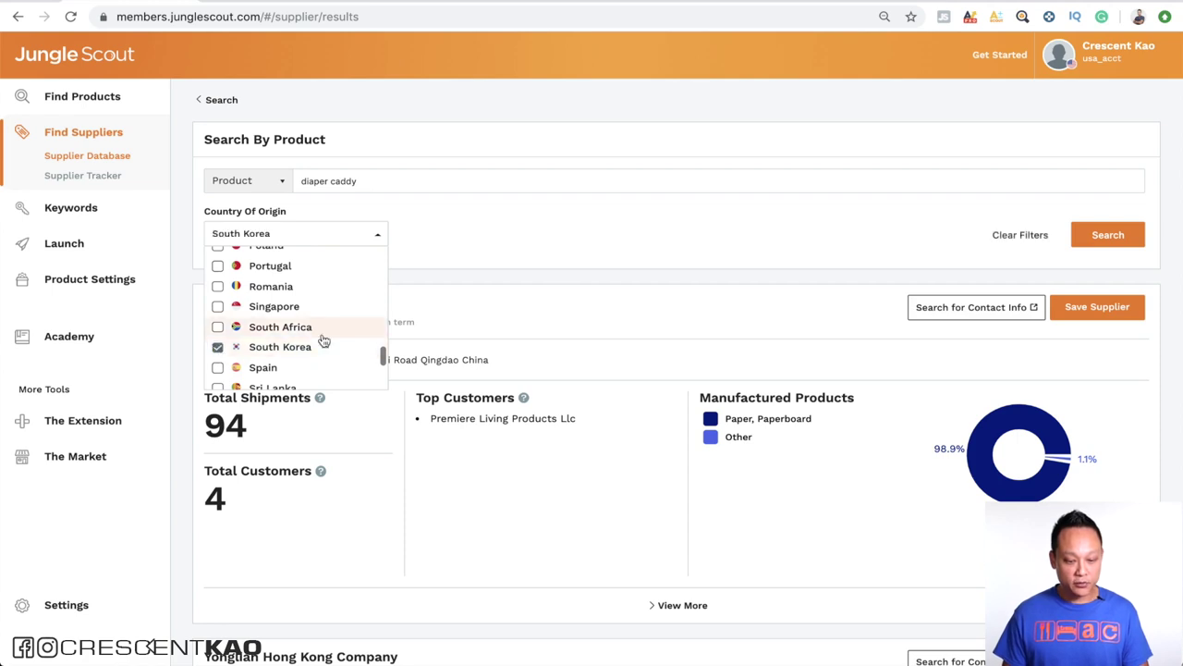
scroll(320, 339, "down", 3)
left_click(218, 307)
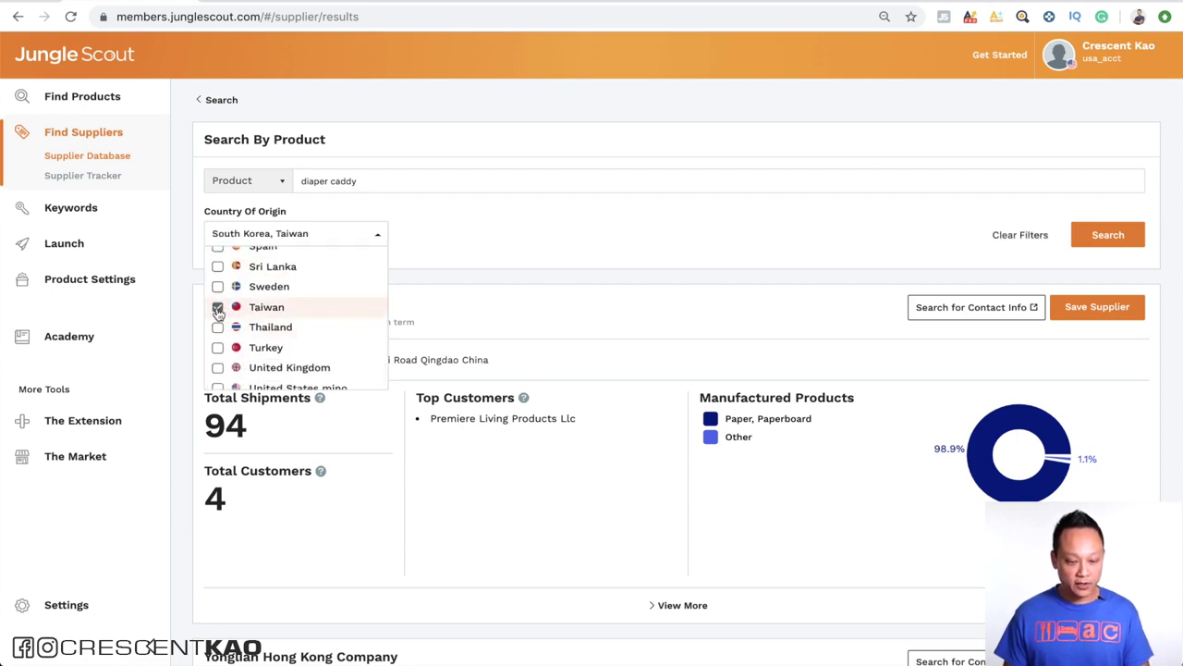
left_click(217, 327)
scroll(218, 324, "down", 2)
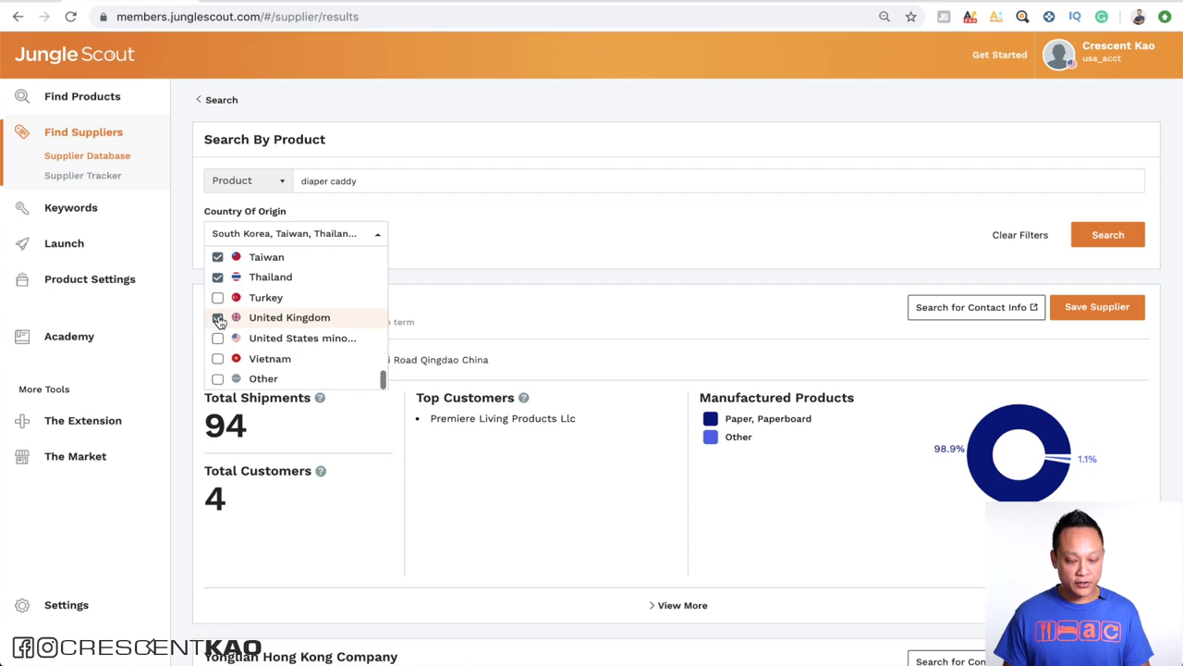
left_click(218, 359)
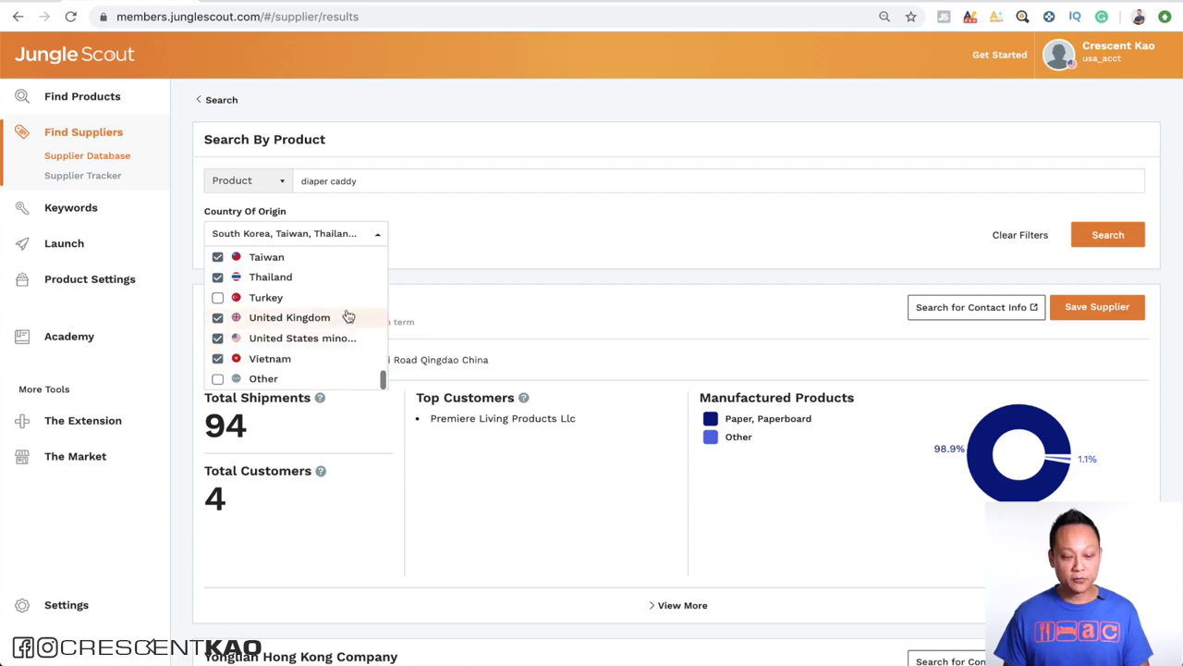
left_click(1120, 234)
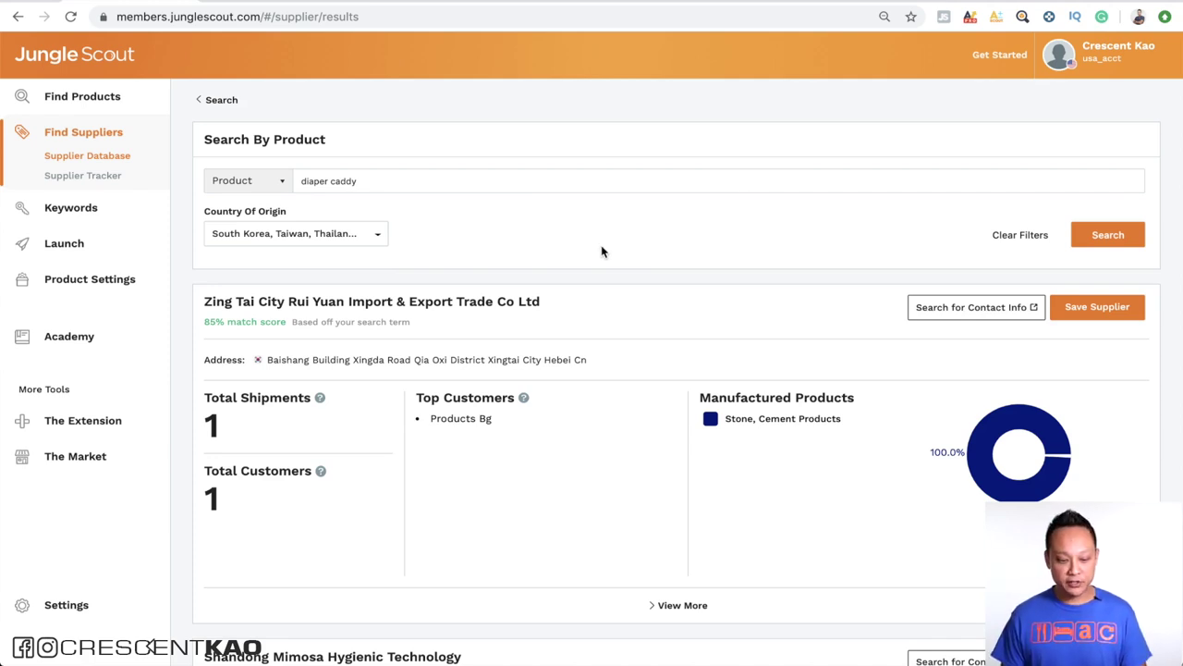
Expand Shandong Huawen Industrial's details and scroll to its 48-month chart and Adult Diaper shipments
scroll(600, 251, "down", 9)
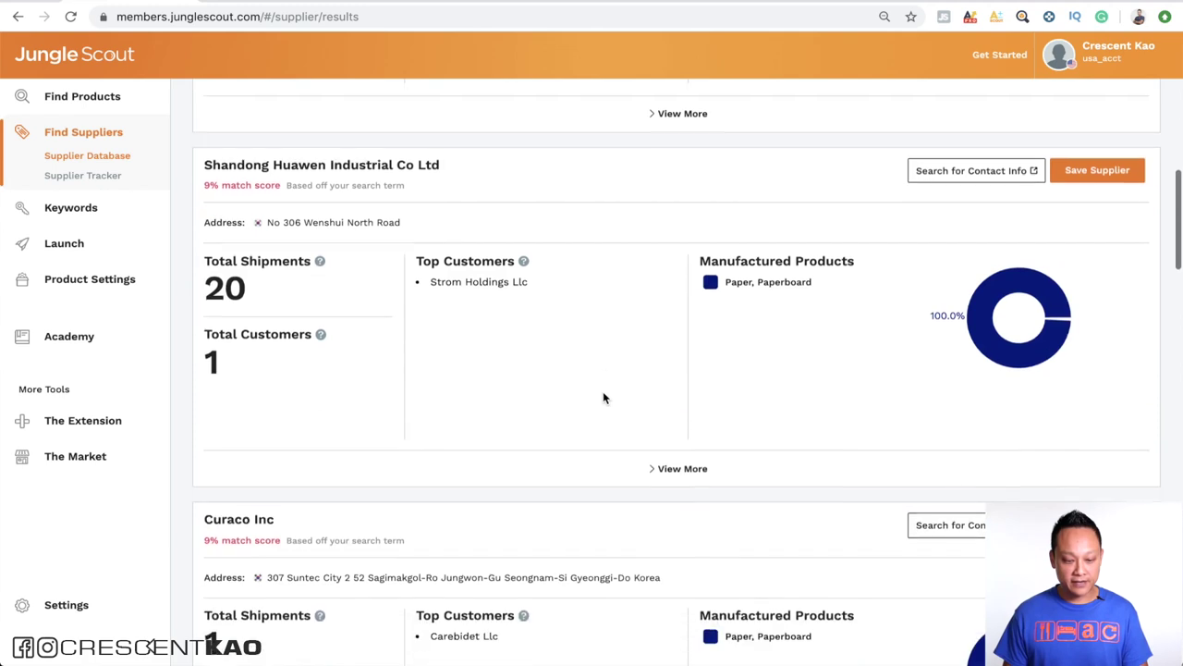
scroll(467, 347, "down", 1)
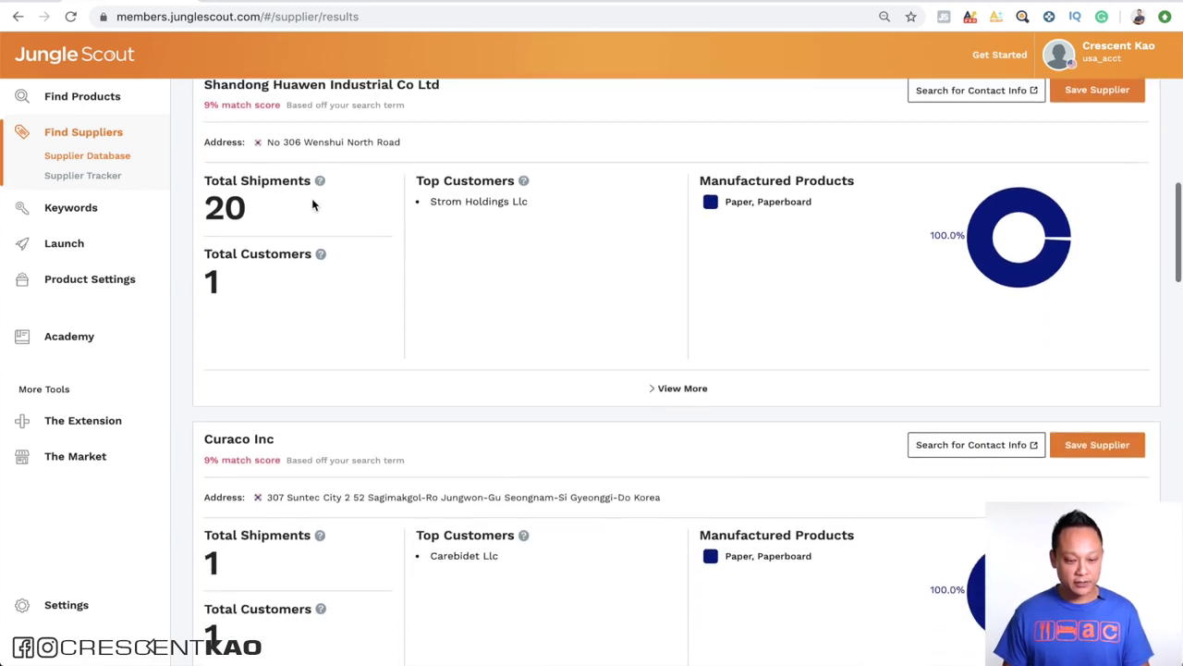
left_click(673, 392)
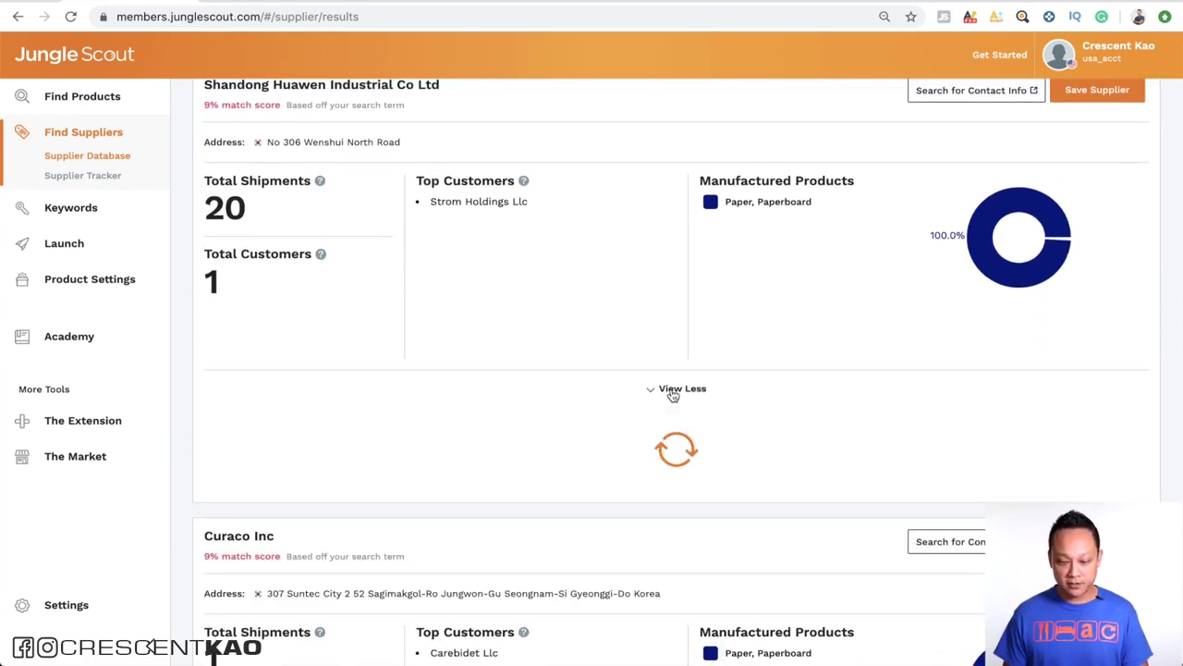
scroll(671, 396, "down", 5)
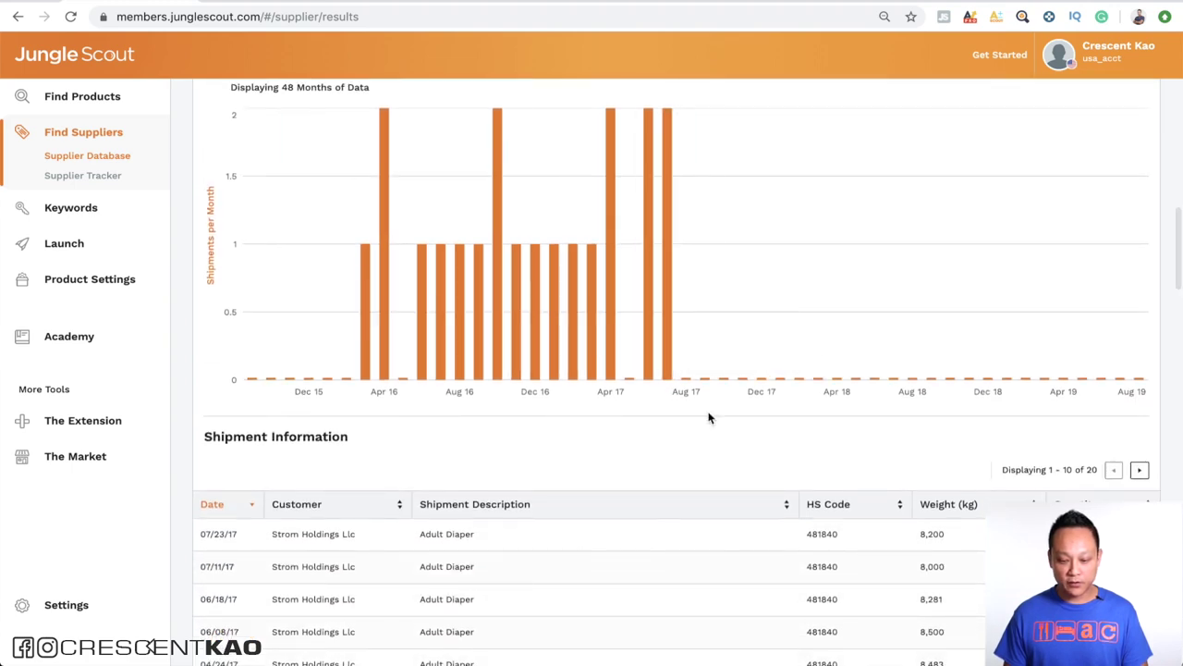
scroll(702, 434, "down", 4)
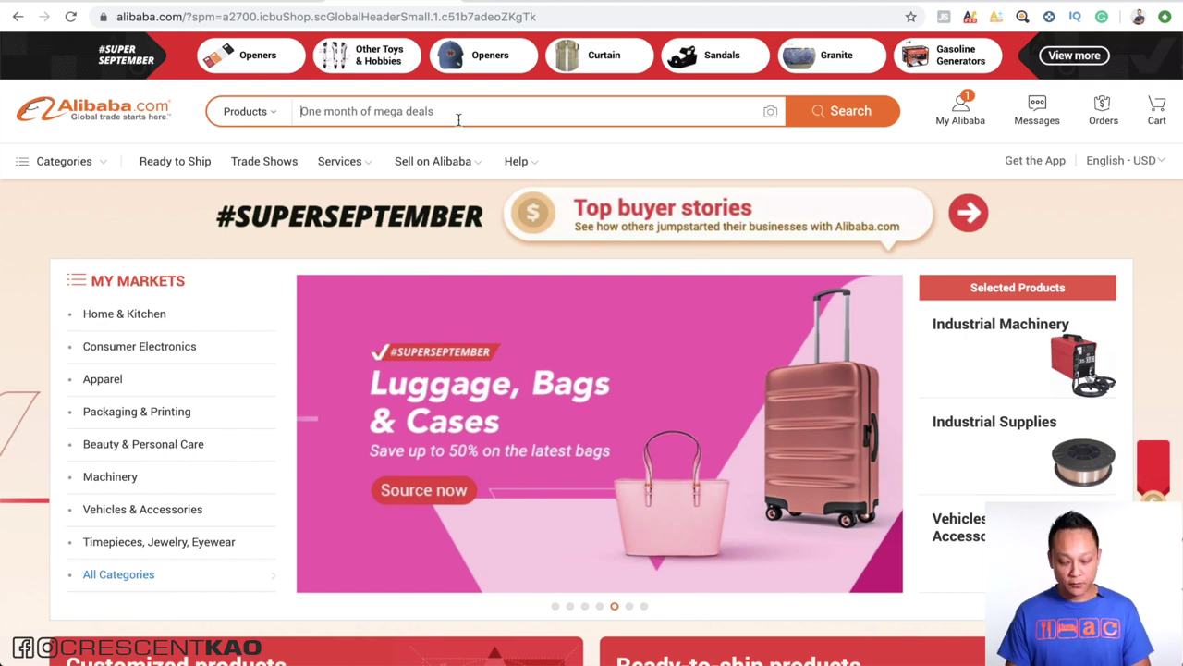
Search Alibaba for 'diaper caddy', open Shenzhen Jema Bags' profile and copy its company name
type("diaper caddy")
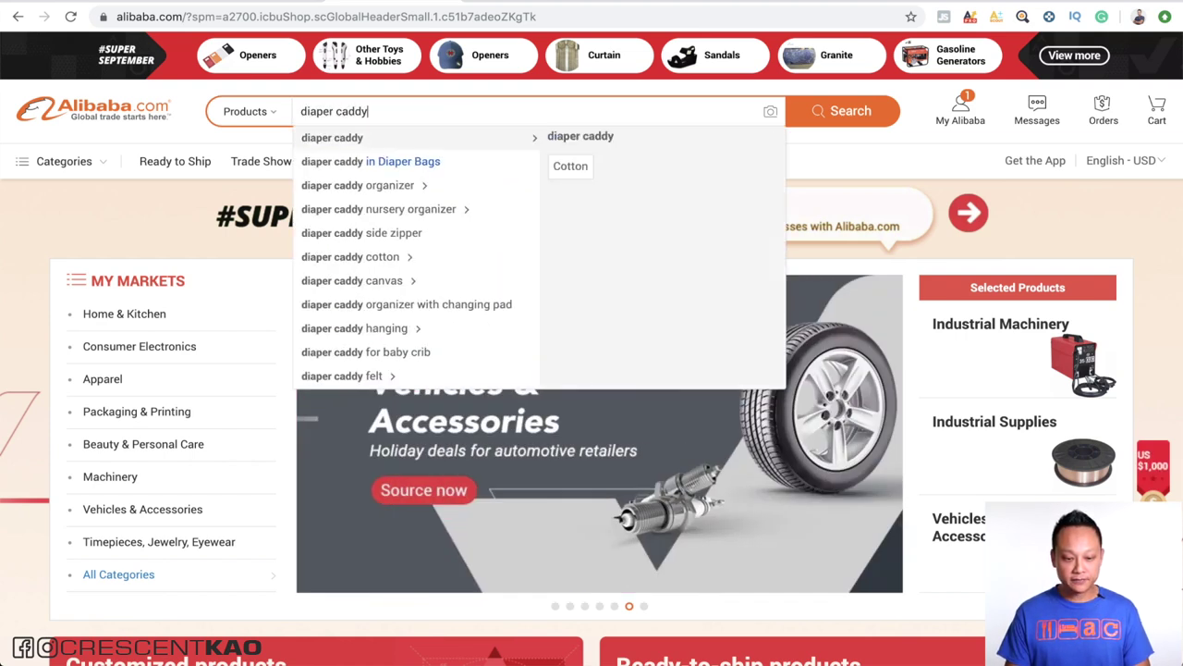
key("Return")
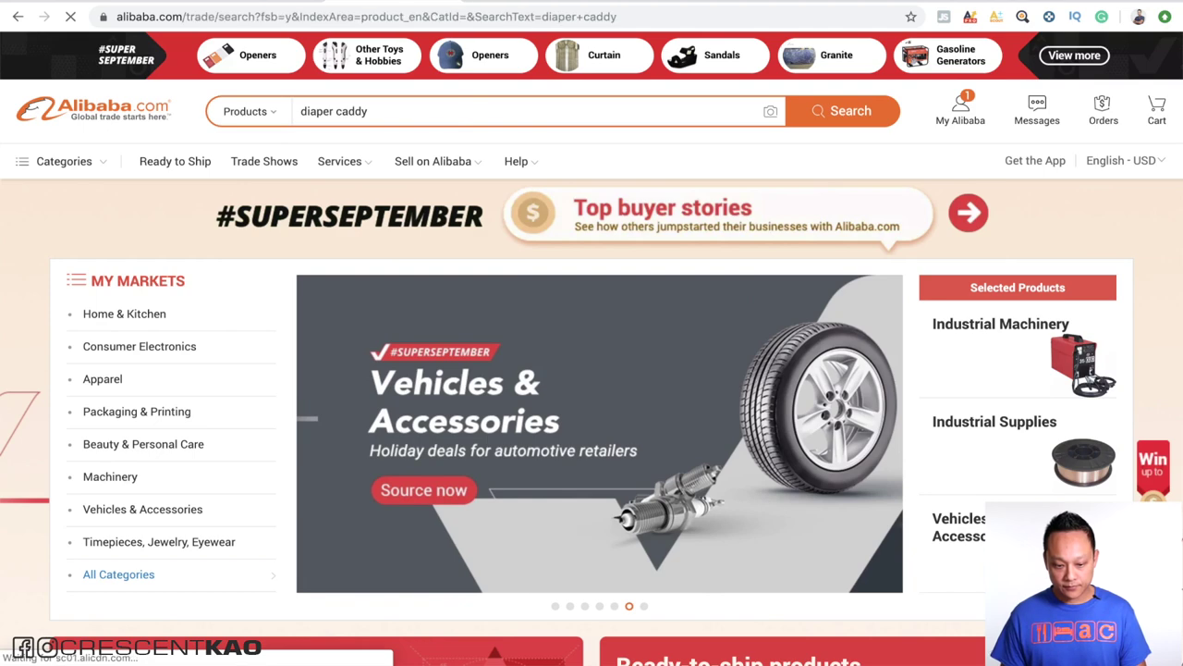
scroll(190, 258, "down", 3)
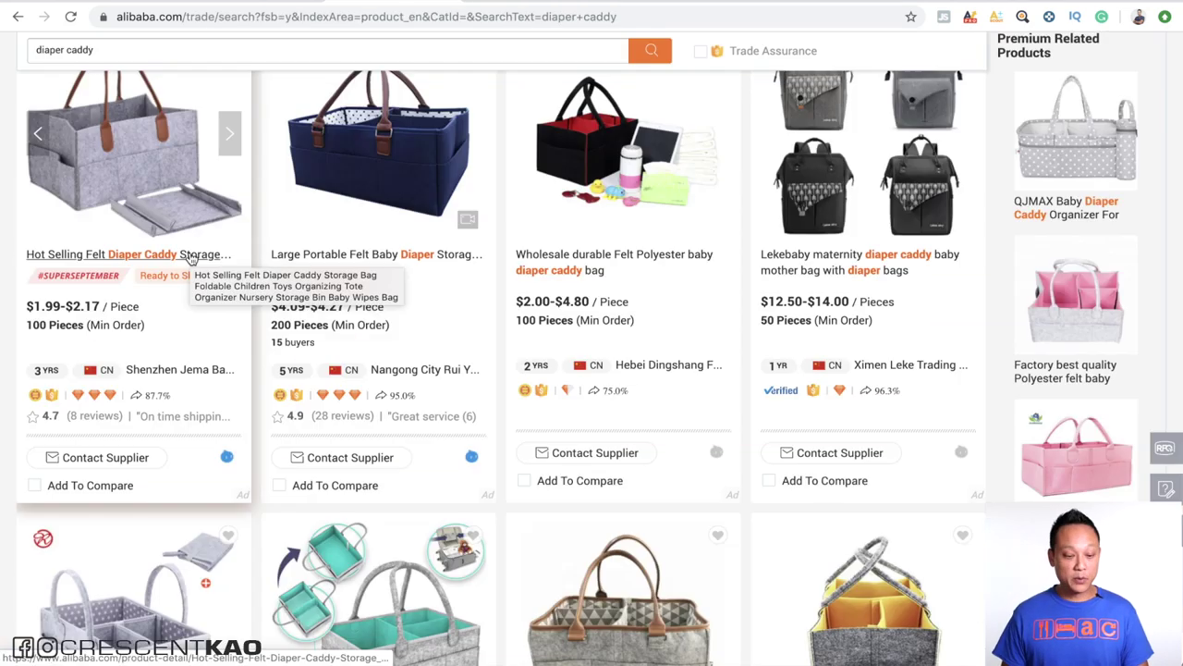
left_click(182, 368)
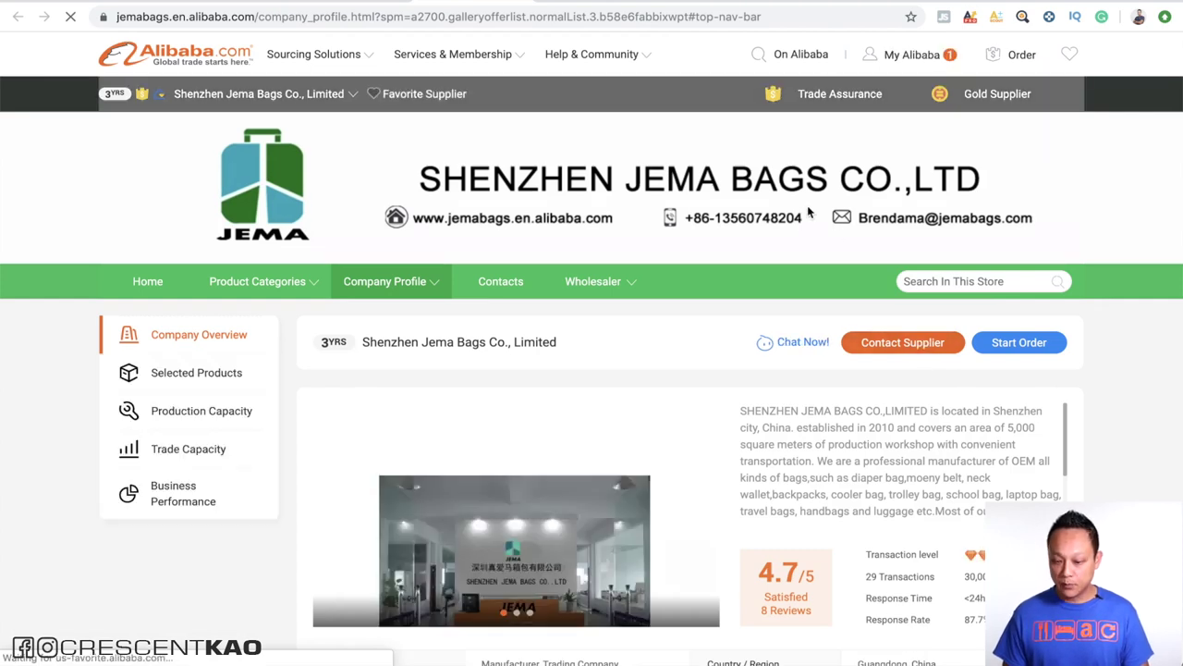
left_click_drag(558, 343, 363, 345)
key("super+c")
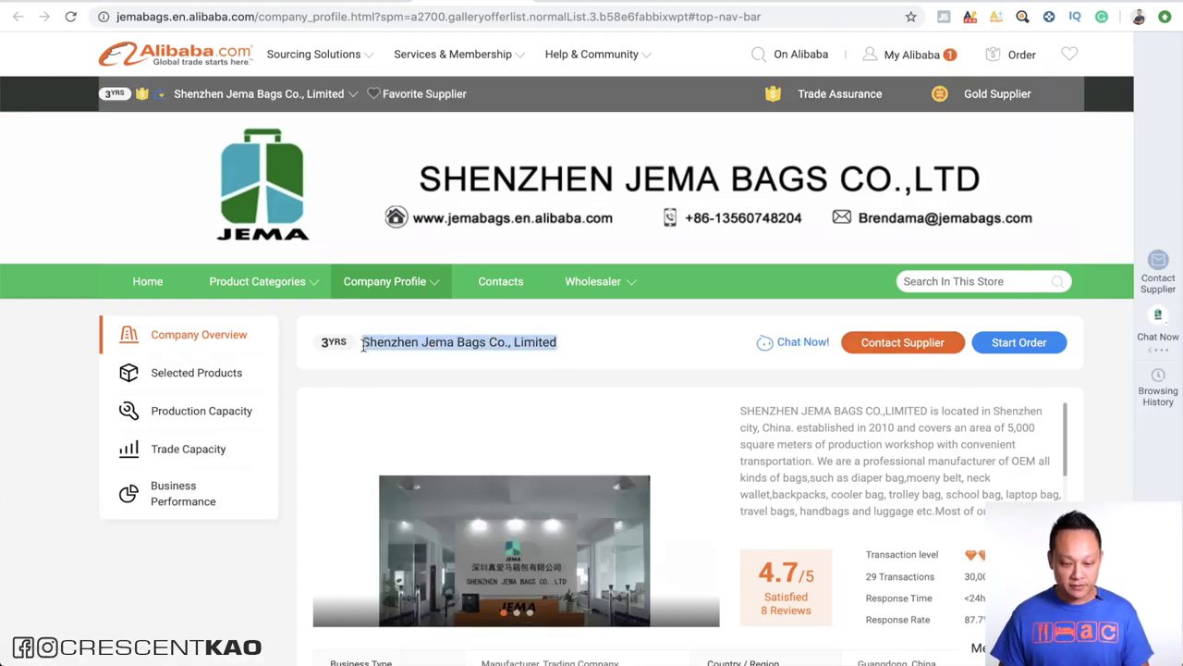
left_click(127, 3)
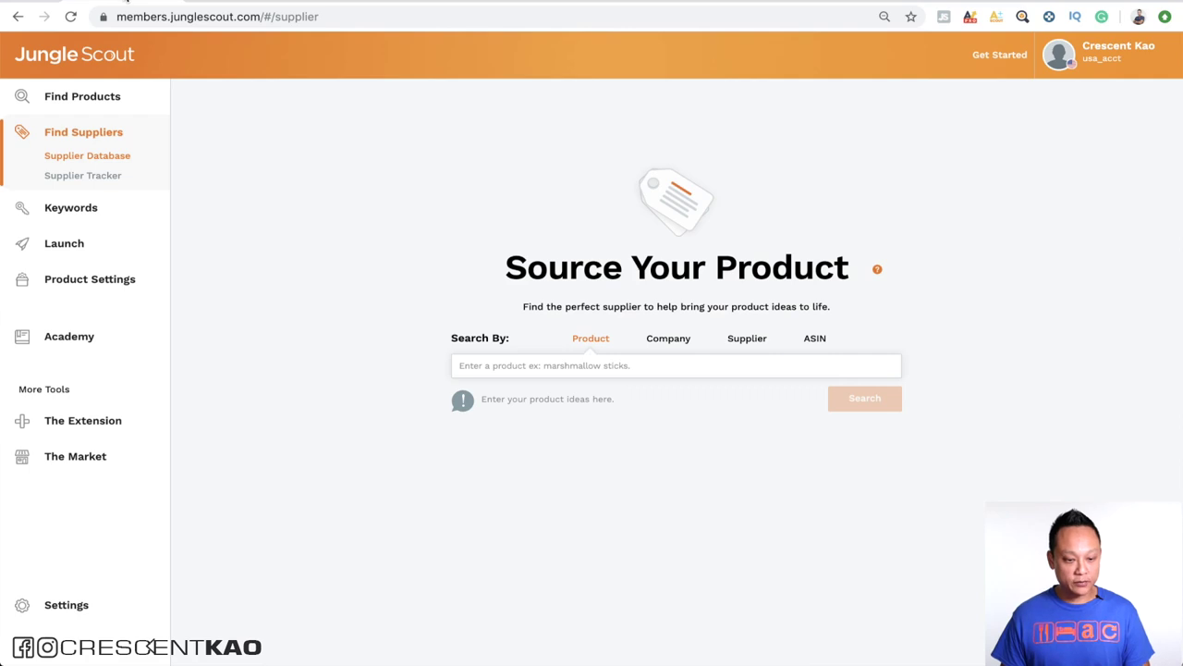
Run a Supplier search for the pasted name Shenzhen Jema Bags Co., Limited
left_click(740, 338)
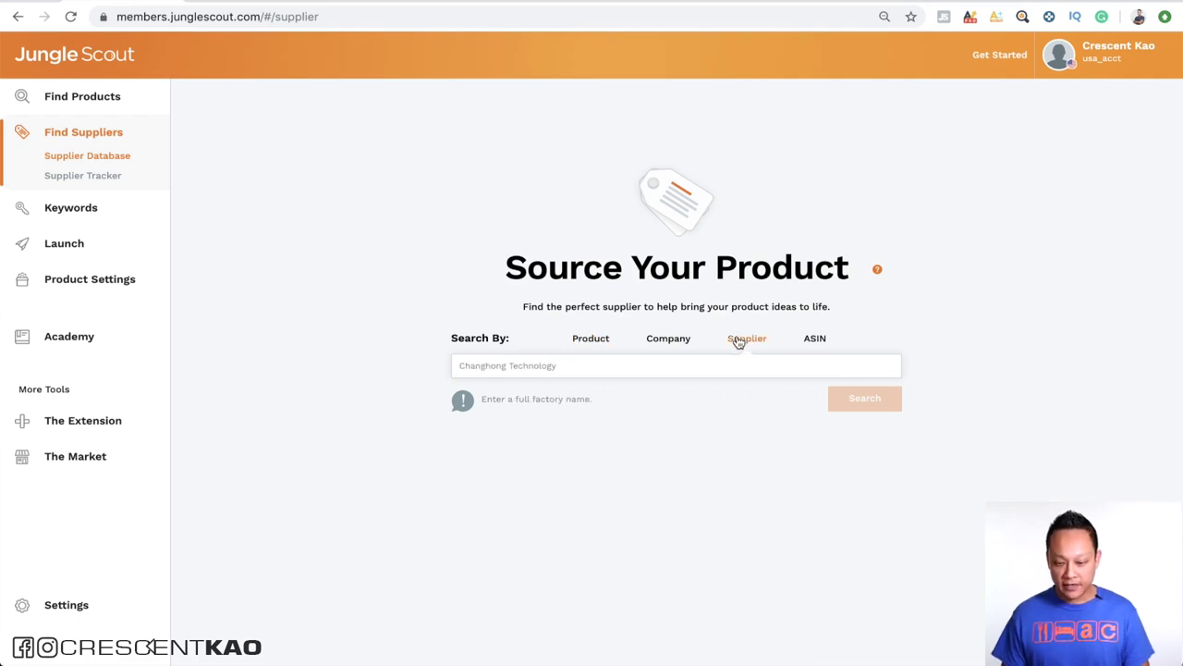
key("super+v")
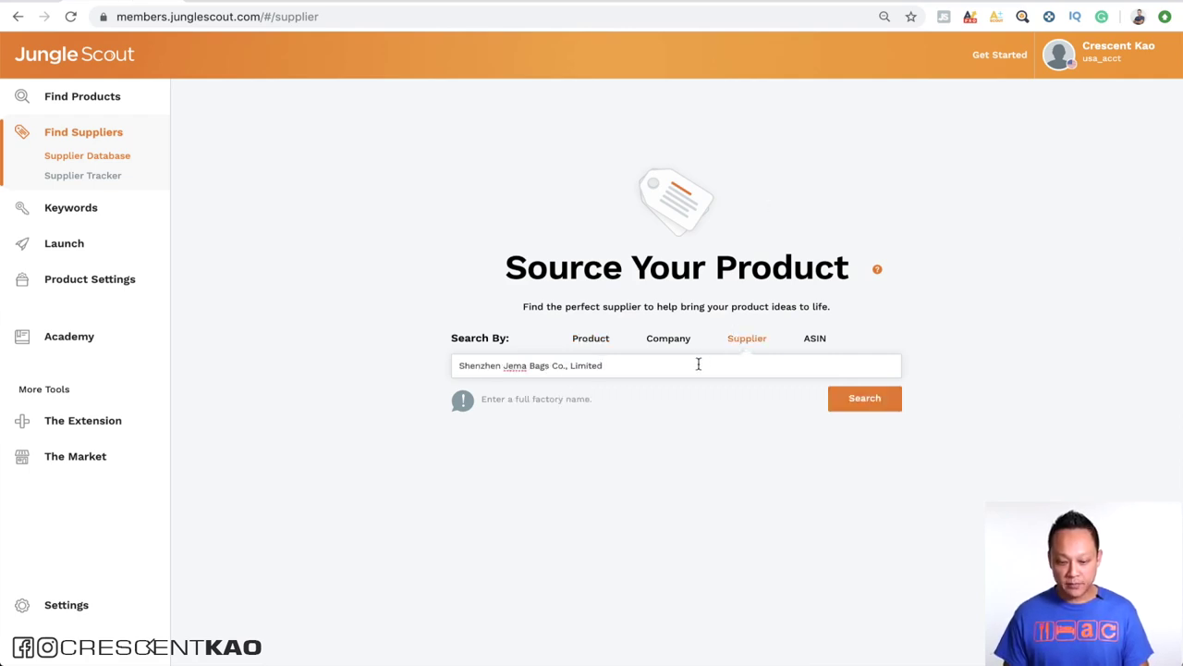
left_click(871, 403)
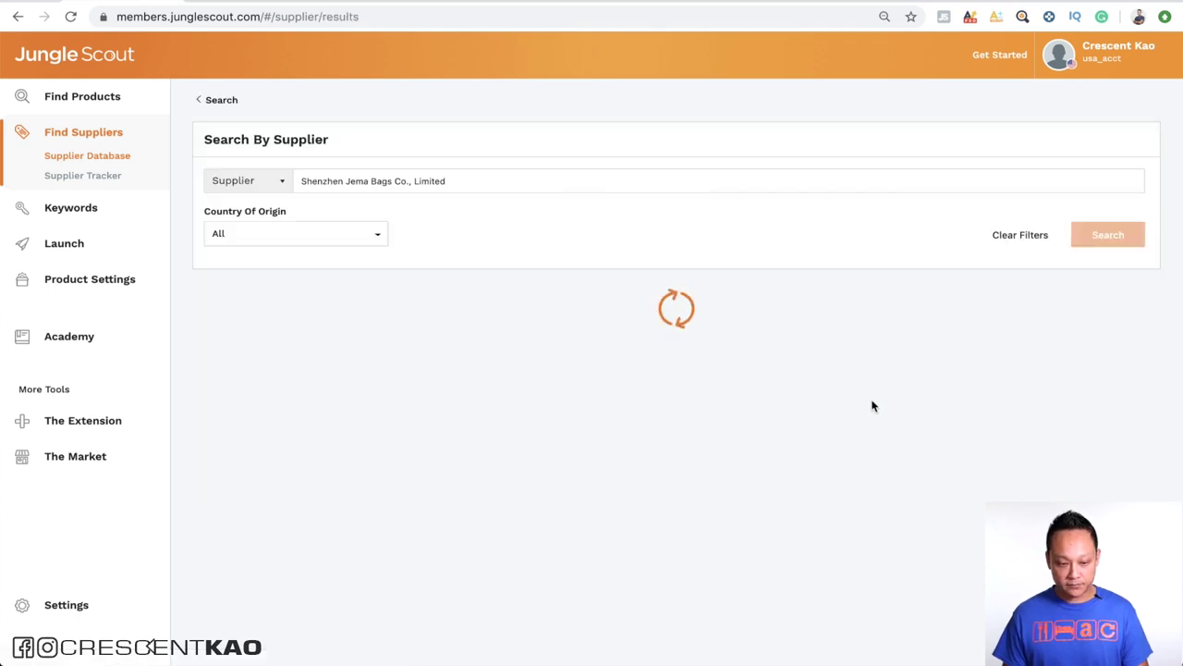
Expand the first result's shipment records and select the customer name Creative Waze
scroll(542, 246, "down", 2)
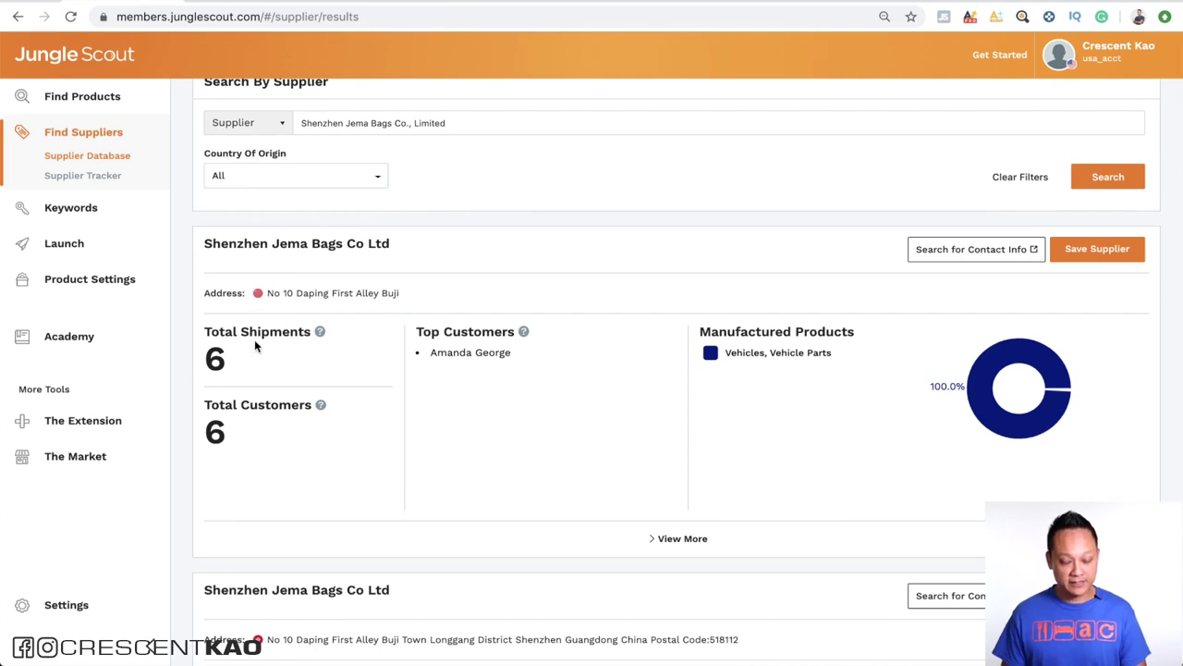
scroll(378, 450, "down", 4)
scroll(494, 278, "down", 3)
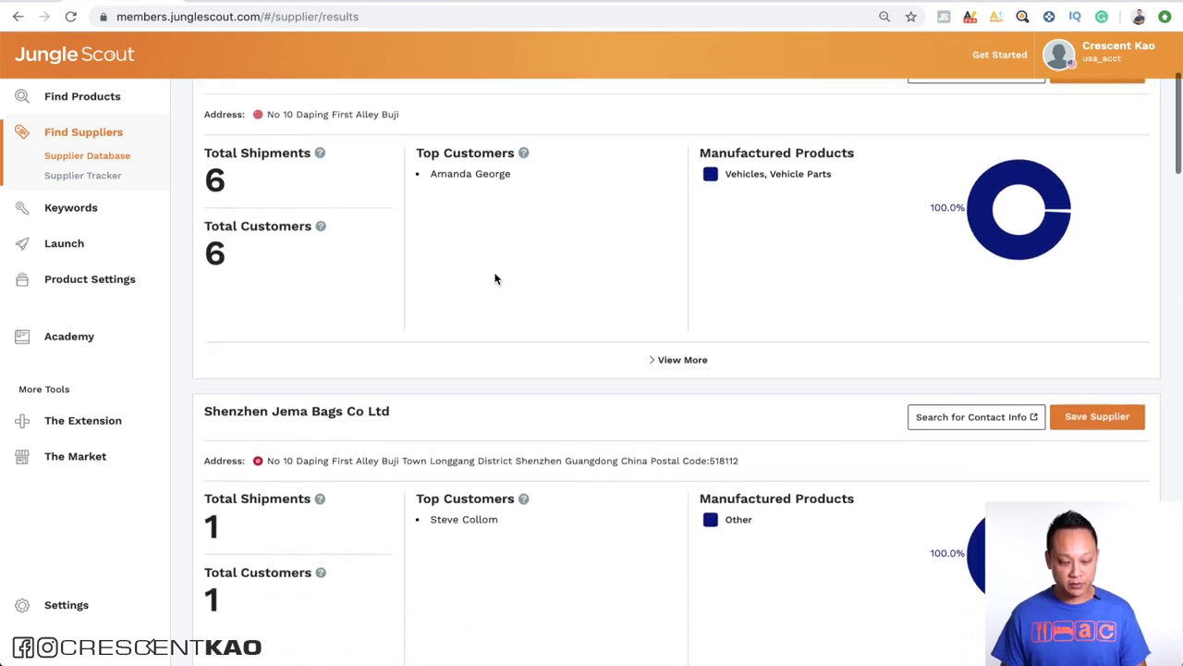
left_click(690, 302)
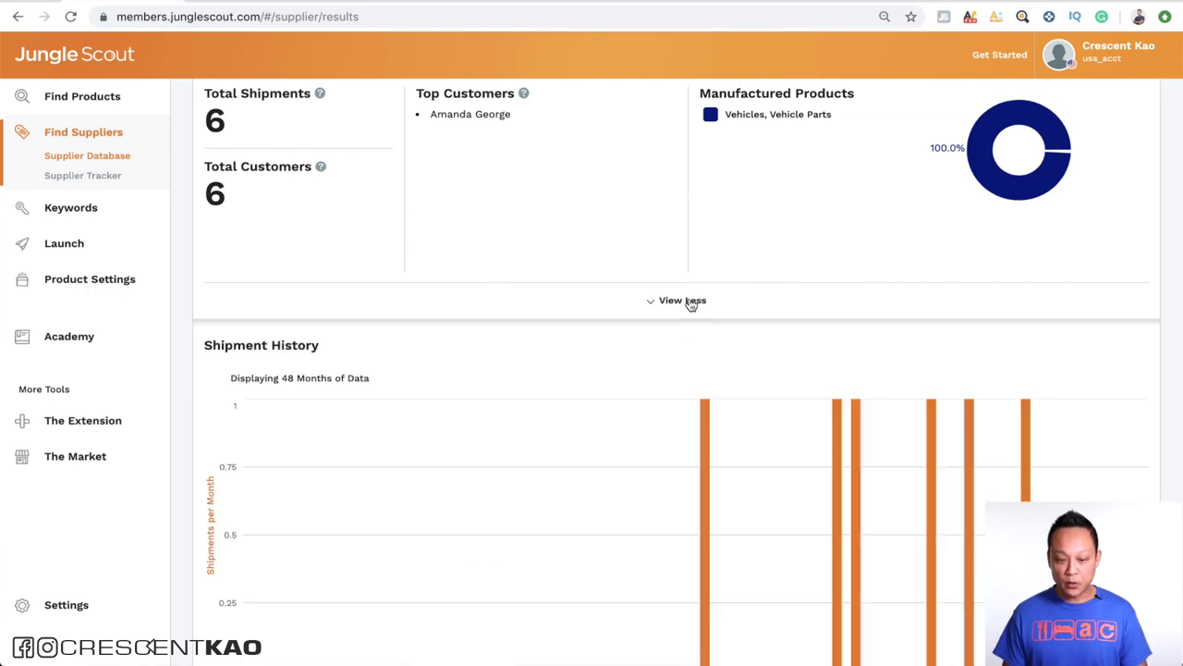
scroll(691, 305, "down", 6)
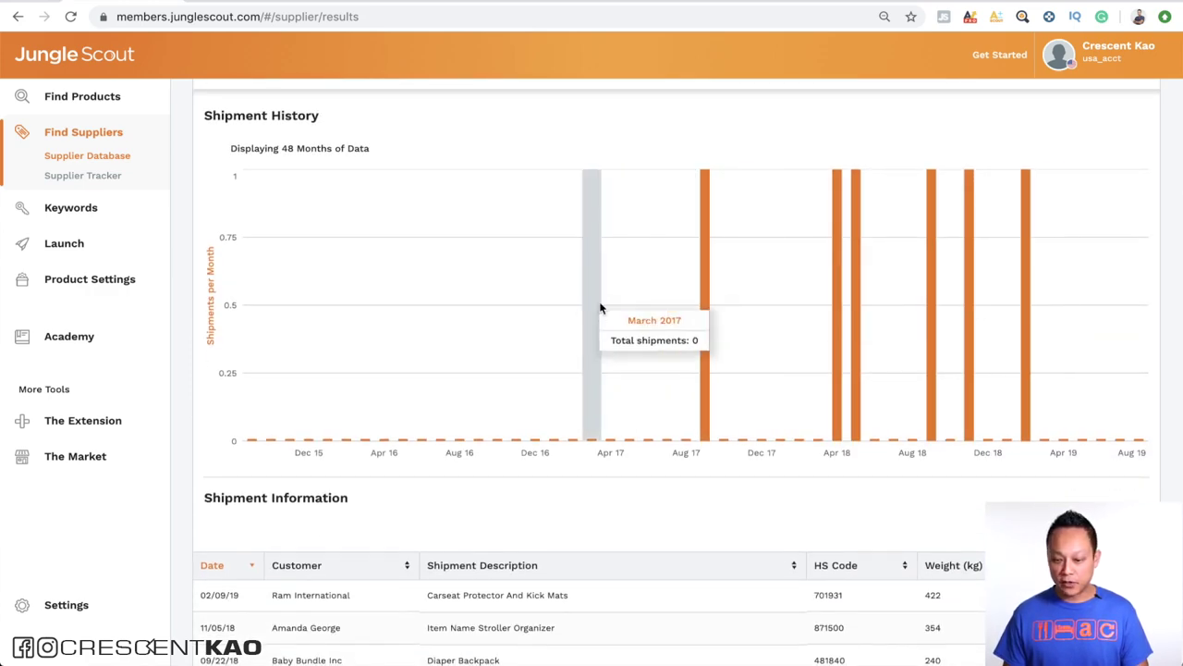
scroll(663, 227, "up", 1)
scroll(662, 227, "down", 6)
scroll(661, 225, "down", 1)
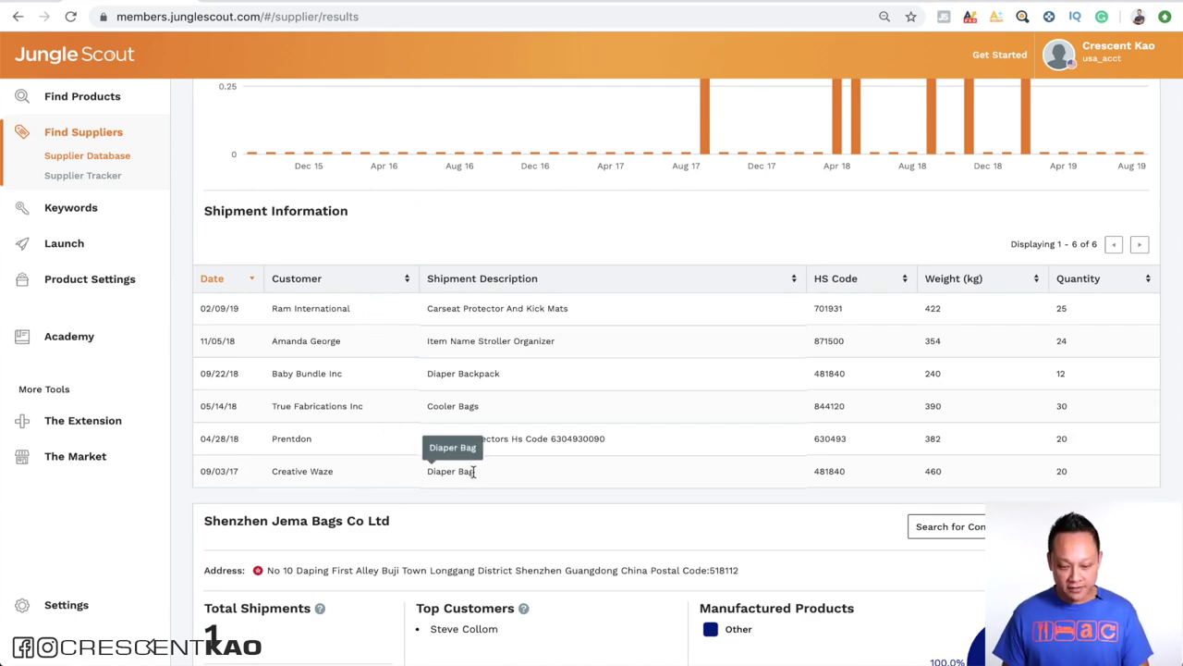
left_click_drag(346, 477, 267, 475)
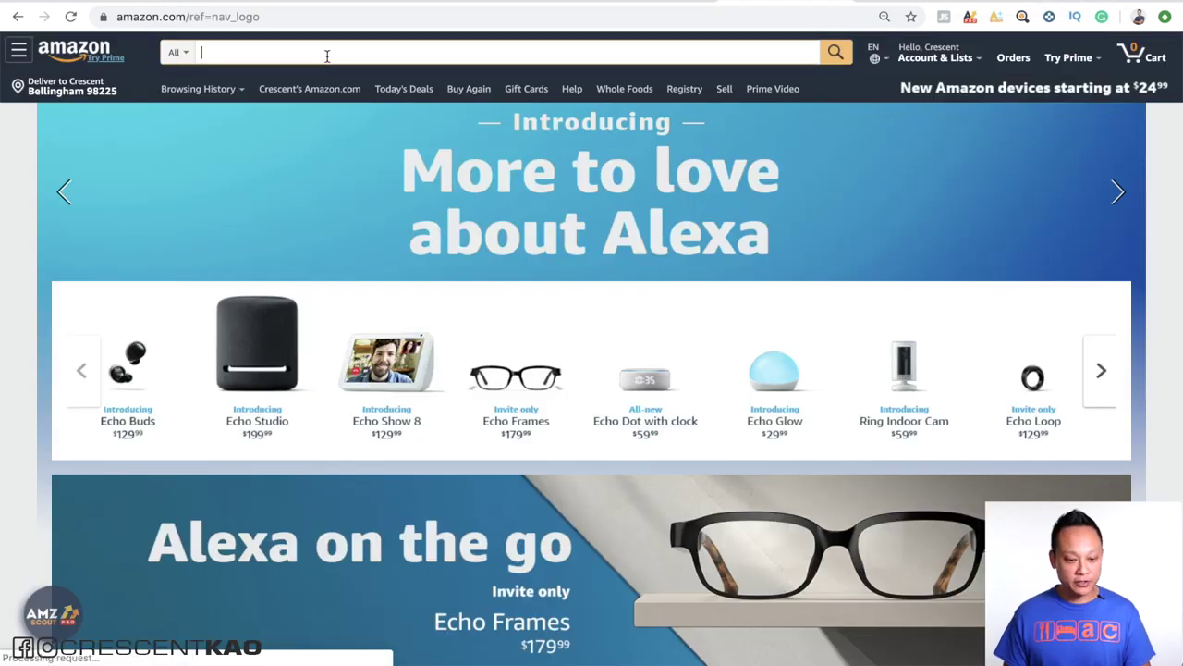
Search Amazon for 'Creative Waze' and scroll through the single unrelated result
type("Creative Waze")
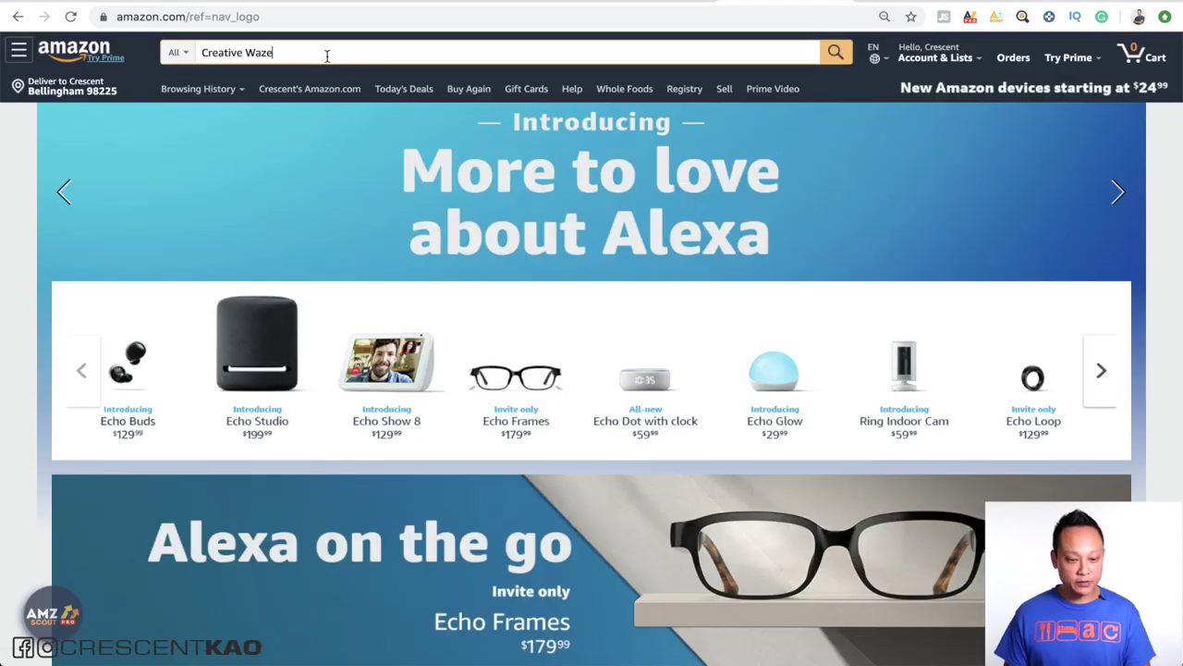
left_click(835, 59)
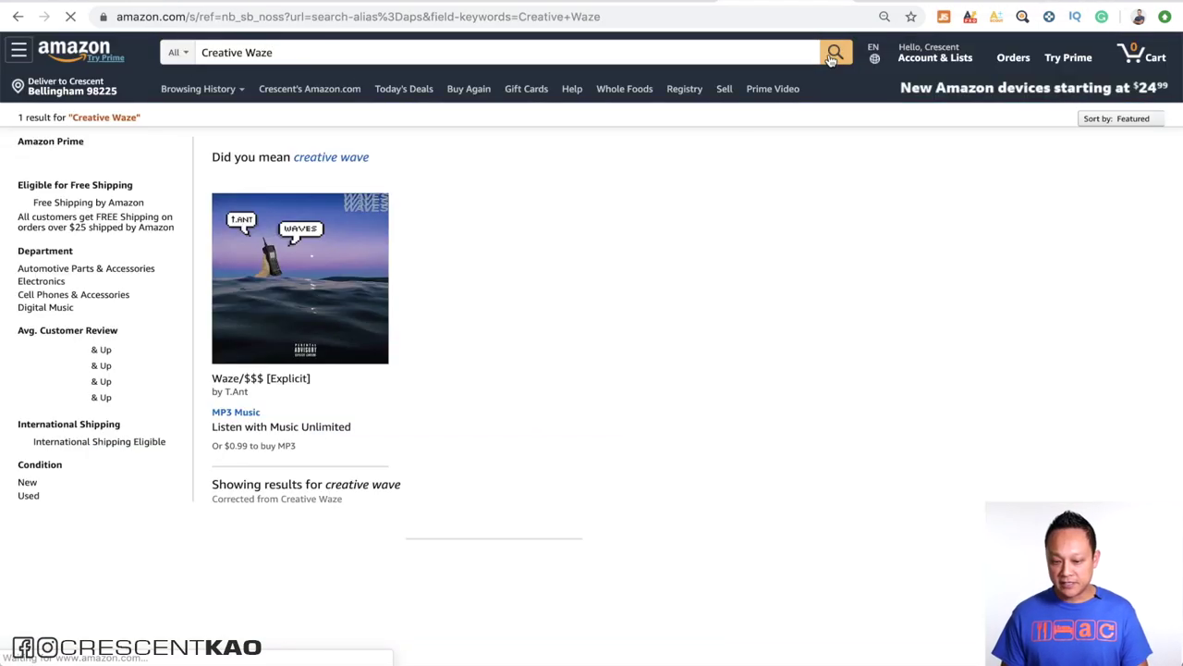
scroll(735, 365, "down", 12)
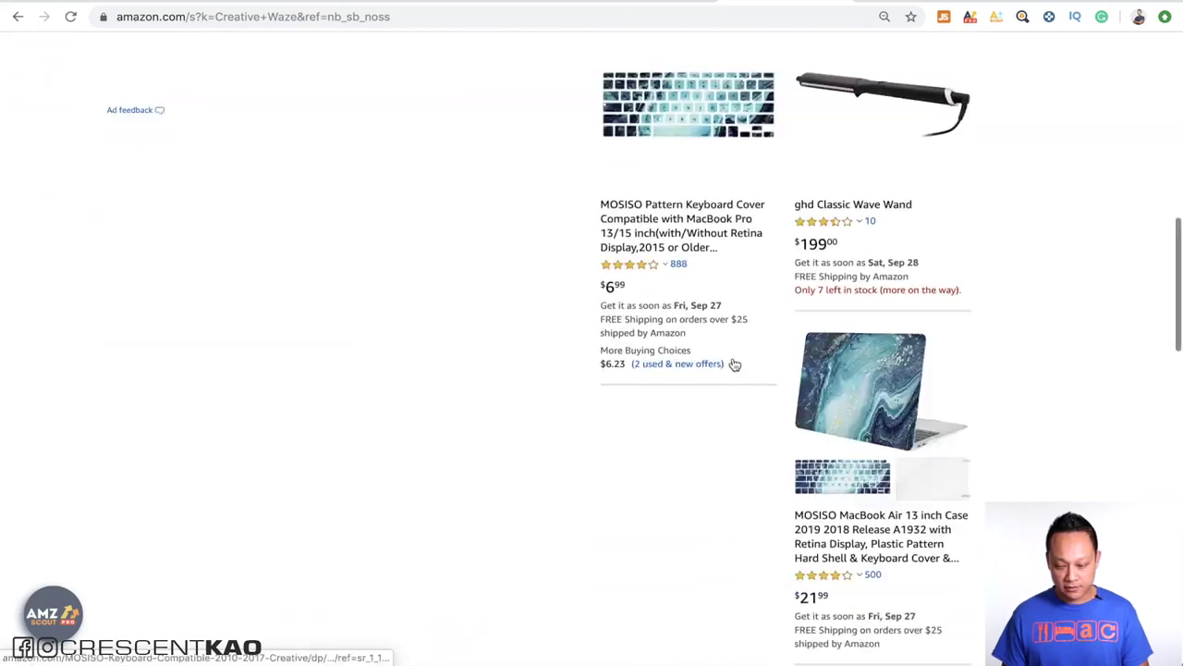
scroll(735, 365, "down", 7)
scroll(735, 365, "up", 15)
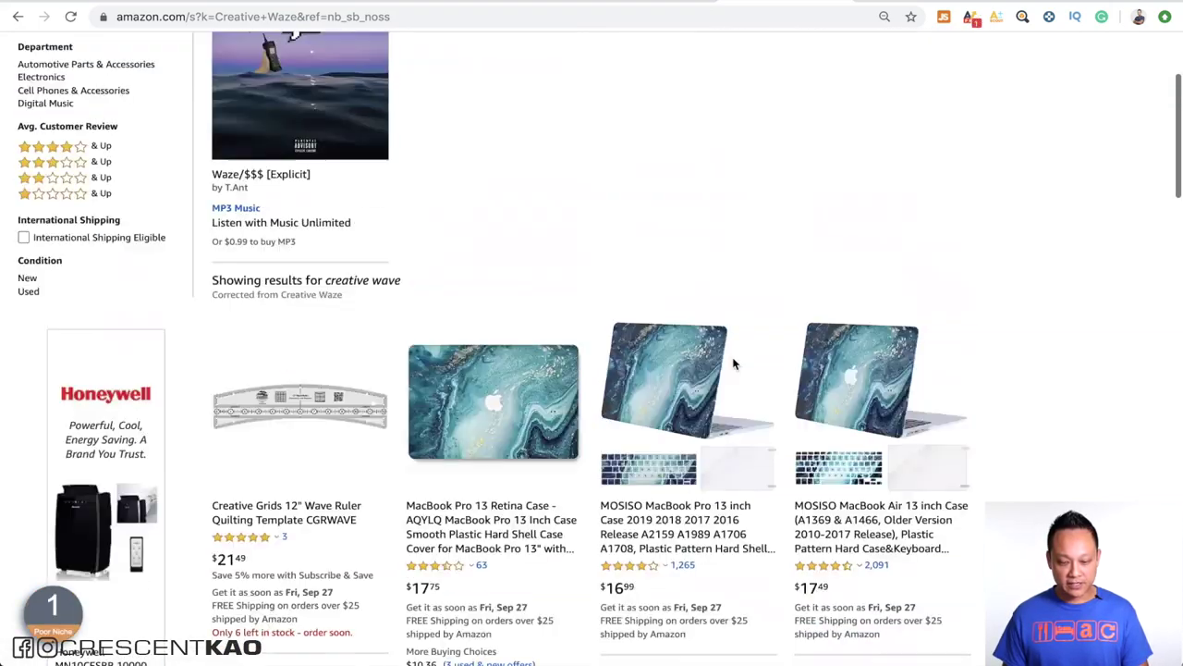
Search Google for Creative Waze in a new tab and open the Amazon diaper backpack listing
key("ctrl+t")
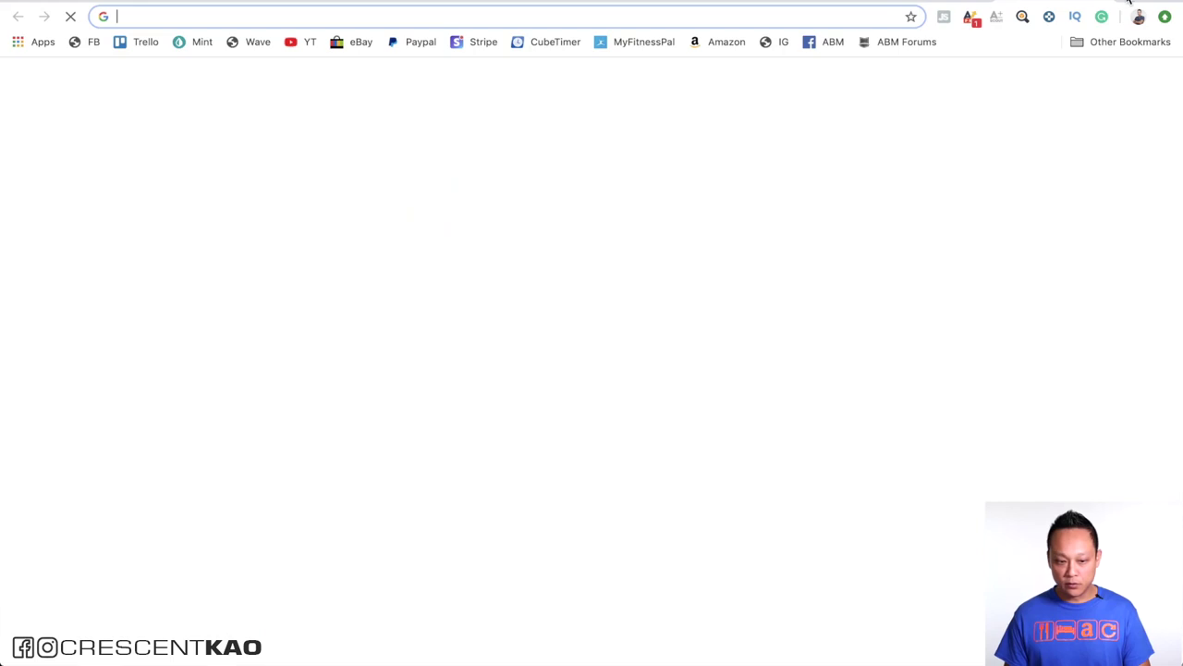
type("Creative Waze")
key("Return")
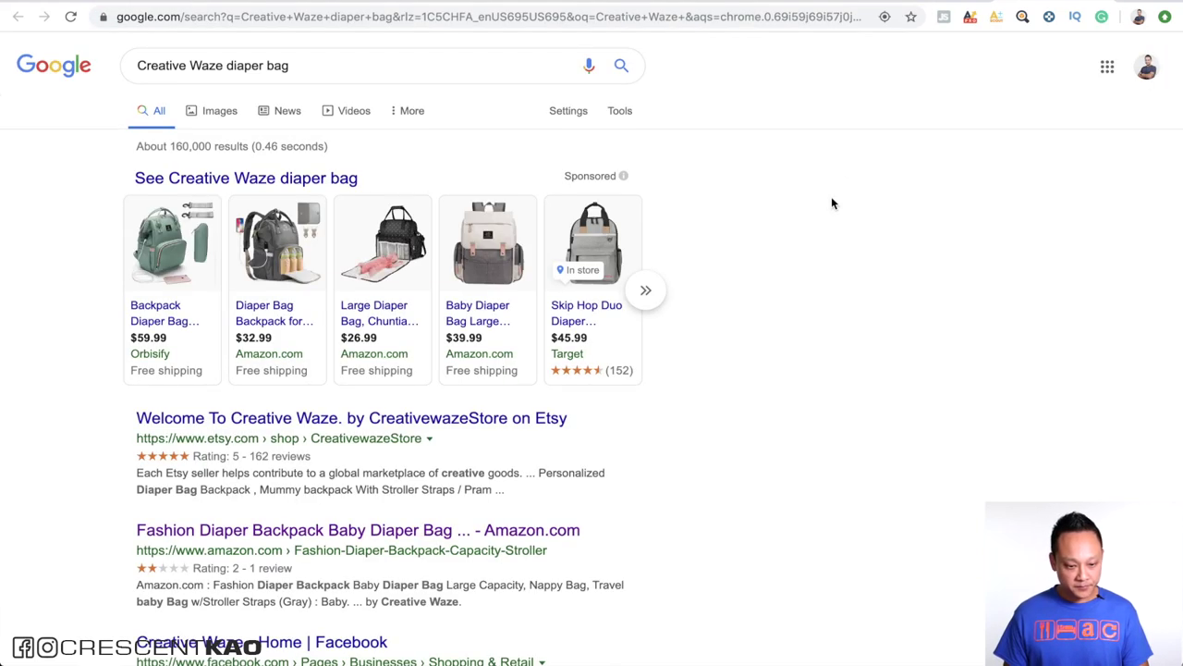
scroll(757, 395, "down", 4)
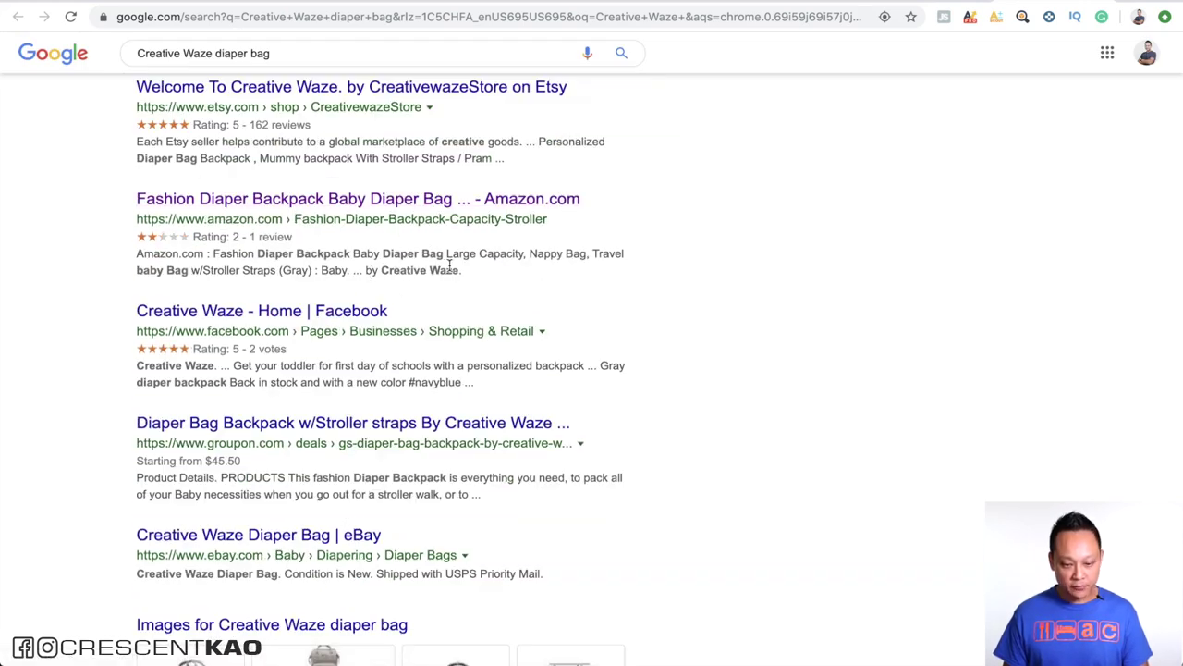
left_click(414, 198)
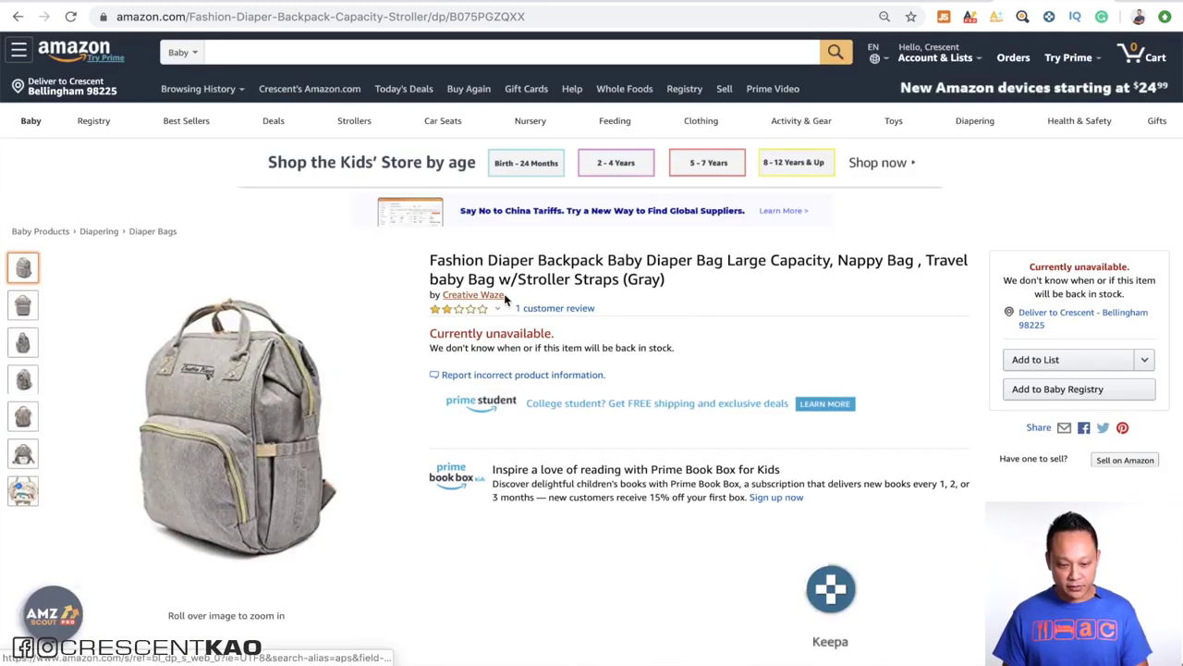
Check the Creative Waze diaper backpack's 2-star review breakdown and unavailable status
scroll(709, 444, "down", 1)
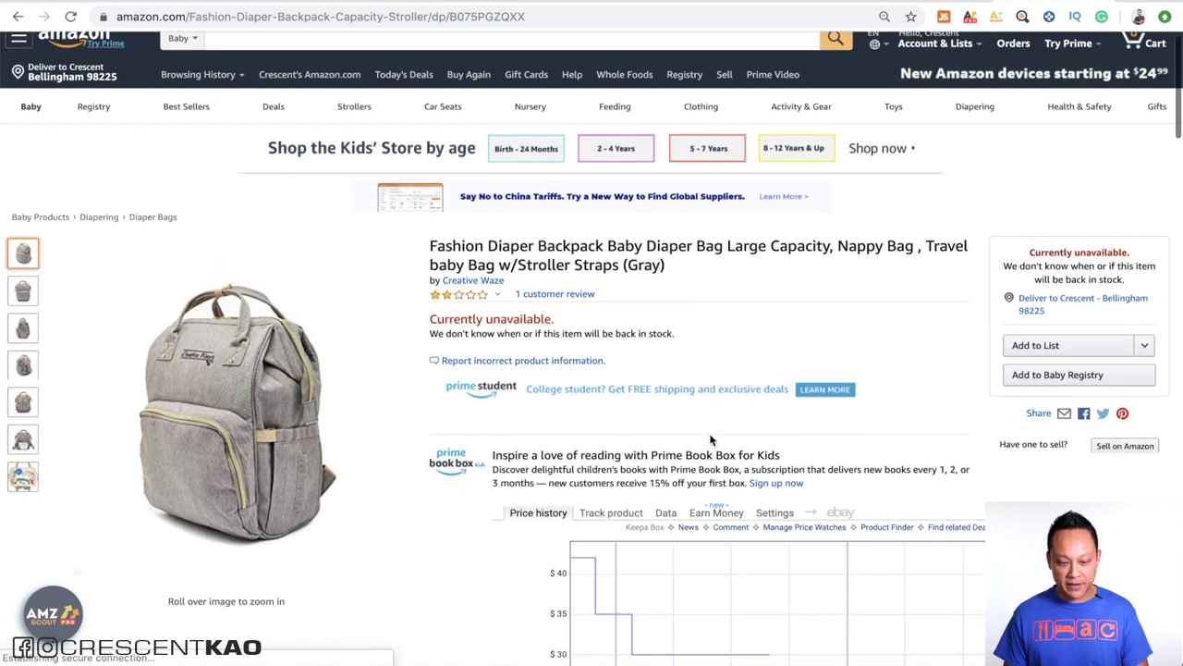
mouse_move(447, 281)
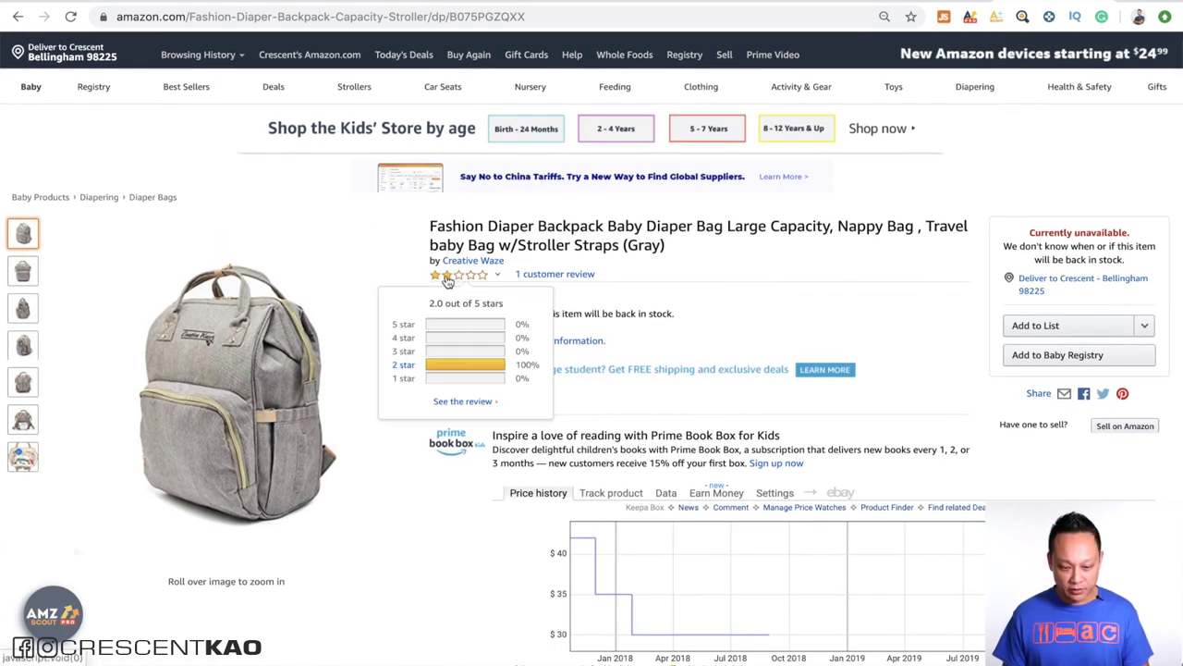
scroll(818, 312, "down", 1)
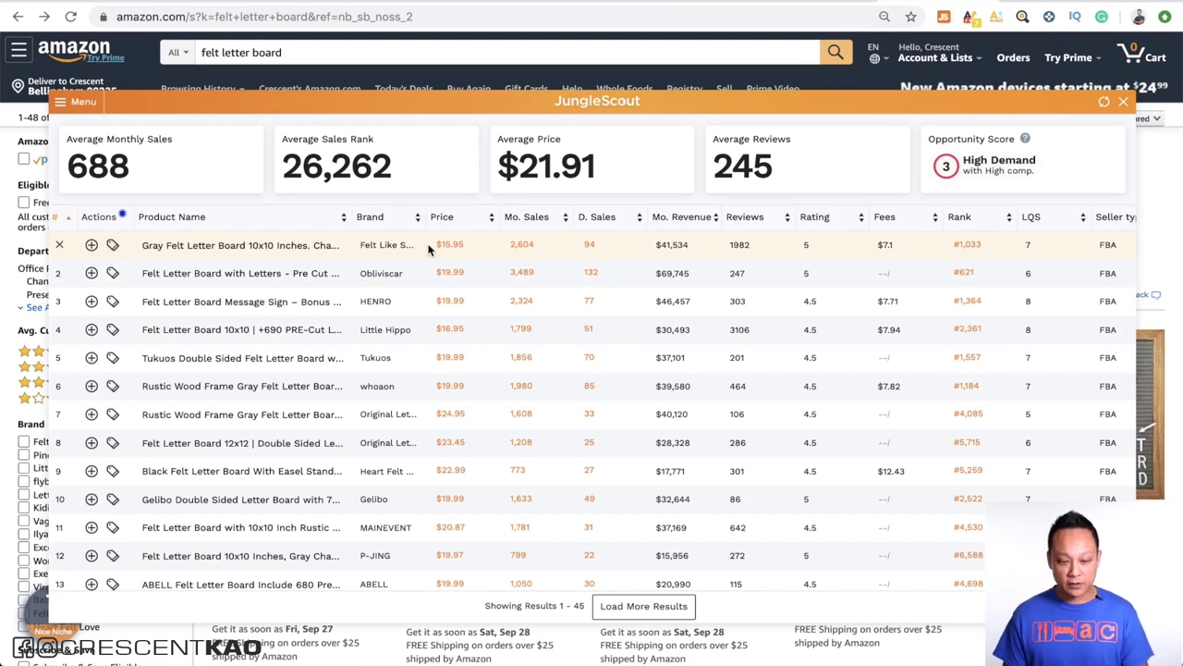
Preview a product name in the Jungle Scout extension's felt letter board results
mouse_move(180, 255)
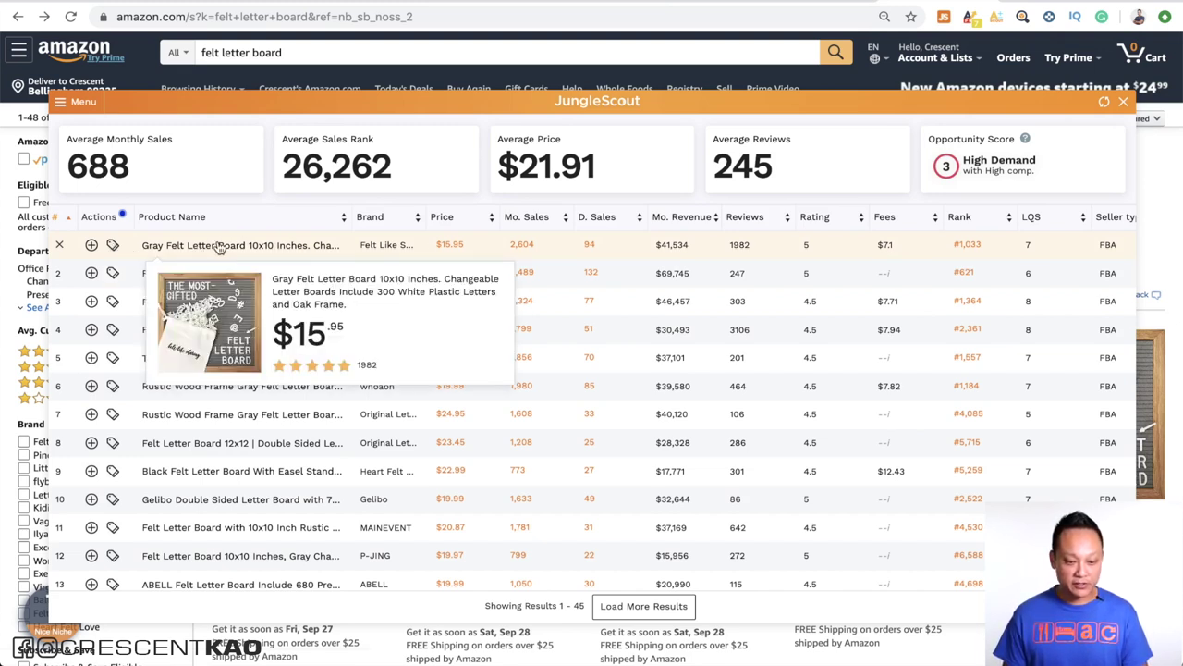
Look up suppliers for the top felt letter board, ASIN B073Q25M4J
left_click(113, 245)
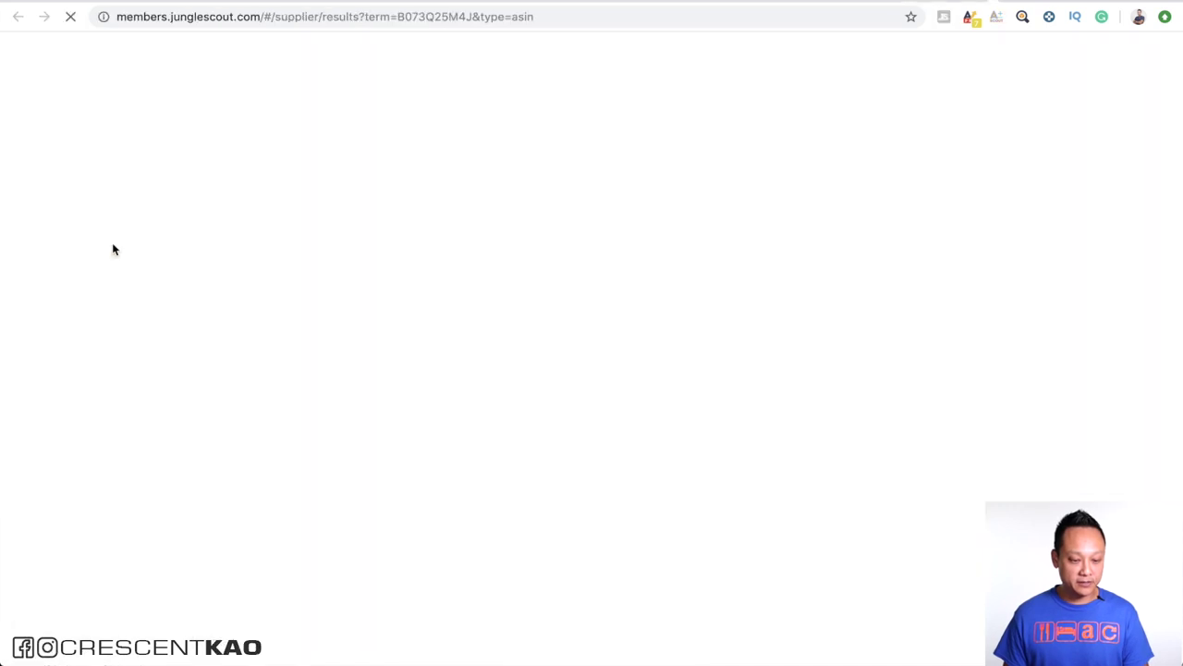